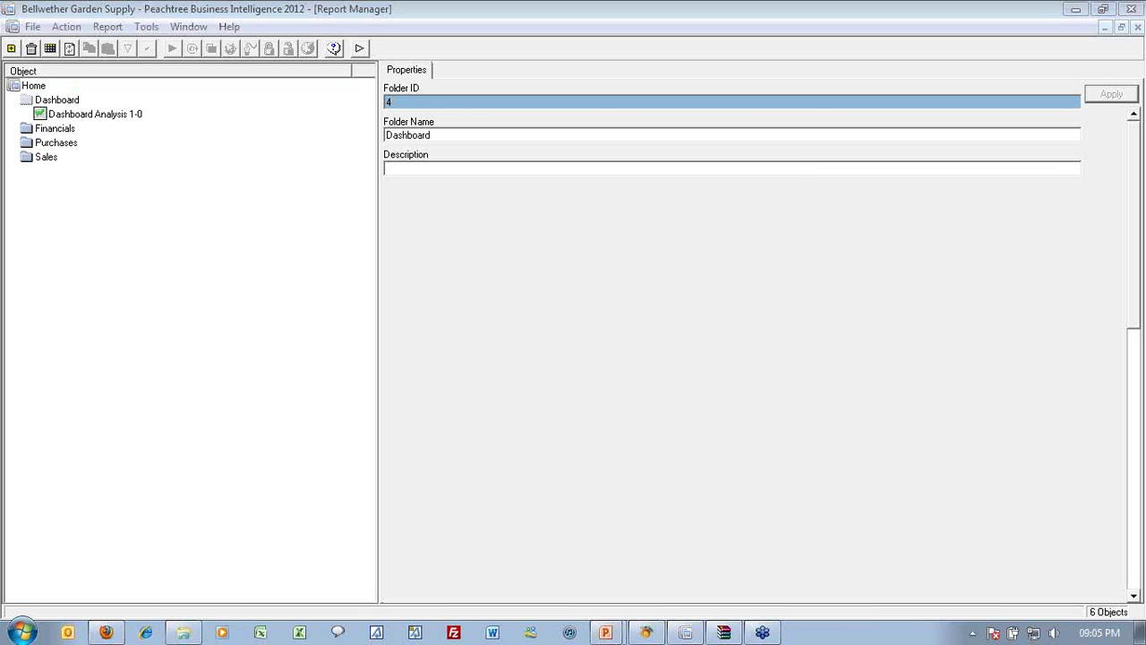
# Step: Run the Dashboard Analysis 1-0 report and set its Fiscal Year parameter to 2011
pyautogui.click(339, 5)
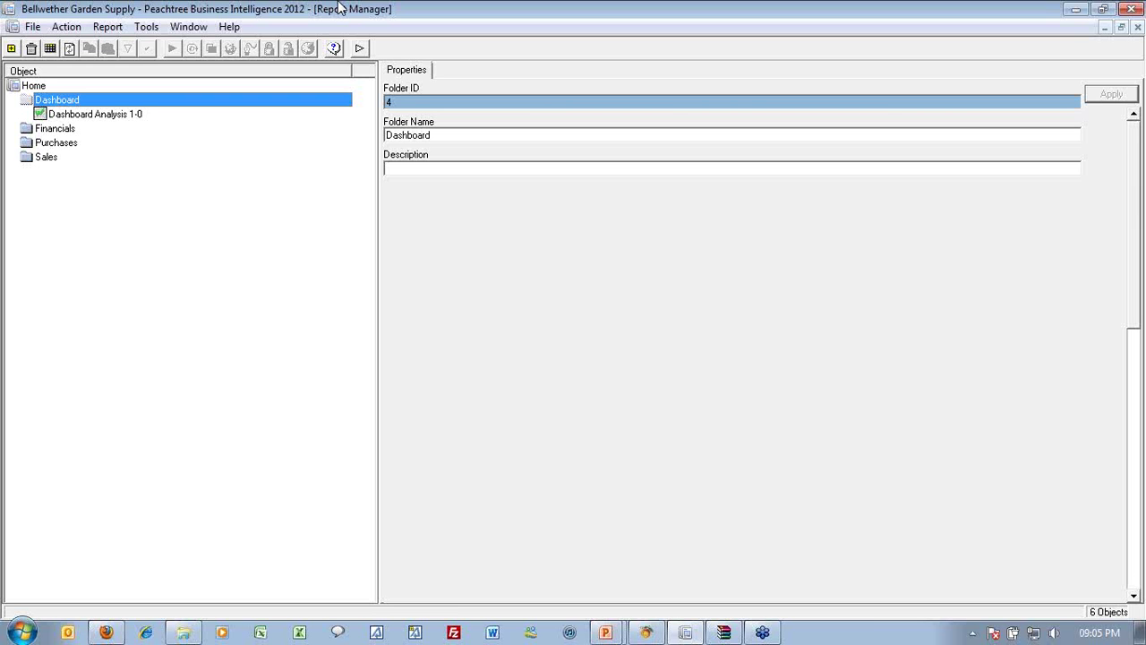
pyautogui.doubleClick(122, 119)
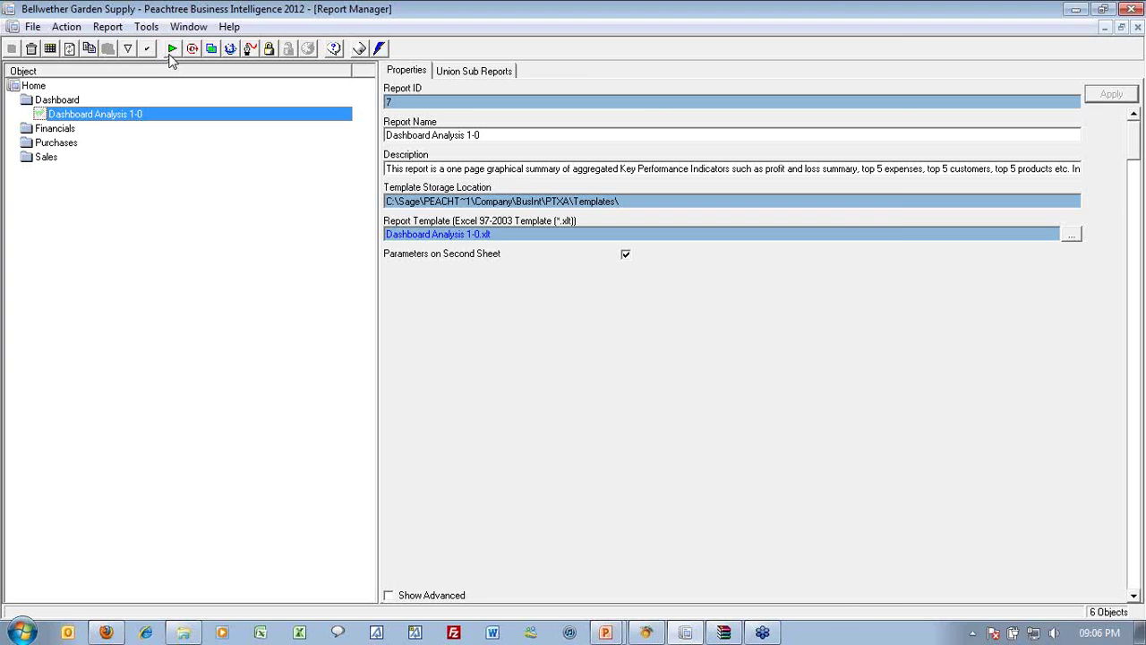
pyautogui.click(171, 50)
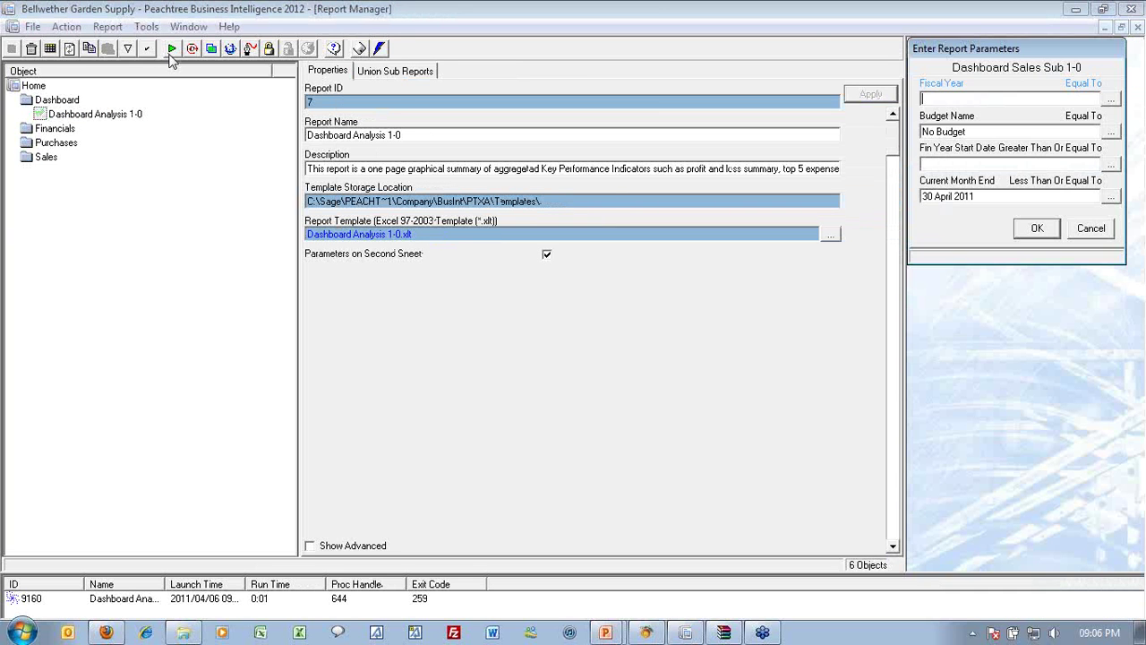
pyautogui.click(1111, 99)
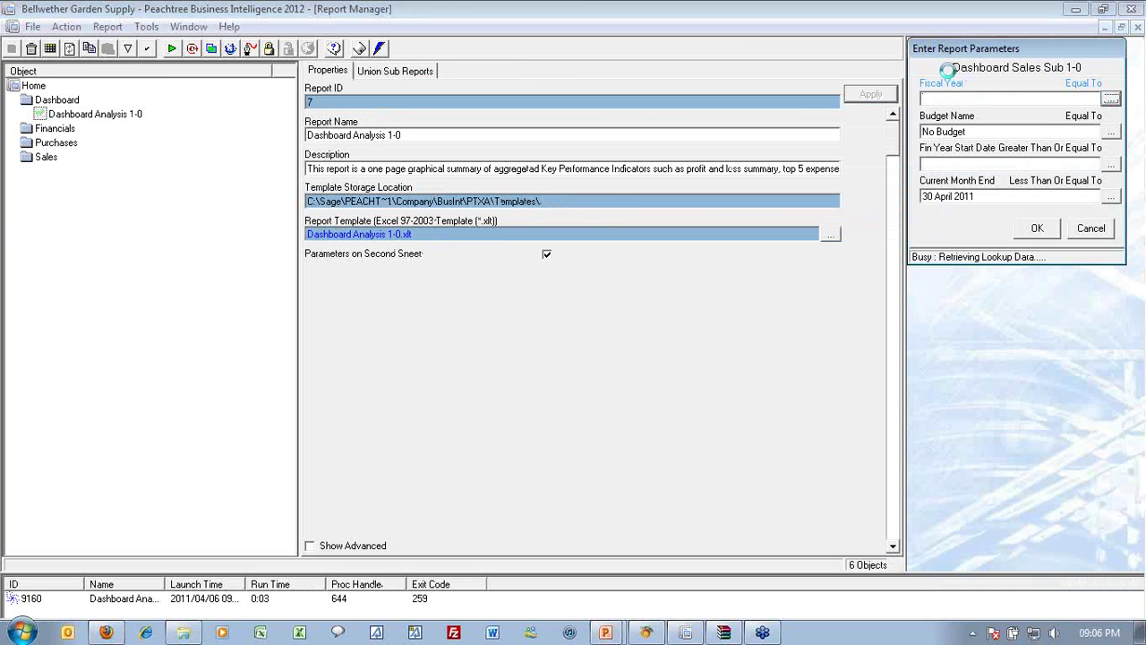
pyautogui.click(1028, 231)
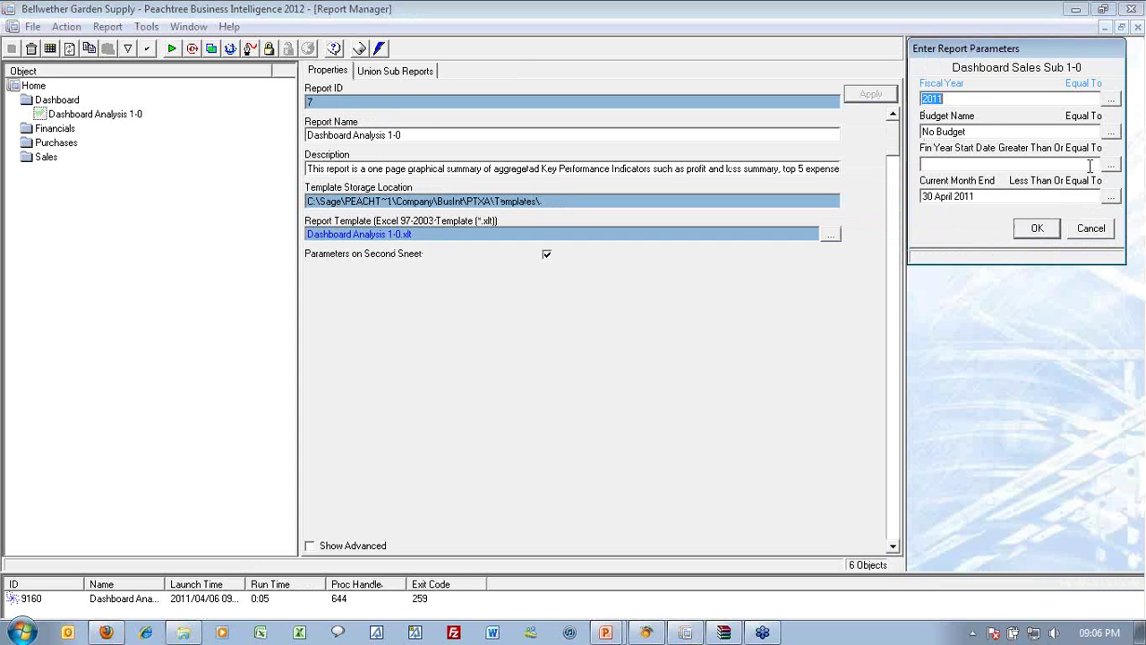
# Step: Set the report's Fin Year Start Date parameter to 01 January 2011
pyautogui.click(1111, 165)
pyautogui.click(1089, 96)
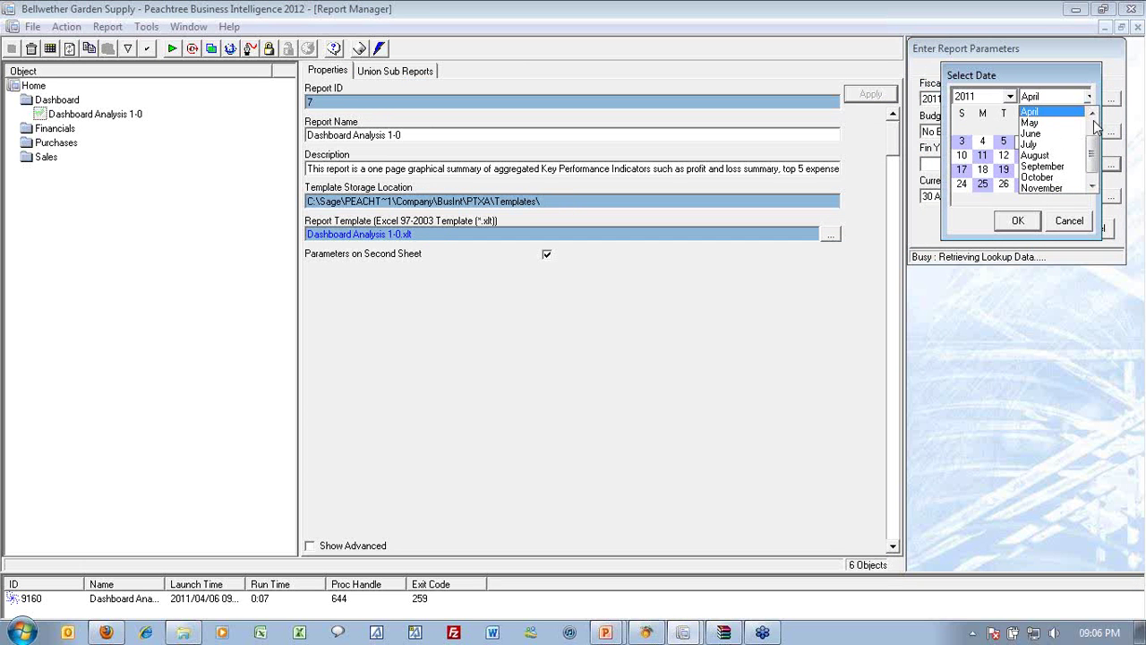
pyautogui.scroll(1, 1094, 126)
pyautogui.click(1074, 112)
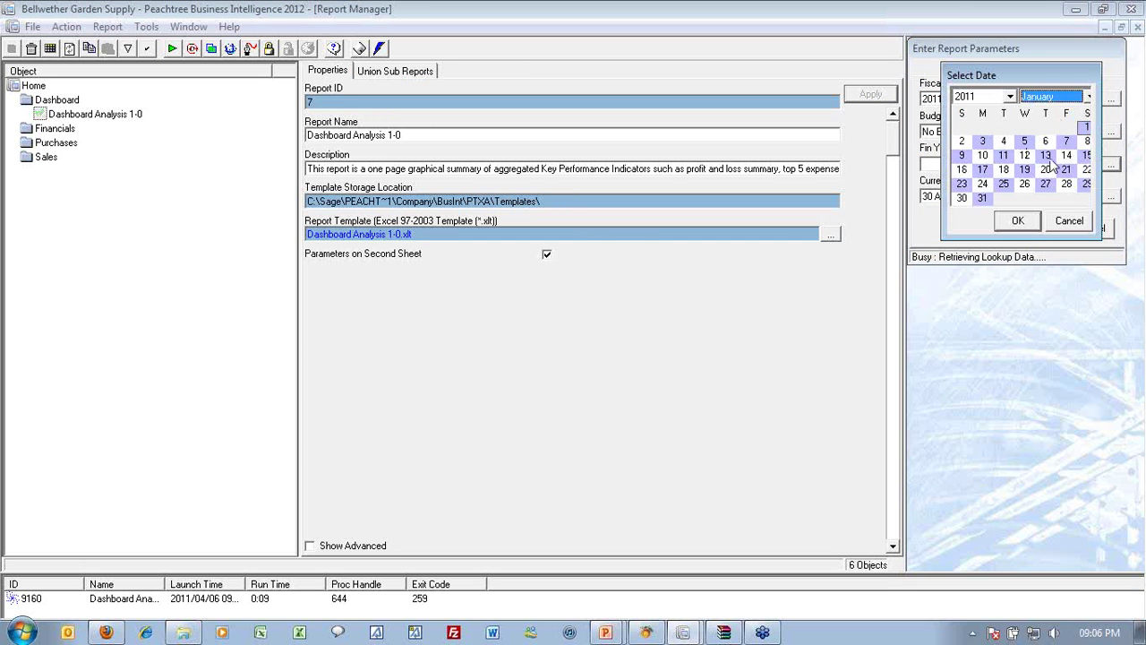
pyautogui.click(1019, 224)
# Step: Set the Current Month End parameter to 31 January 2011 and generate the report
pyautogui.click(1110, 196)
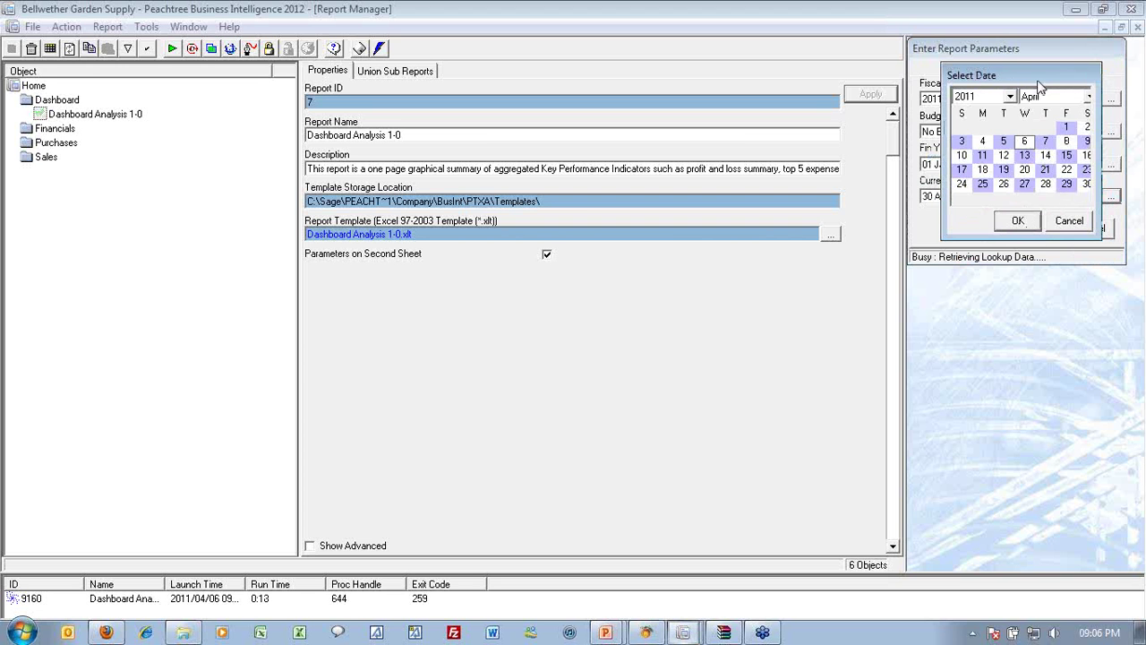
pyautogui.click(1061, 96)
pyautogui.scroll(1, 1066, 116)
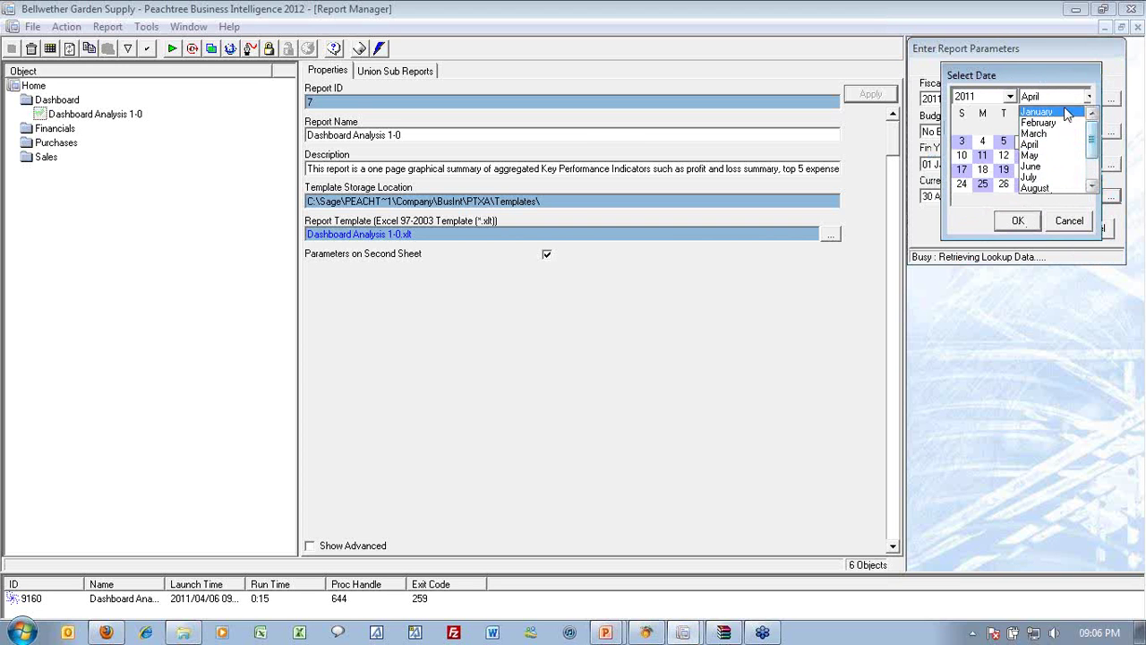
pyautogui.click(1066, 111)
pyautogui.click(982, 198)
pyautogui.click(1018, 221)
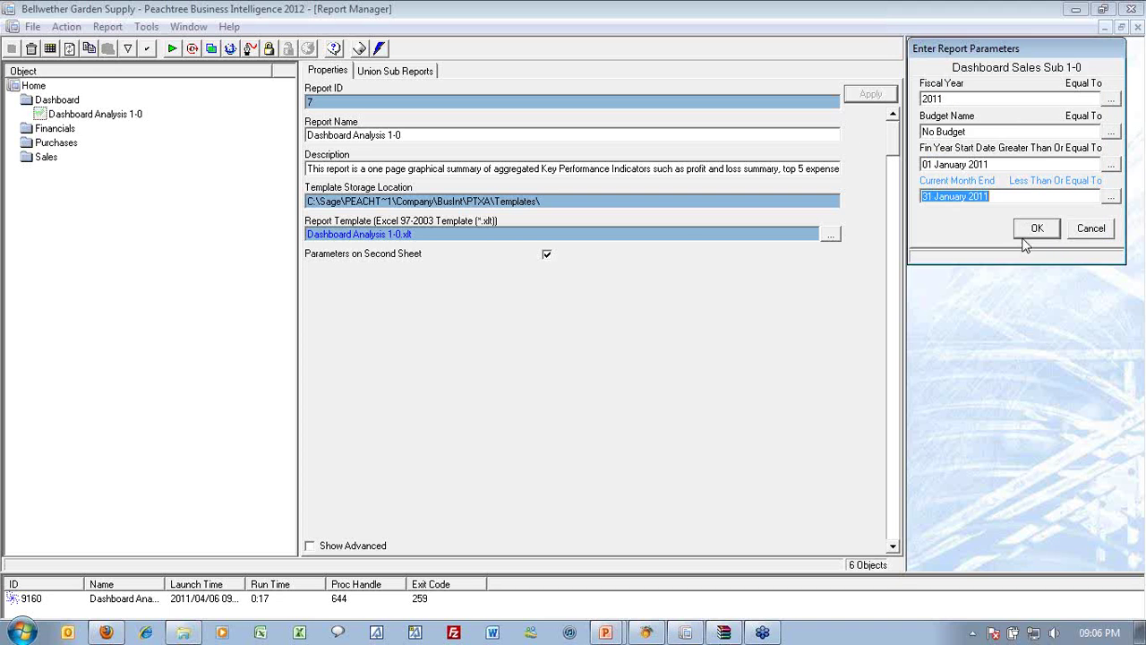
pyautogui.click(1035, 228)
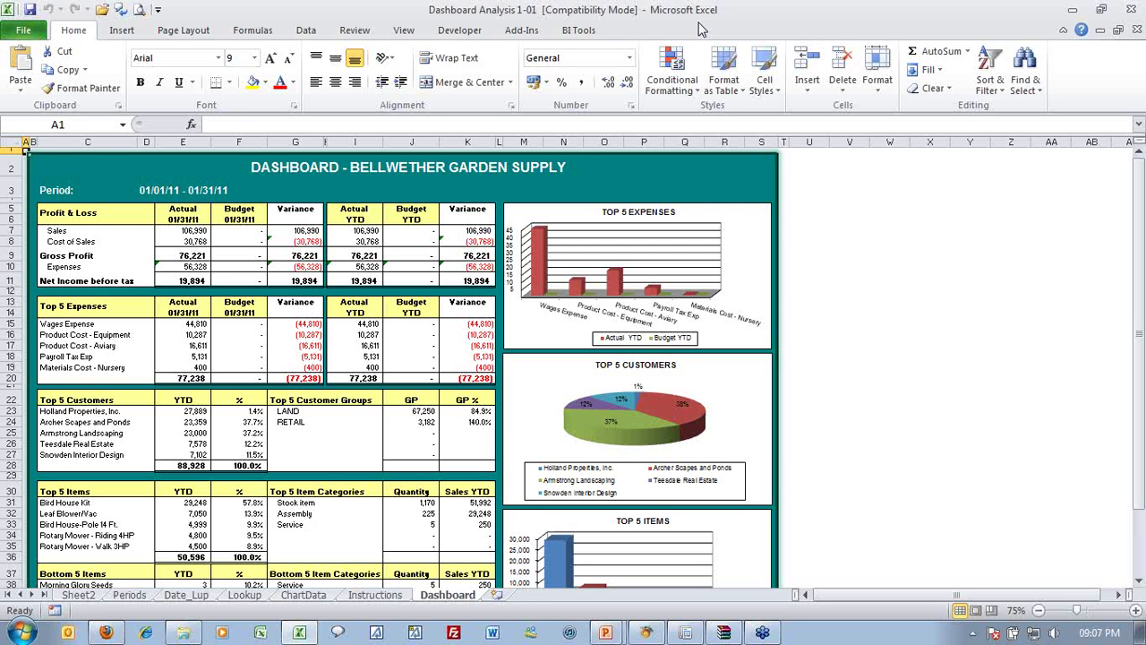
# Step: Examine the dashboard's figures and charts at a larger scale, including the Holland Properties, Inc. row under Top 5 Customers
pyautogui.click(901, 349)
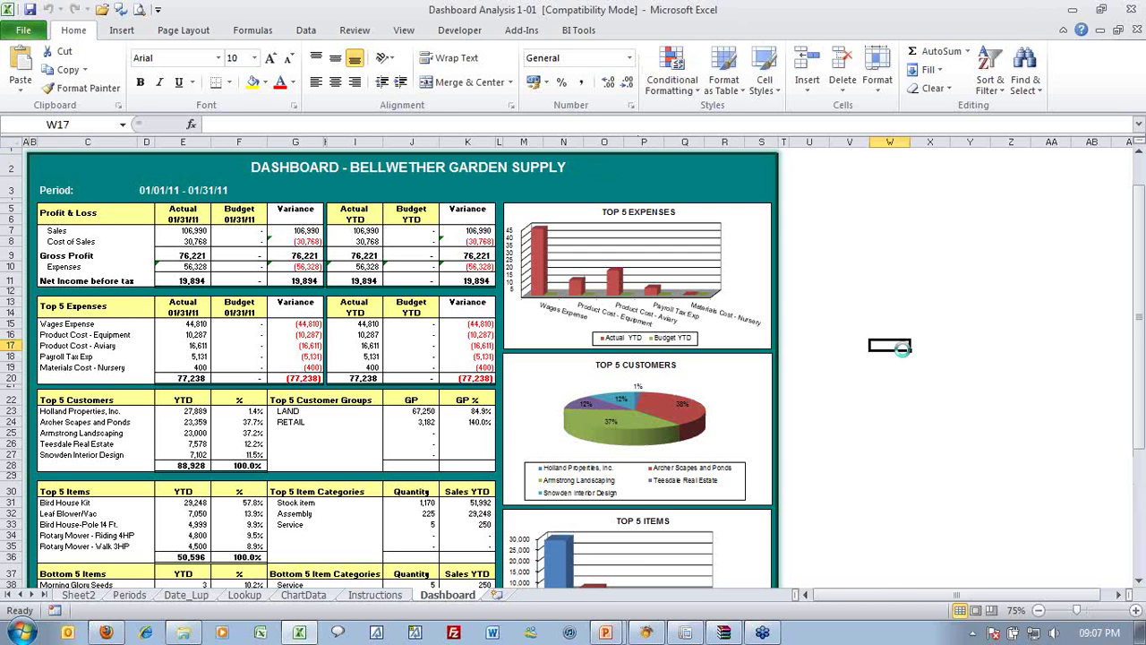
pyautogui.scroll(4, 901, 348)
pyautogui.click(845, 595)
pyautogui.scroll(2, 632, 470)
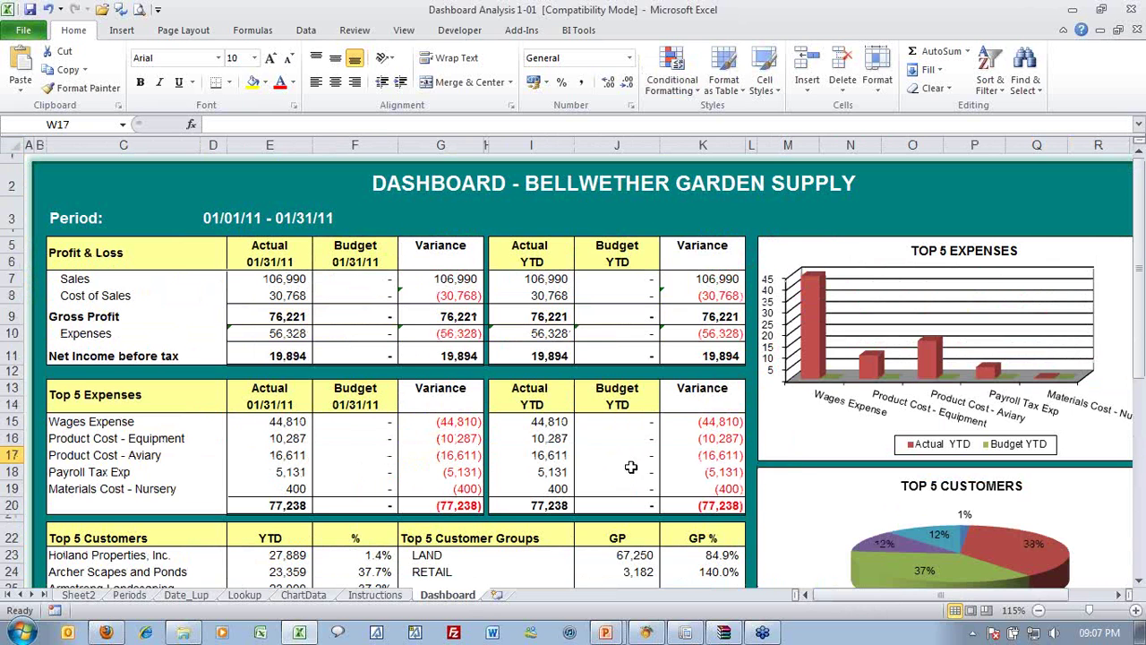
pyautogui.scroll(-1, 881, 214)
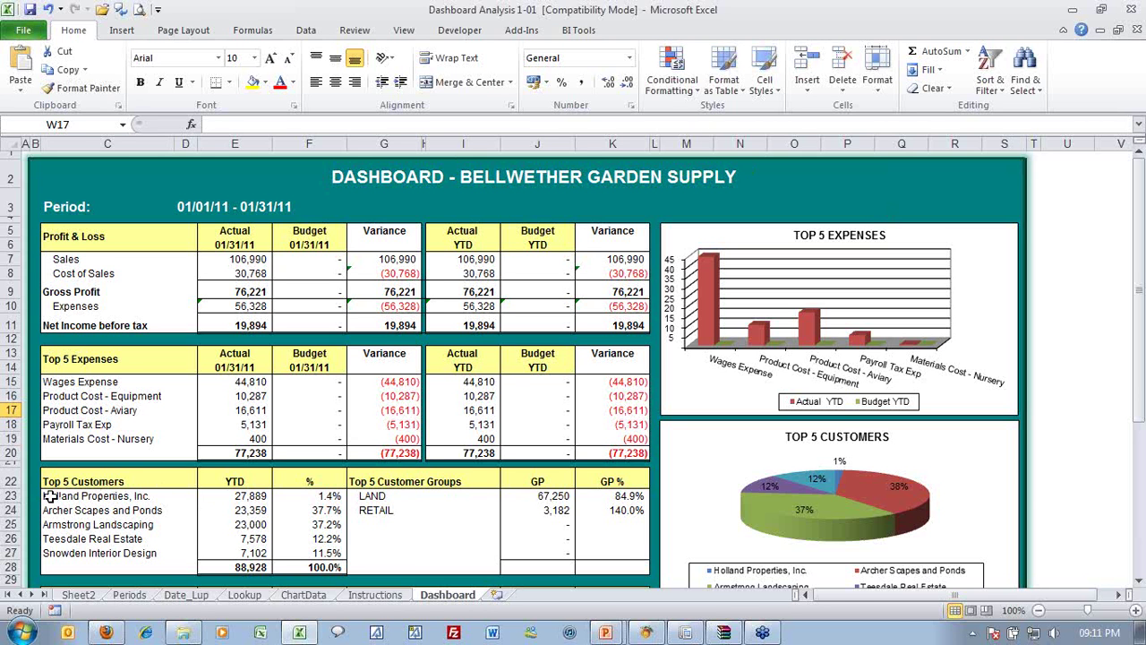
pyautogui.moveTo(50, 496); pyautogui.dragTo(295, 498)
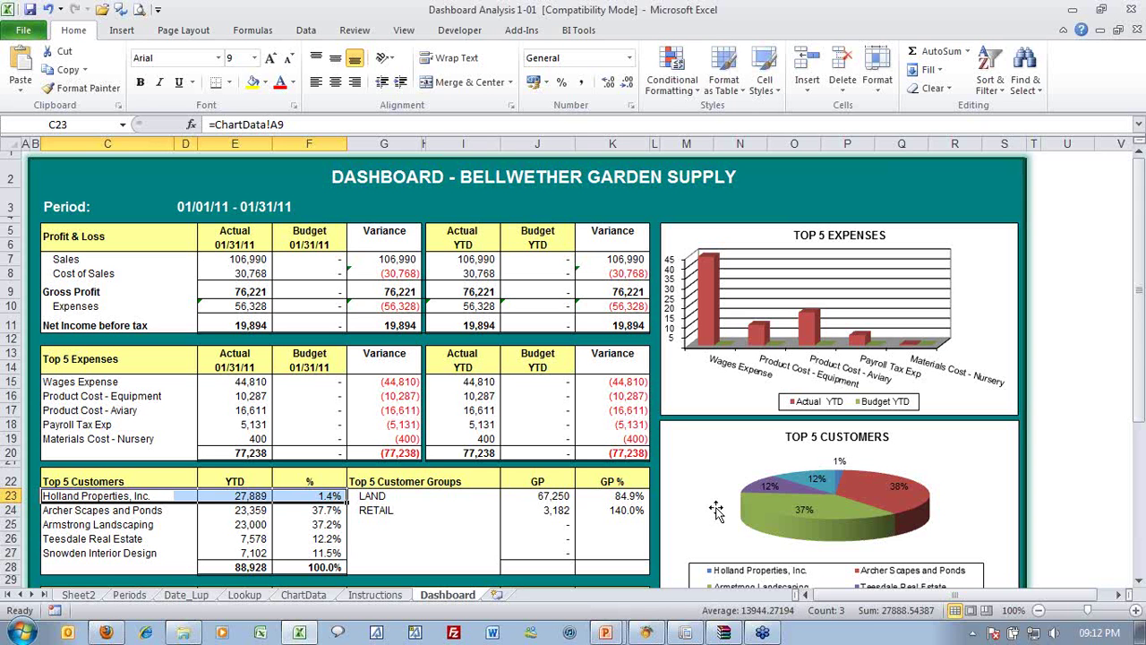
# Step: Close the Dashboard Analysis workbook without saving and switch back to the Peachtree Business Intelligence Report Manager
pyautogui.click(1135, 30)
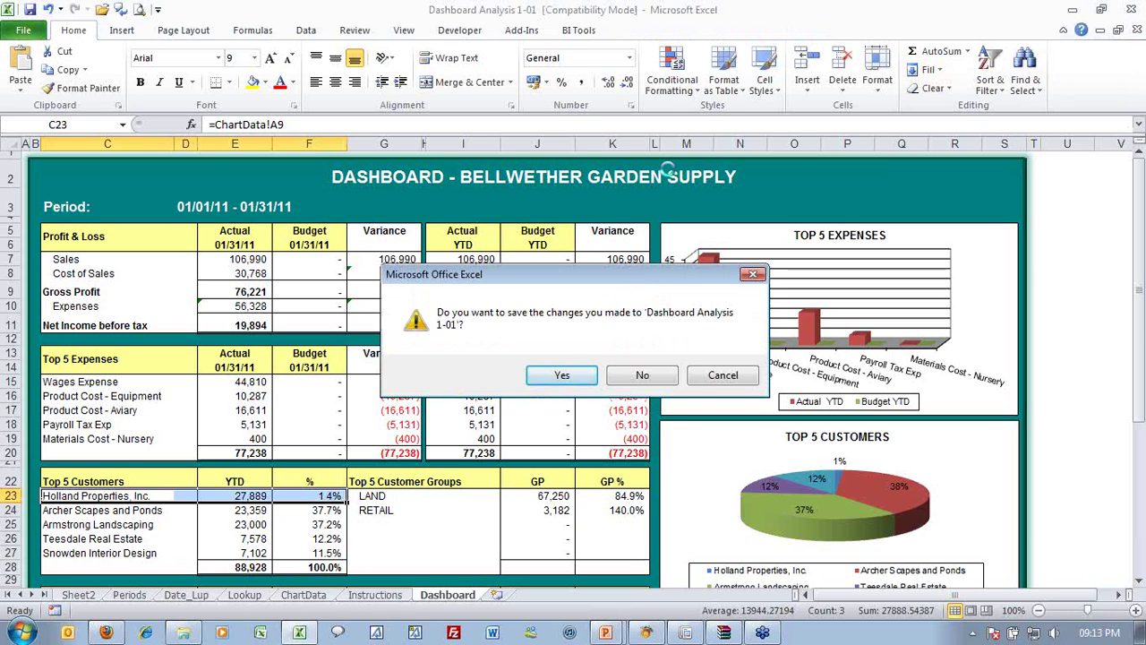
pyautogui.click(645, 374)
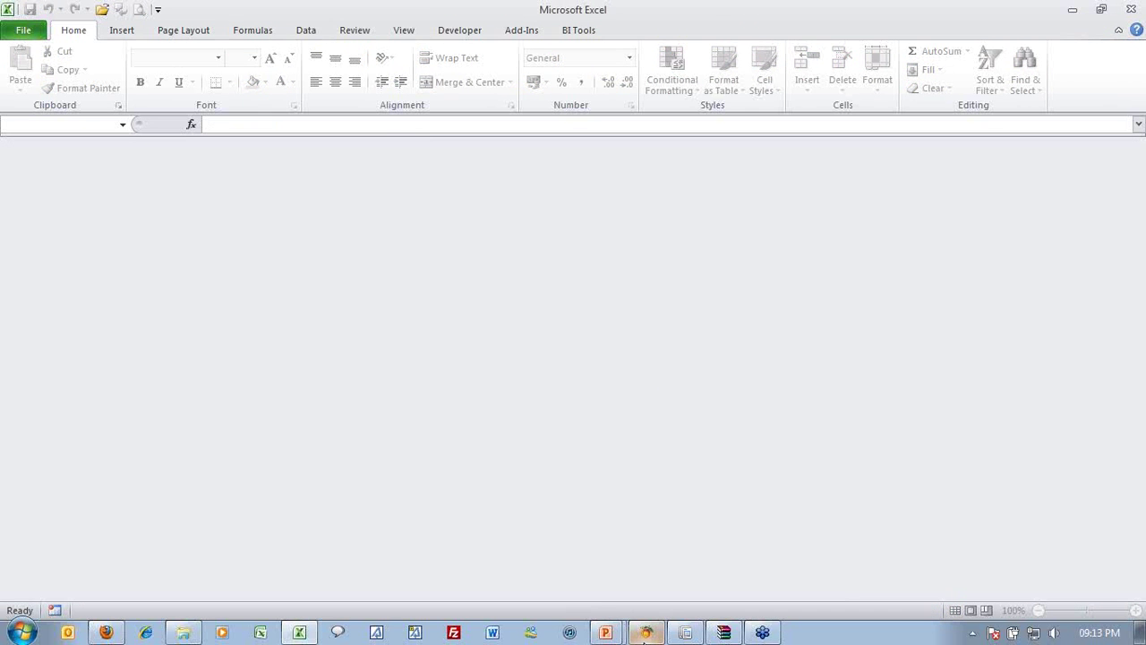
pyautogui.click(685, 632)
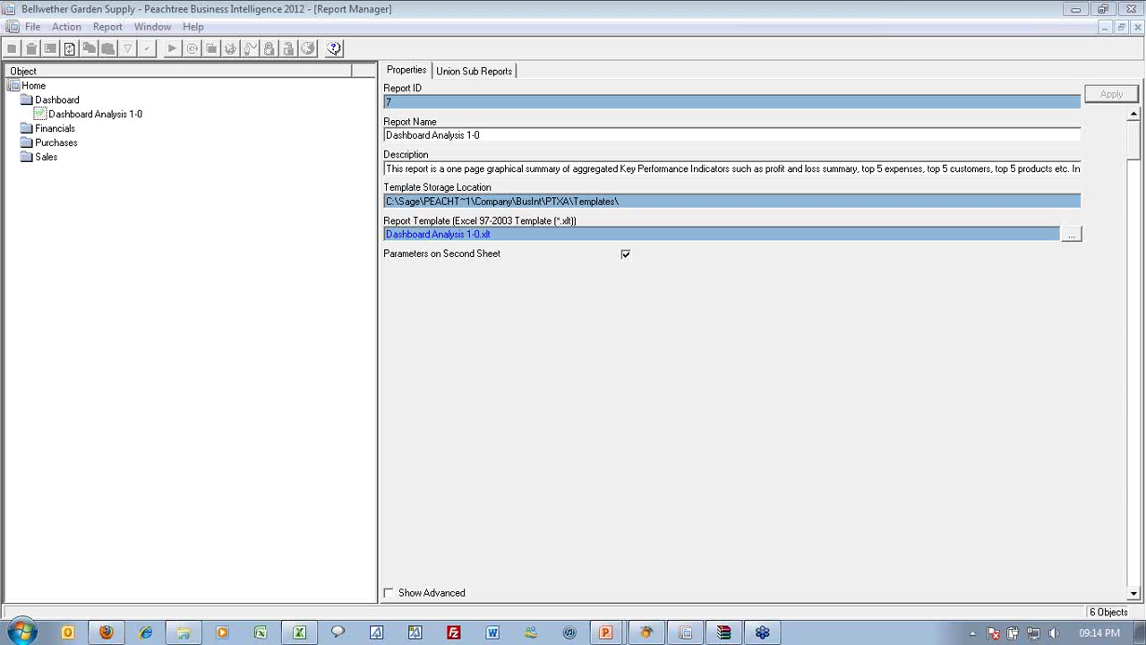
# Step: Add a folder under Home in the object tree, named with the report author's first name
pyautogui.click(49, 159)
pyautogui.doubleClick(48, 159)
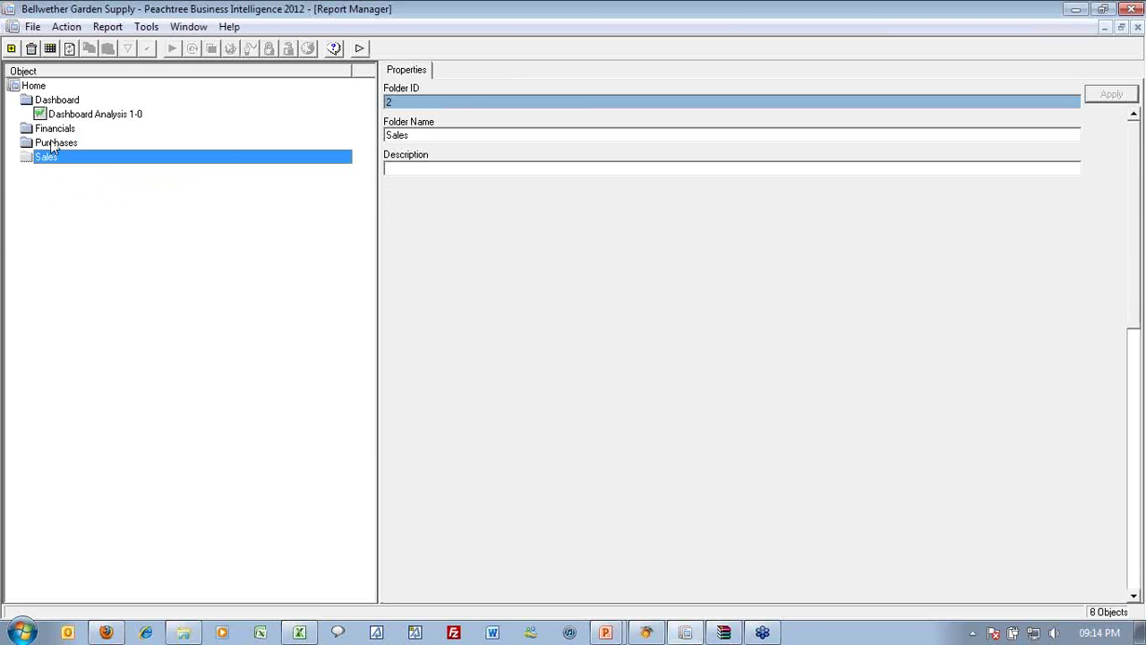
pyautogui.rightClick(41, 89)
pyautogui.click(123, 121)
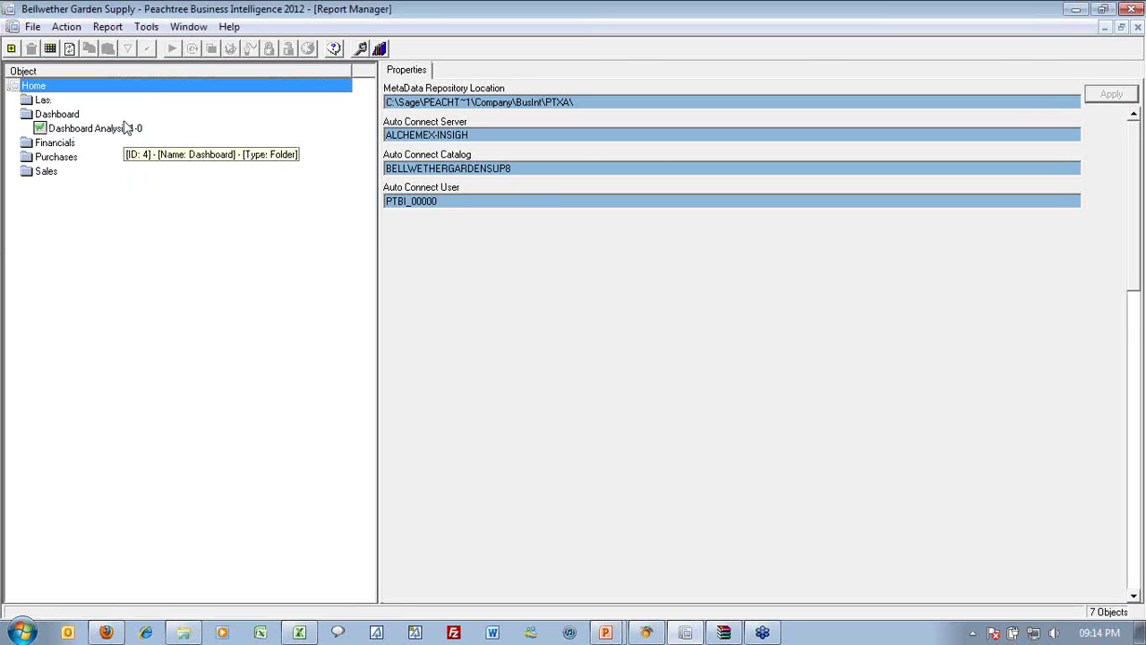
# Step: Add a standard report named My Dashboard to the new folder
pyautogui.rightClick(56, 101)
pyautogui.click(153, 167)
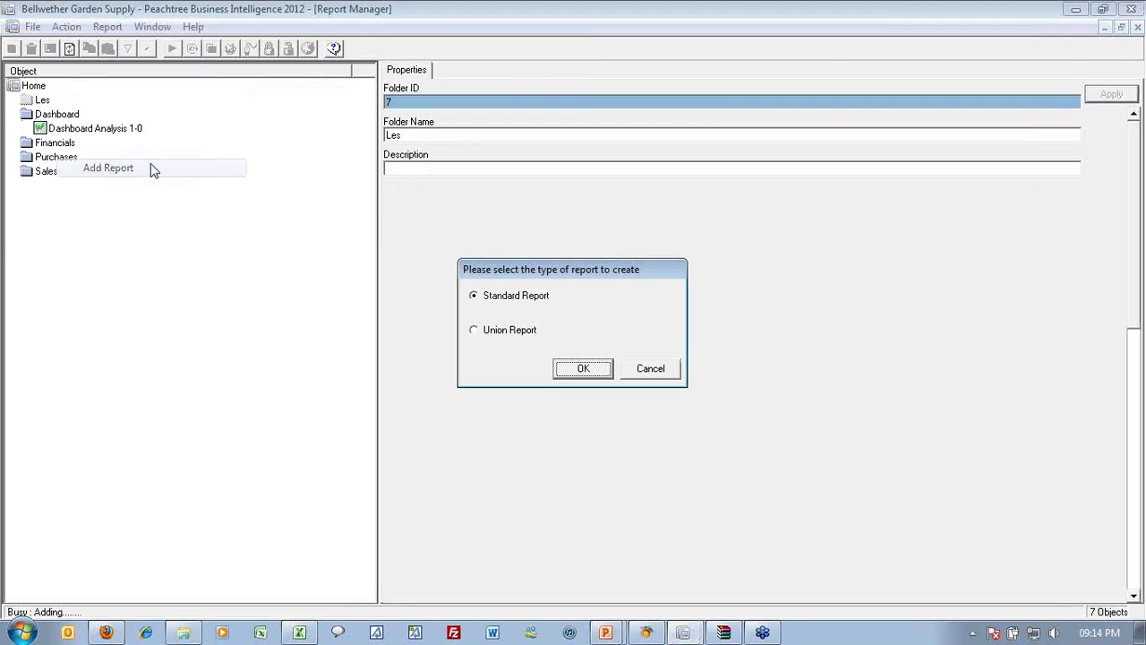
pyautogui.press('Return')
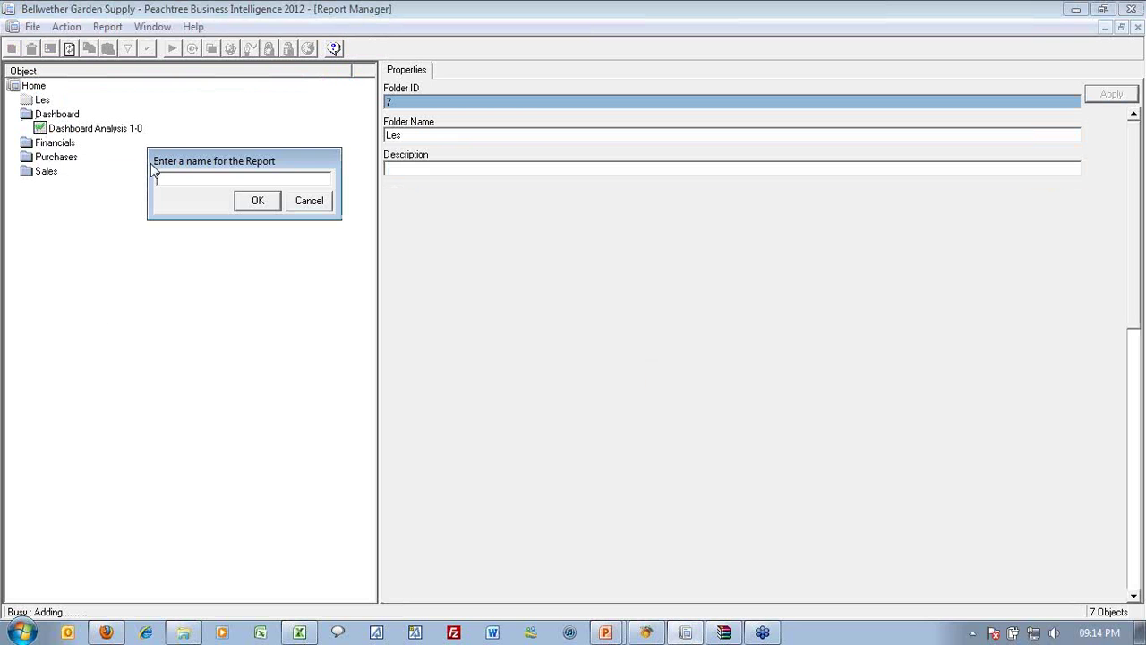
pyautogui.write('My Dashboard')
pyautogui.press('Return')
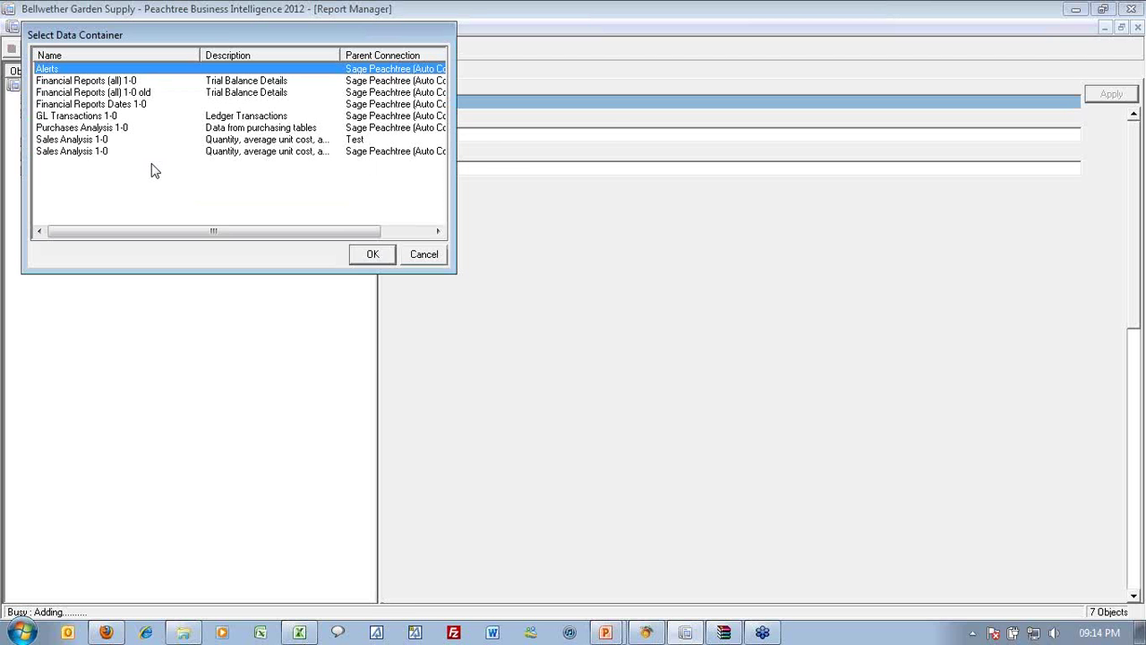
# Step: Base the new report on the Sales Analysis 1-0 data container that belongs to the Sage Peachtree connection
pyautogui.moveTo(218, 34); pyautogui.dragTo(377, 117)
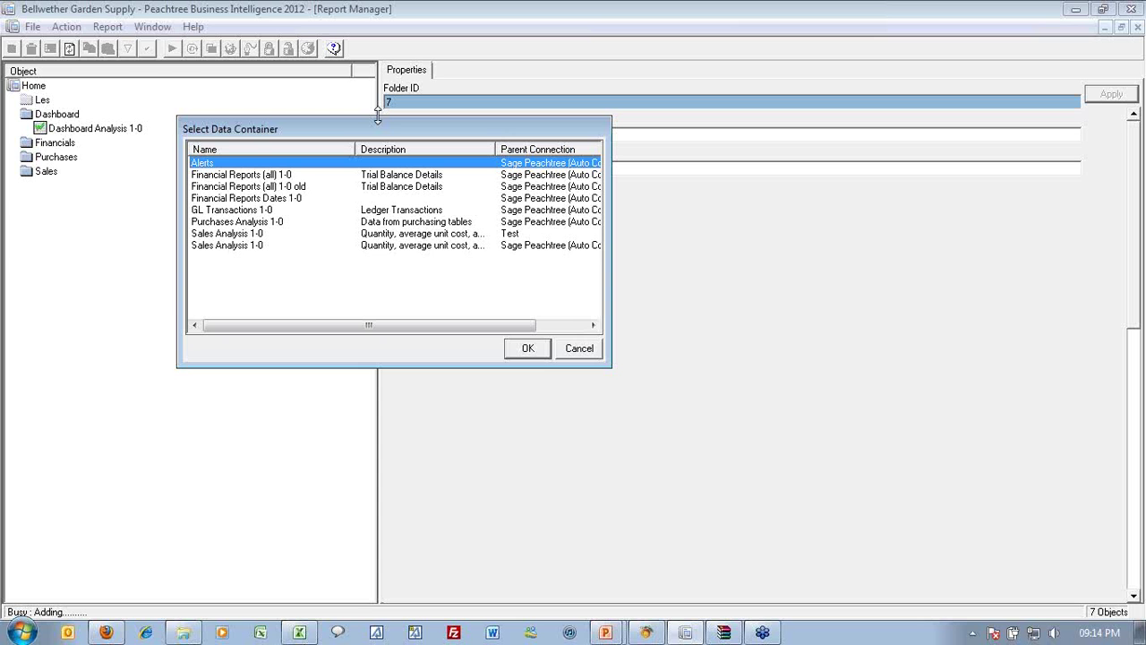
pyautogui.click(370, 247)
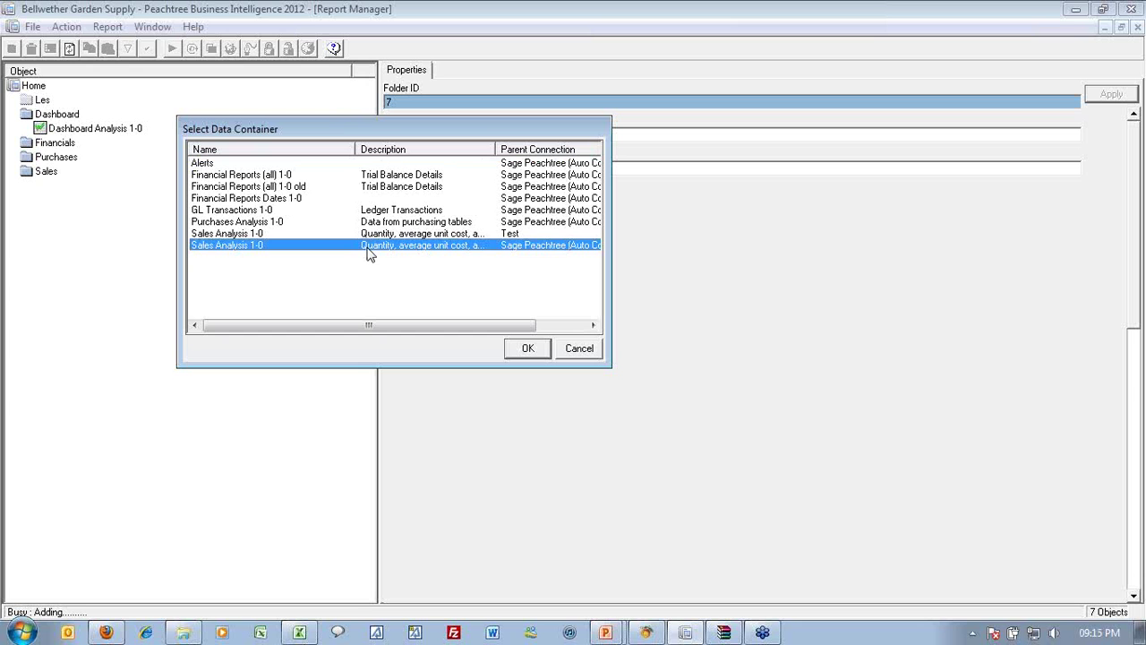
pyautogui.click(528, 348)
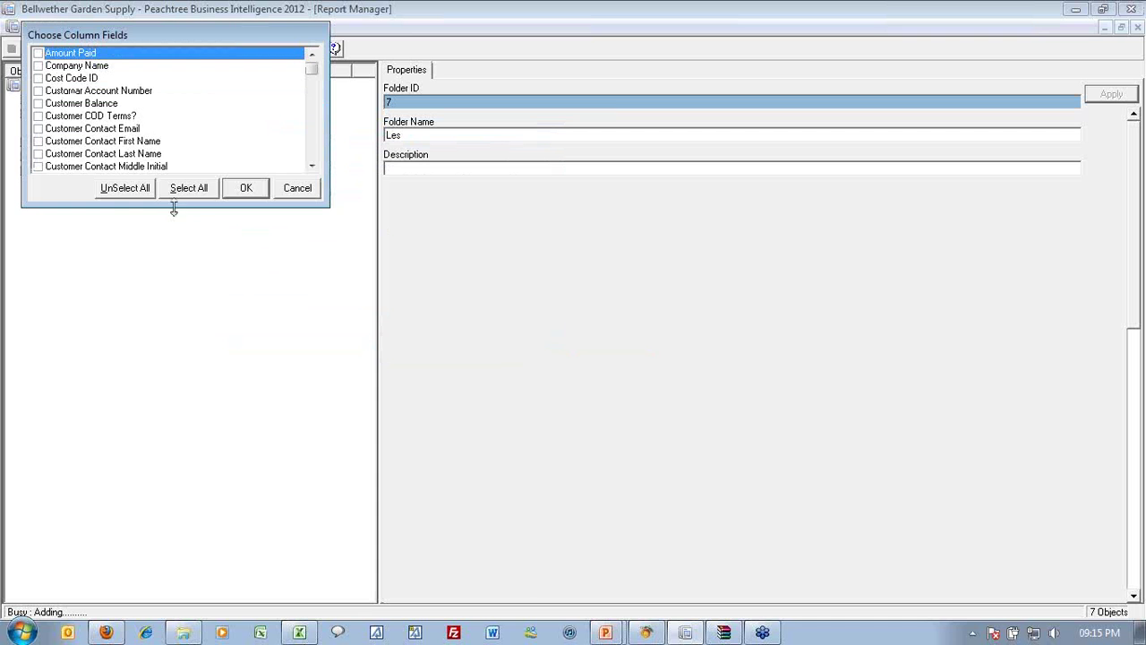
# Step: Include all available column fields in the report and run My Dashboard to output its data to Excel
pyautogui.click(205, 191)
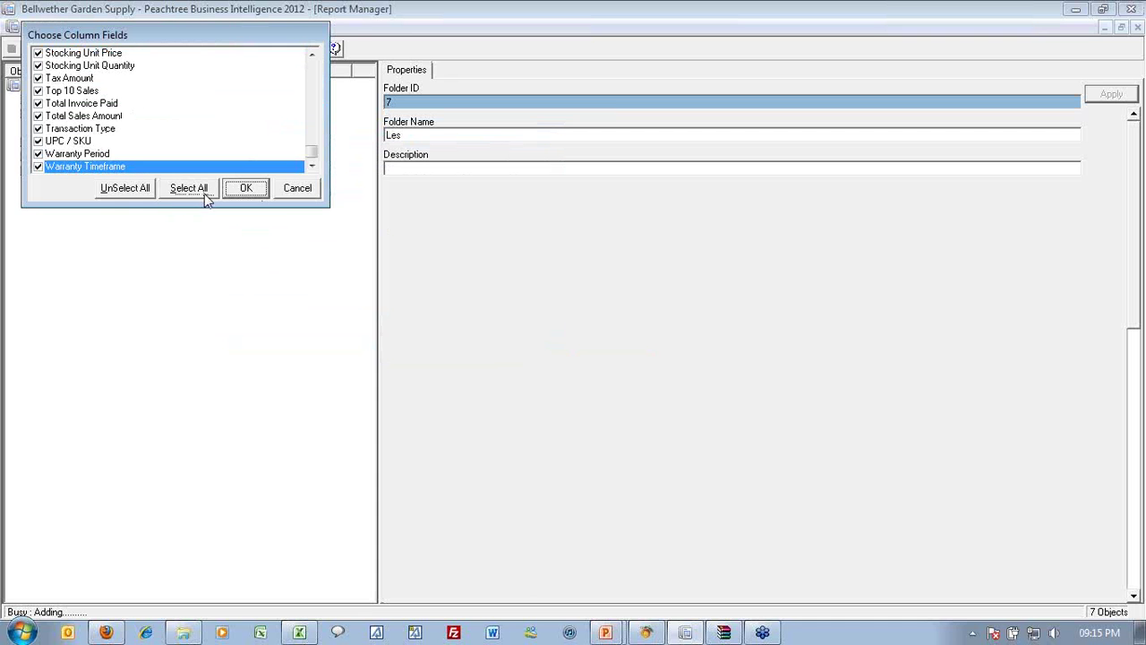
pyautogui.click(253, 192)
pyautogui.click(107, 121)
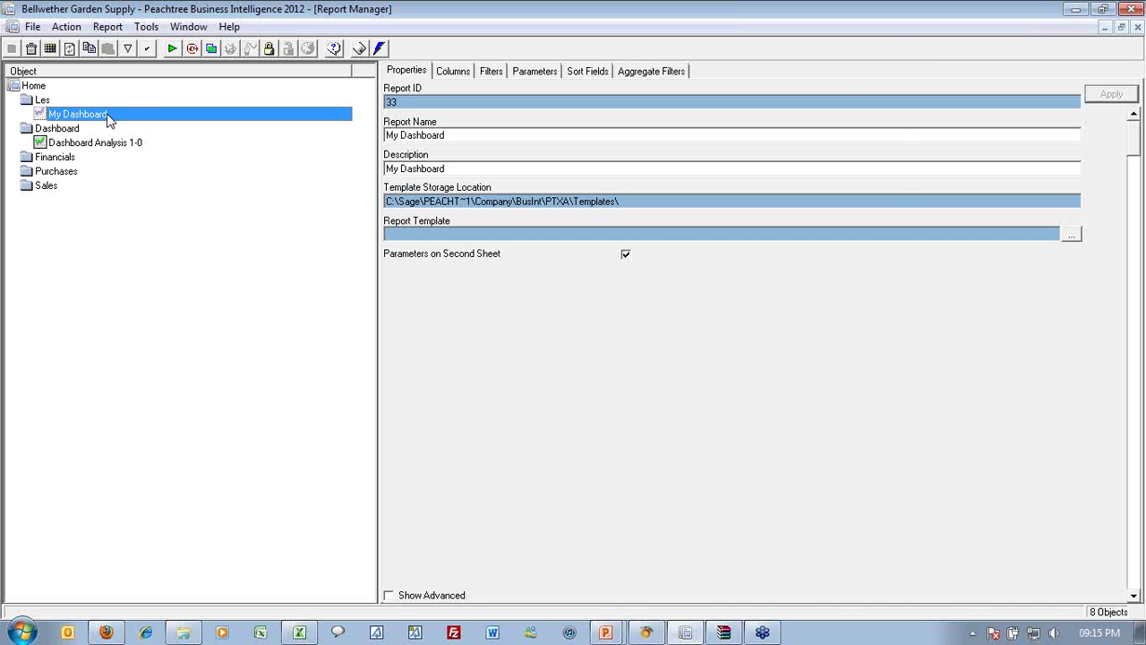
pyautogui.click(172, 48)
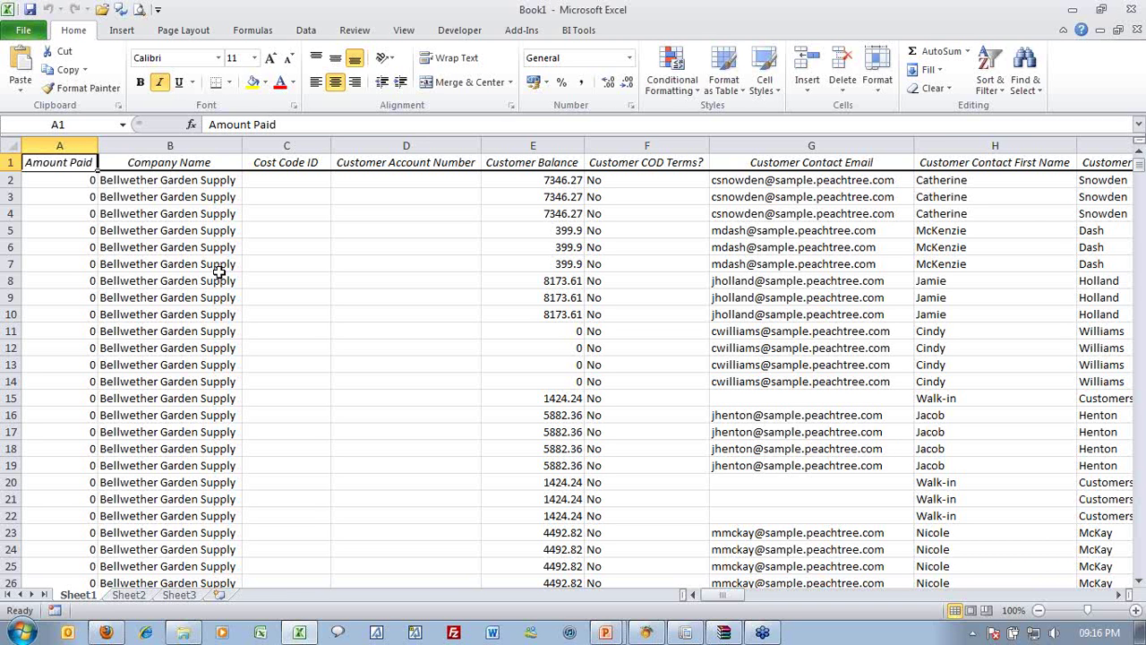
# Step: Start a PivotTable from the sales data on Sheet1, using the named range RawData as its source
pyautogui.click(579, 285)
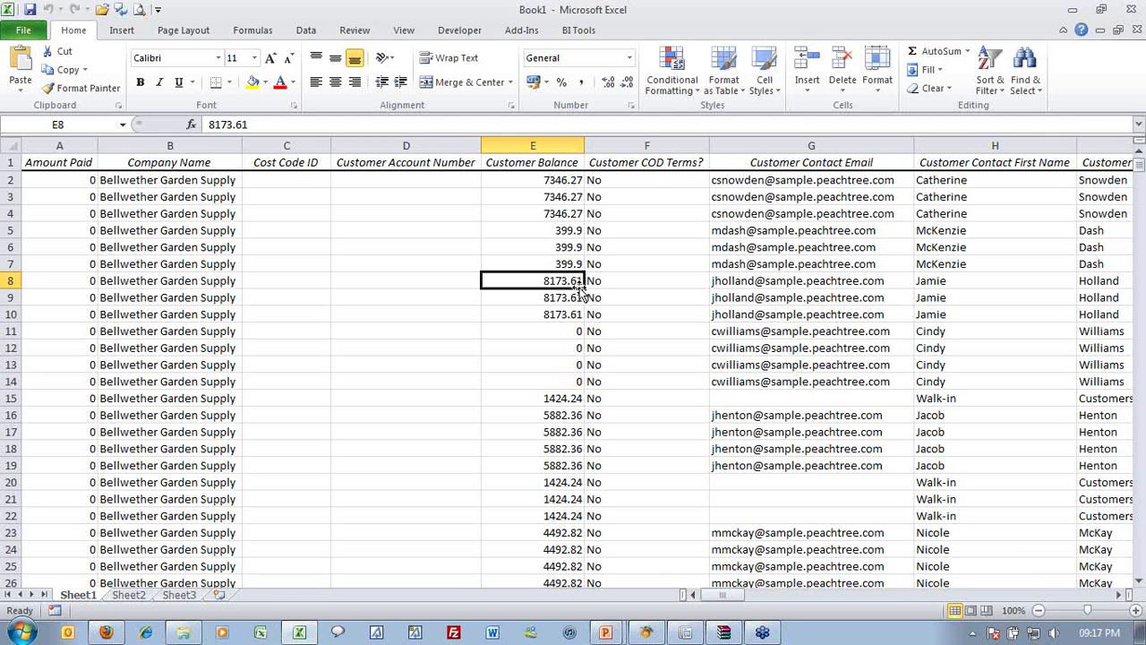
pyautogui.click(121, 32)
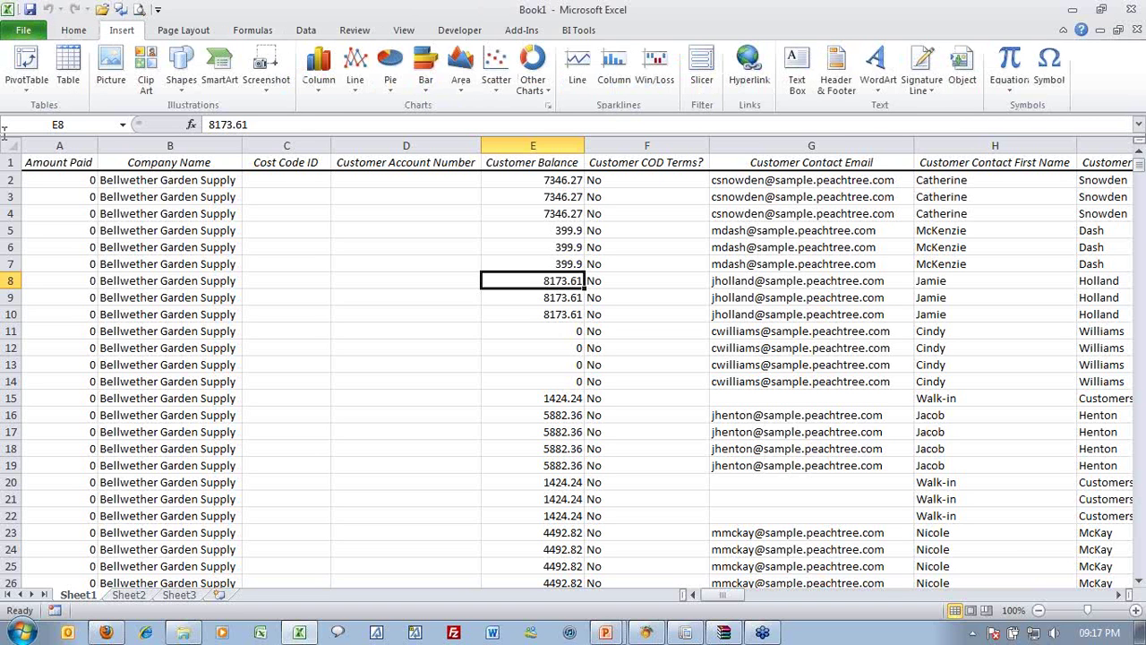
pyautogui.click(29, 64)
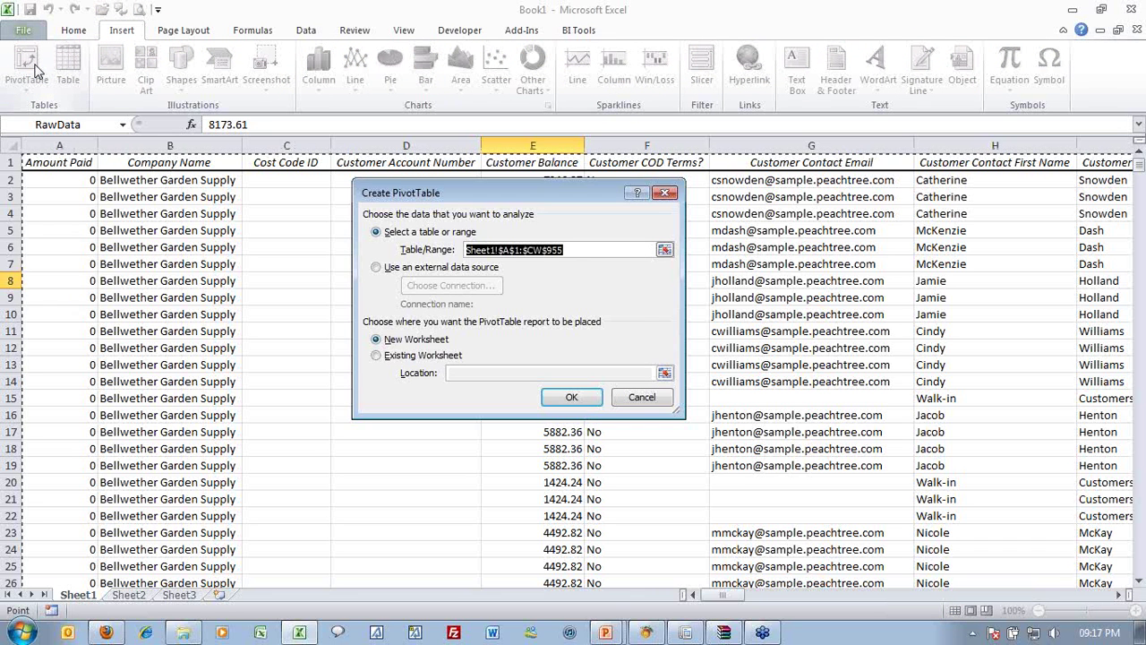
pyautogui.press('F3')
pyautogui.press('Down')
pyautogui.press('Down')
pyautogui.press('r')
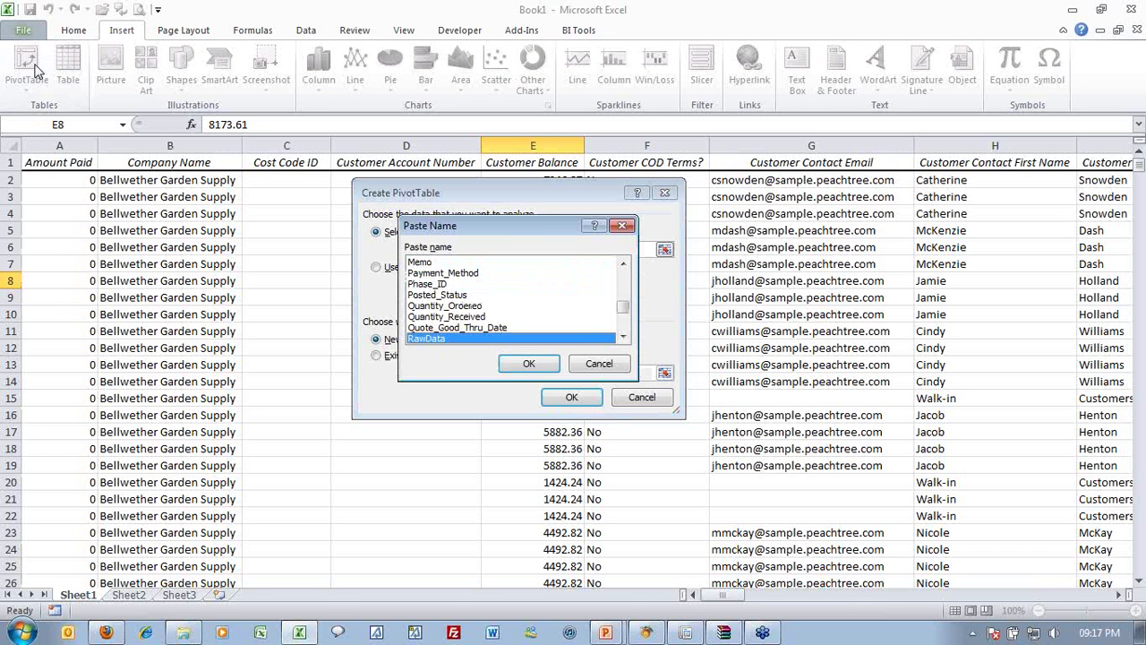
pyautogui.press('Return')
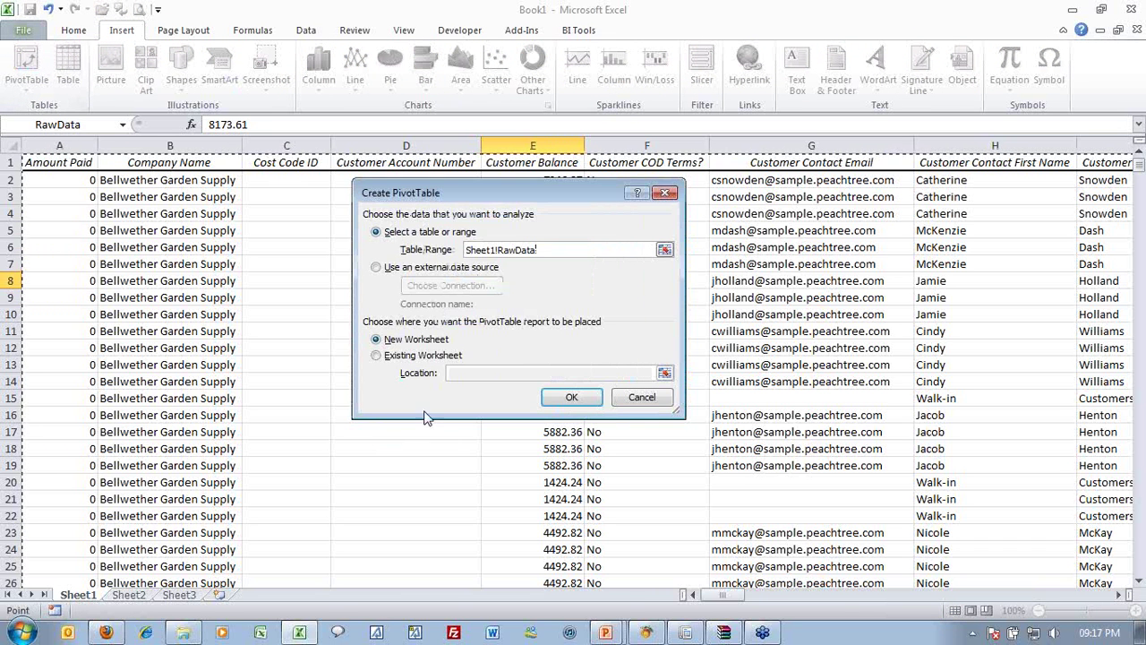
# Step: Place the PivotTable on the existing worksheet Sheet3 at cell A3 and create it
pyautogui.click(424, 356)
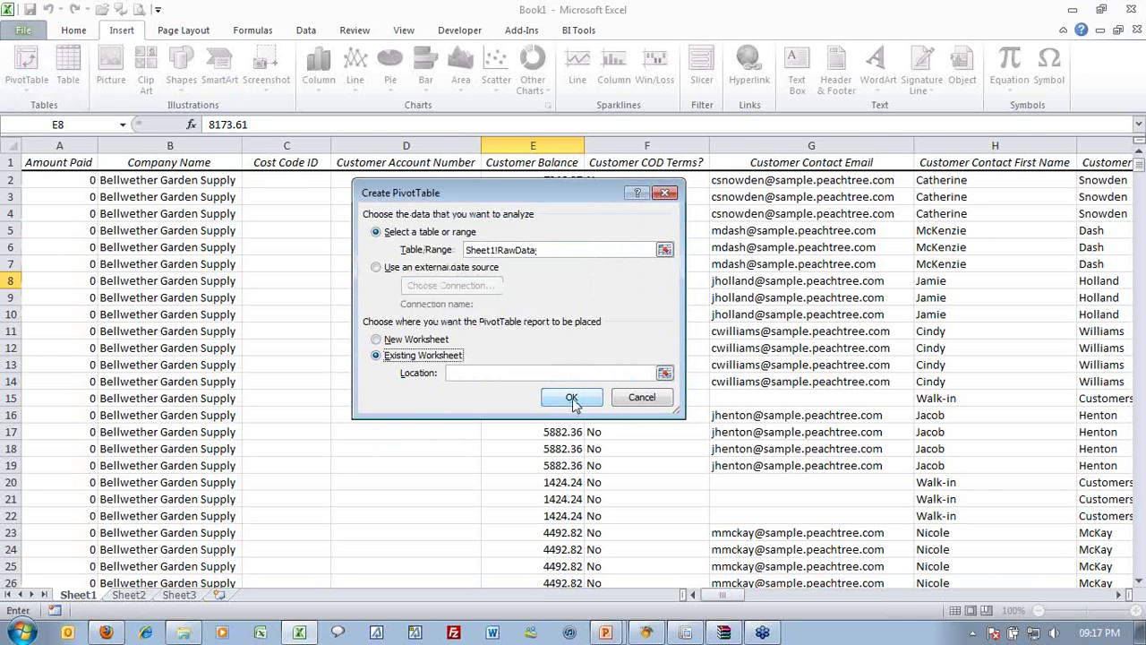
pyautogui.click(664, 372)
pyautogui.click(179, 595)
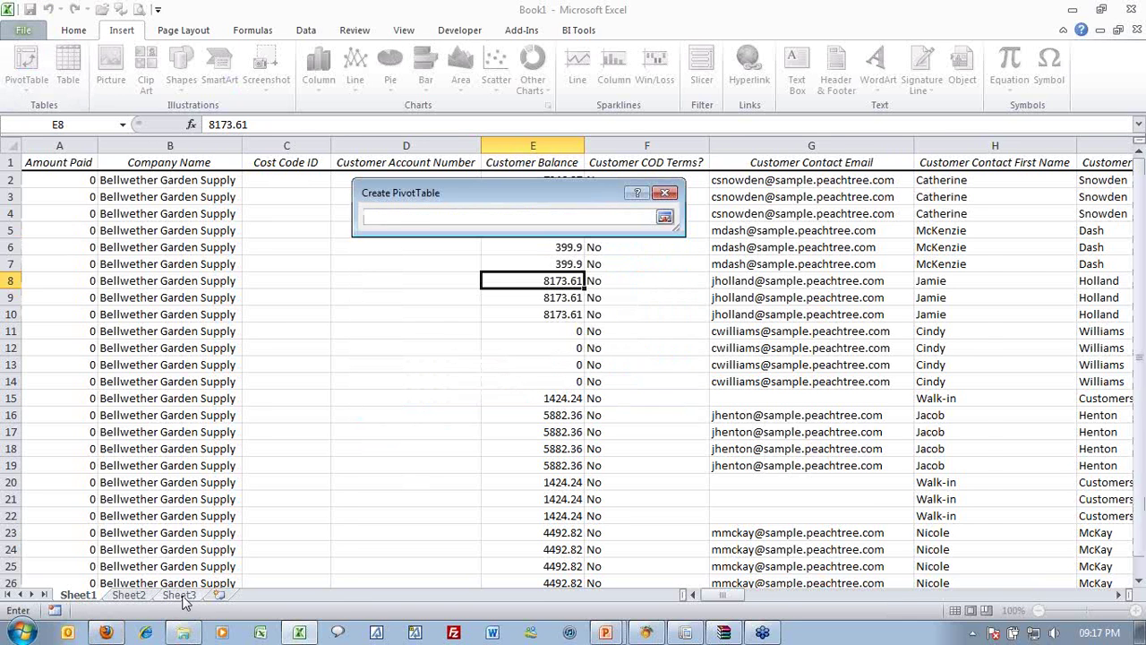
pyautogui.click(65, 197)
pyautogui.click(665, 216)
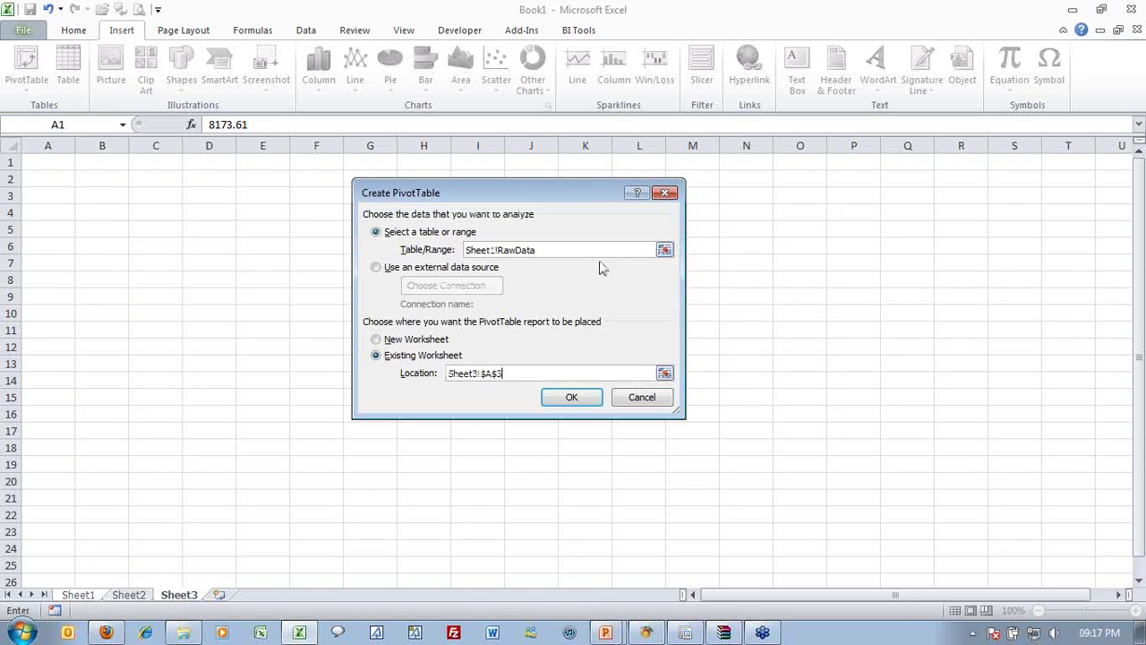
pyautogui.click(579, 400)
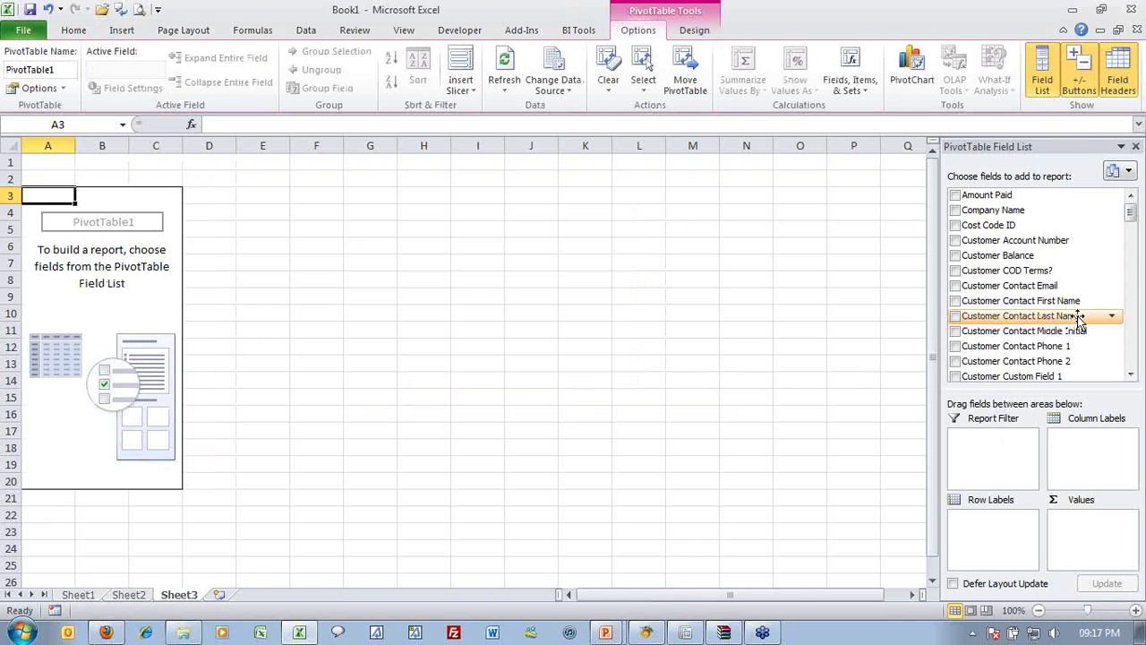
# Step: Add the Customer Name field to the PivotTable as row labels
pyautogui.moveTo(1010, 211)
pyautogui.mouseDown()
pyautogui.moveTo(1033, 397)
pyautogui.moveTo(988, 528)
pyautogui.moveTo(1012, 226)
pyautogui.mouseUp()
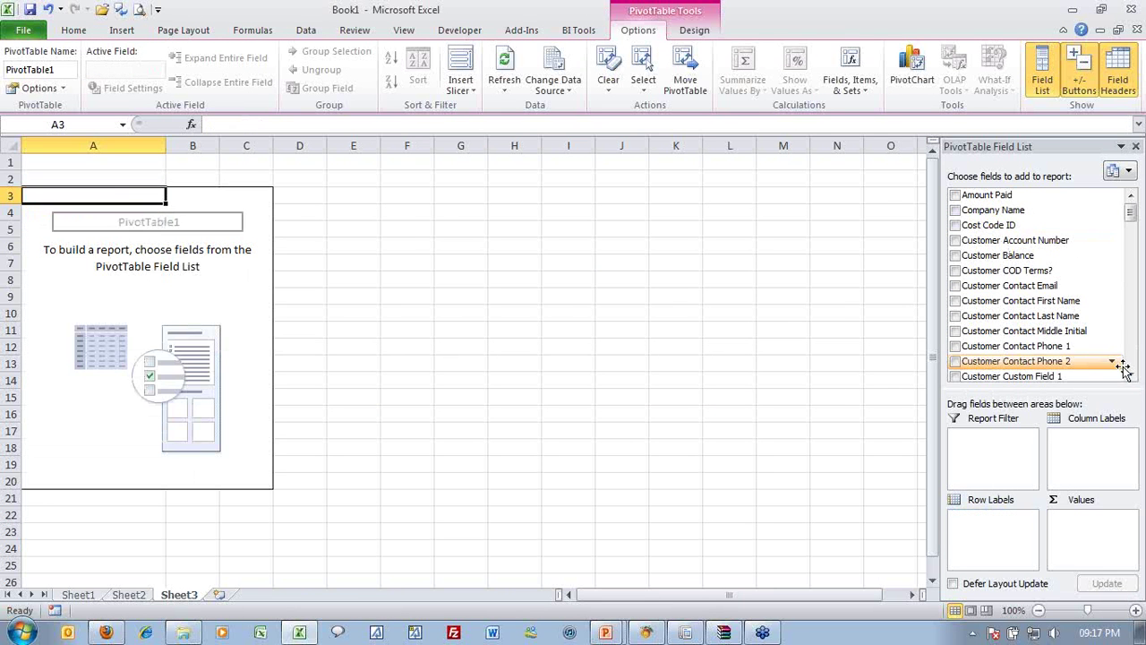
pyautogui.scroll(-4, 1137, 369)
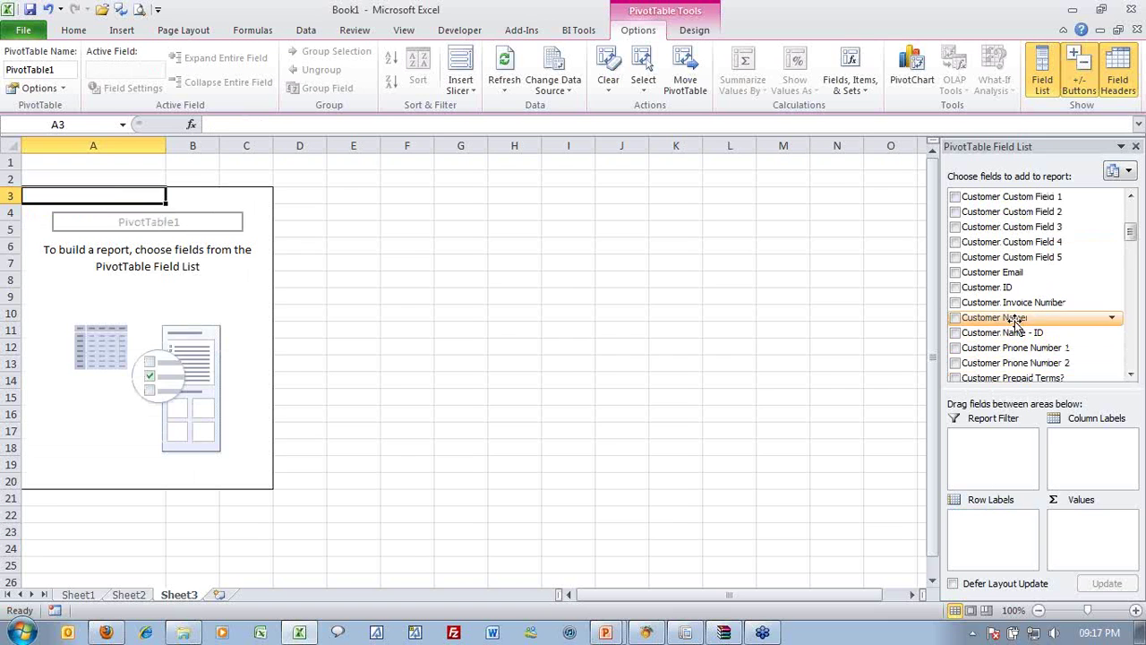
pyautogui.moveTo(1010, 317); pyautogui.dragTo(1007, 535)
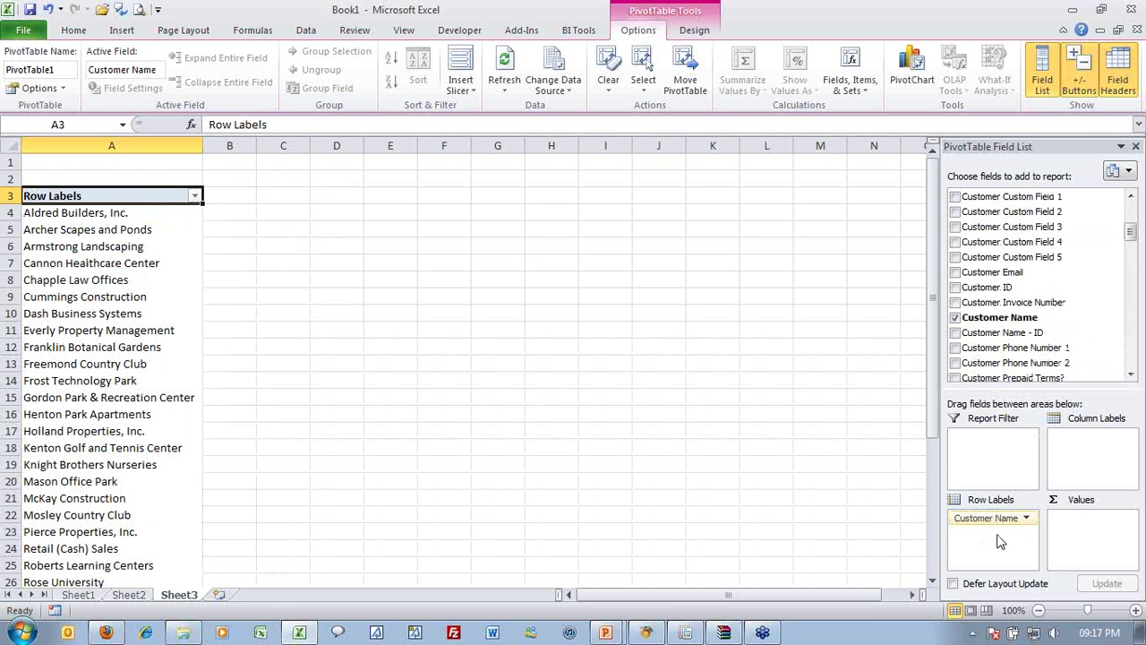
# Step: Add Gross Profit to the PivotTable as a value field and summarize it by Sum
pyautogui.click(1133, 363)
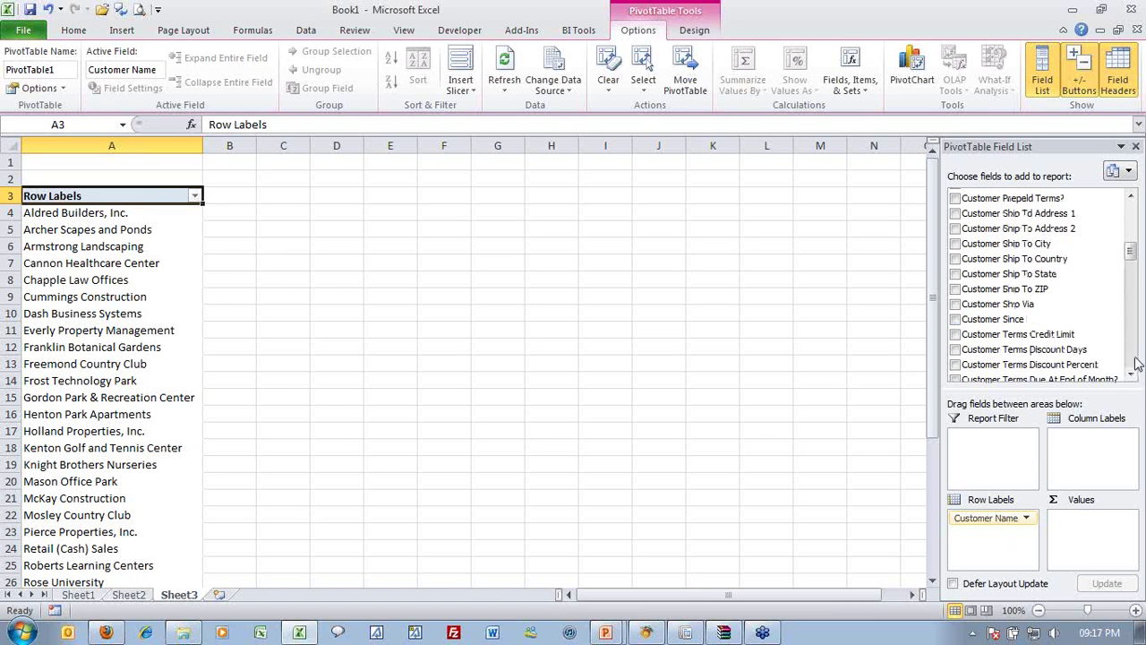
pyautogui.click(1135, 362)
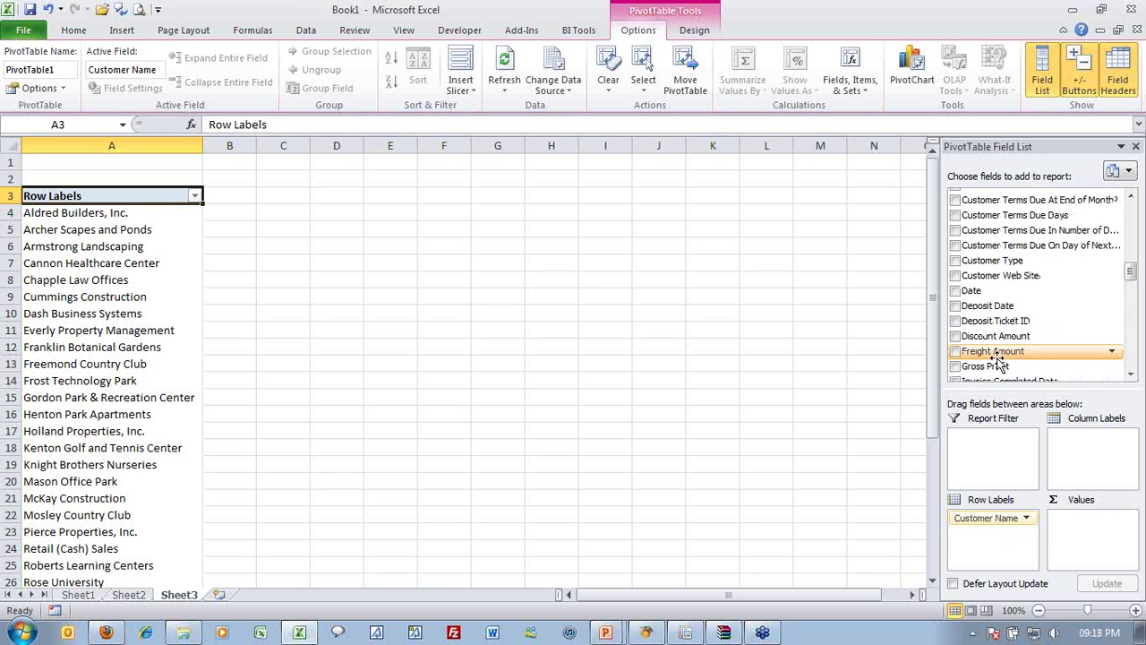
pyautogui.click(954, 366)
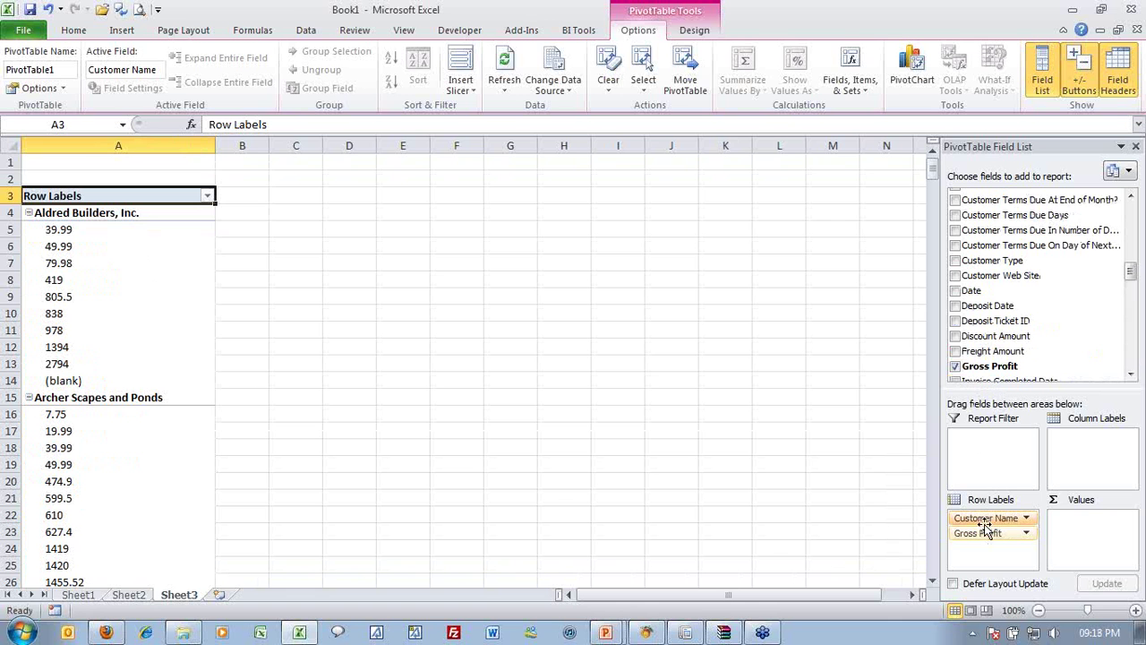
pyautogui.moveTo(978, 533); pyautogui.dragTo(1074, 536)
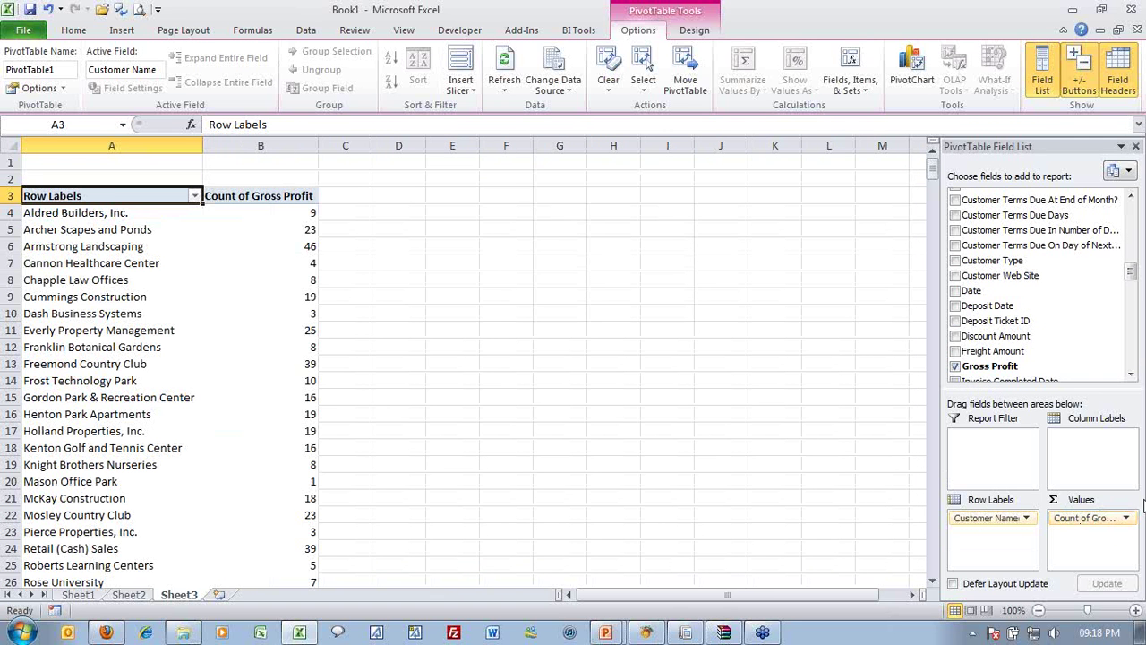
pyautogui.click(1125, 518)
pyautogui.click(1090, 505)
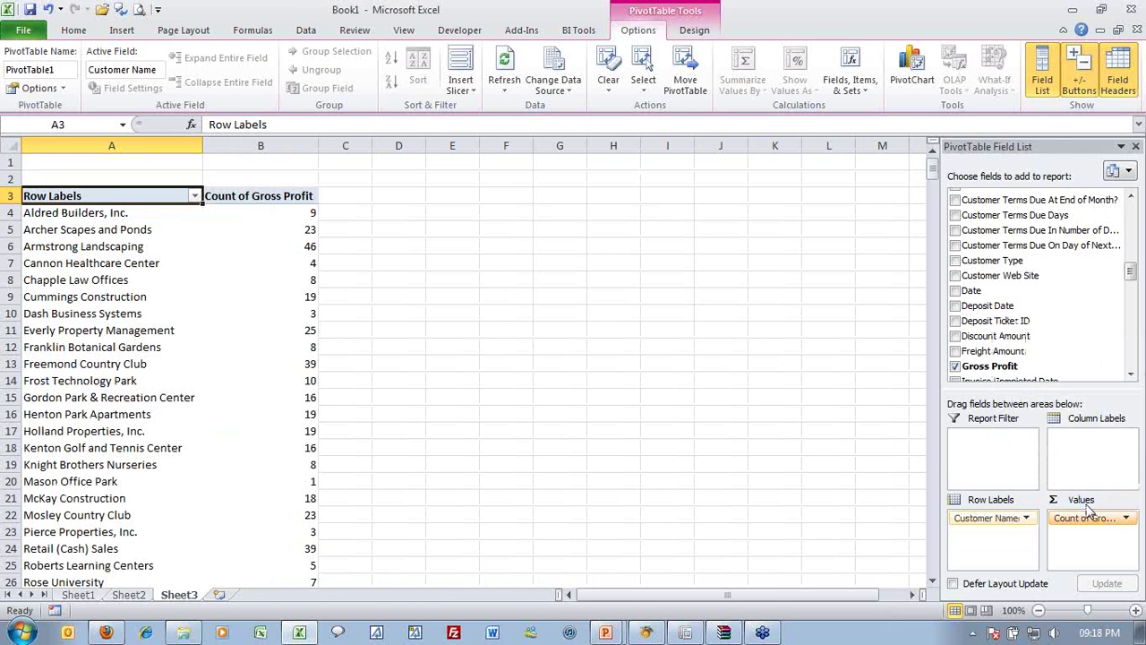
pyautogui.click(590, 419)
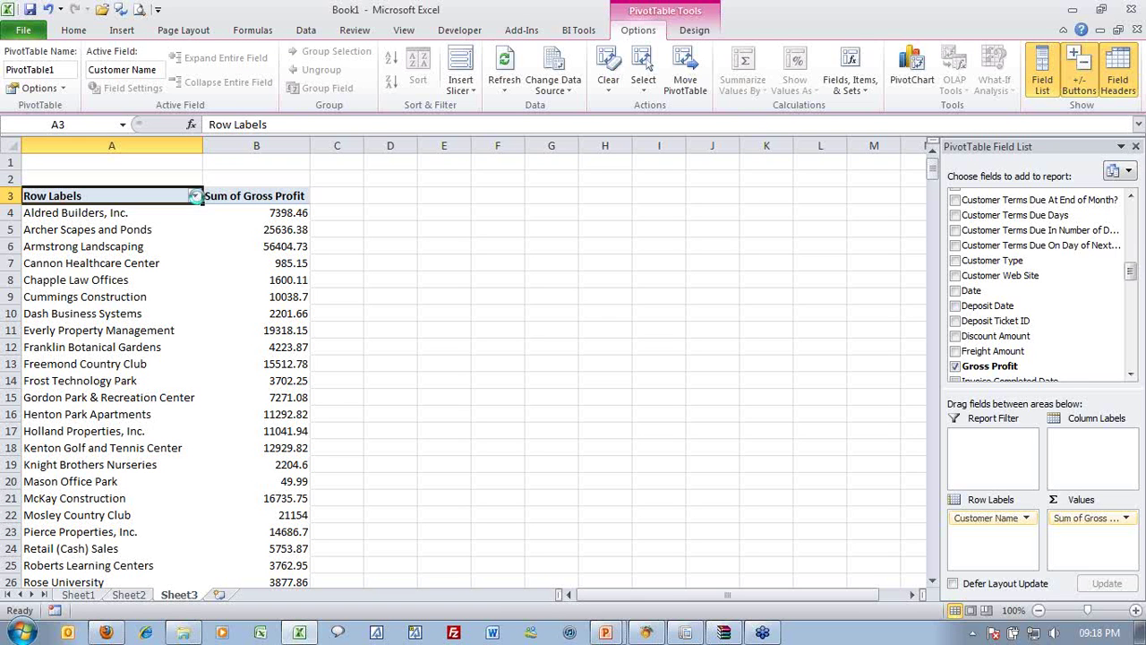
# Step: Filter the customers to the top 10 items by Sum of Gross Profit
pyautogui.click(194, 195)
pyautogui.moveTo(217, 313)
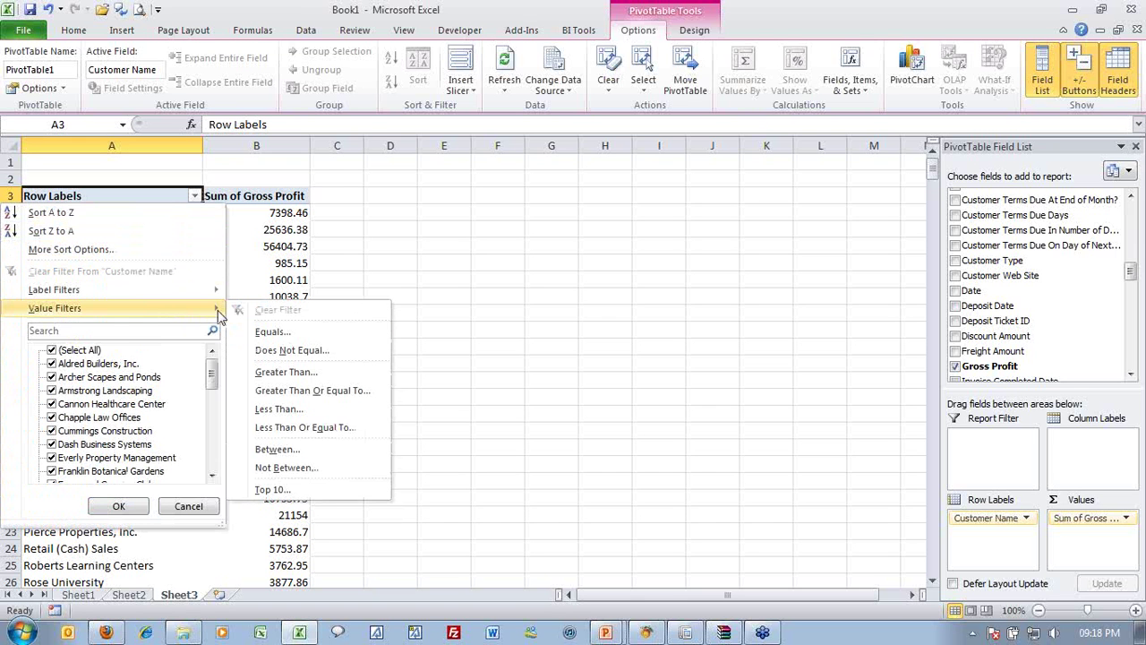
pyautogui.click(327, 492)
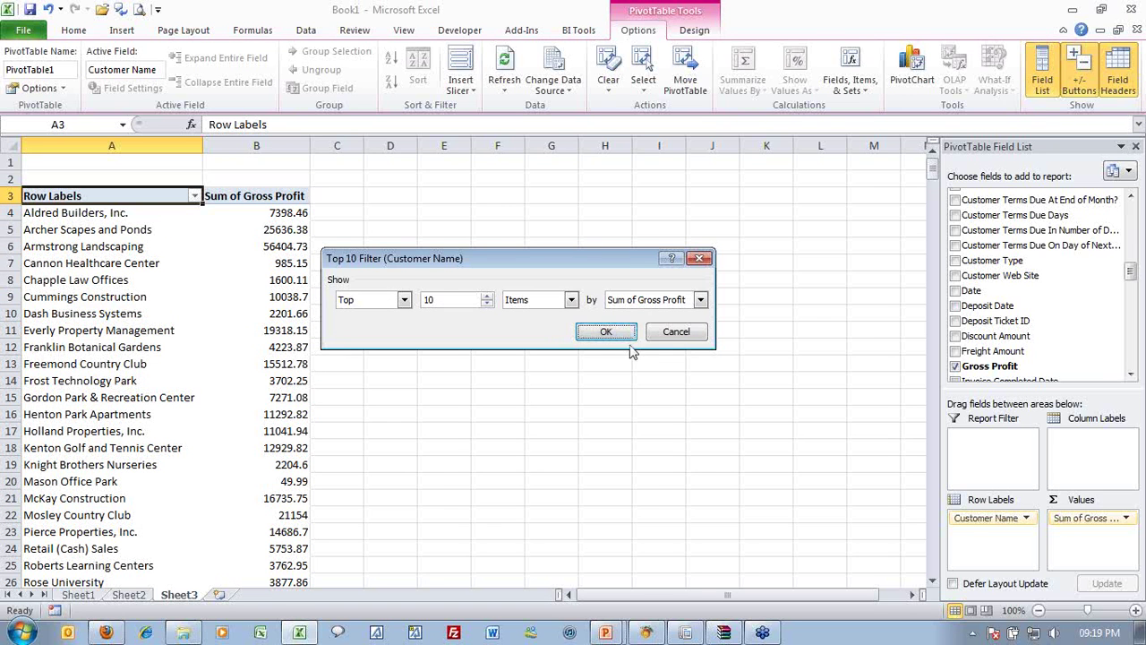
pyautogui.click(631, 335)
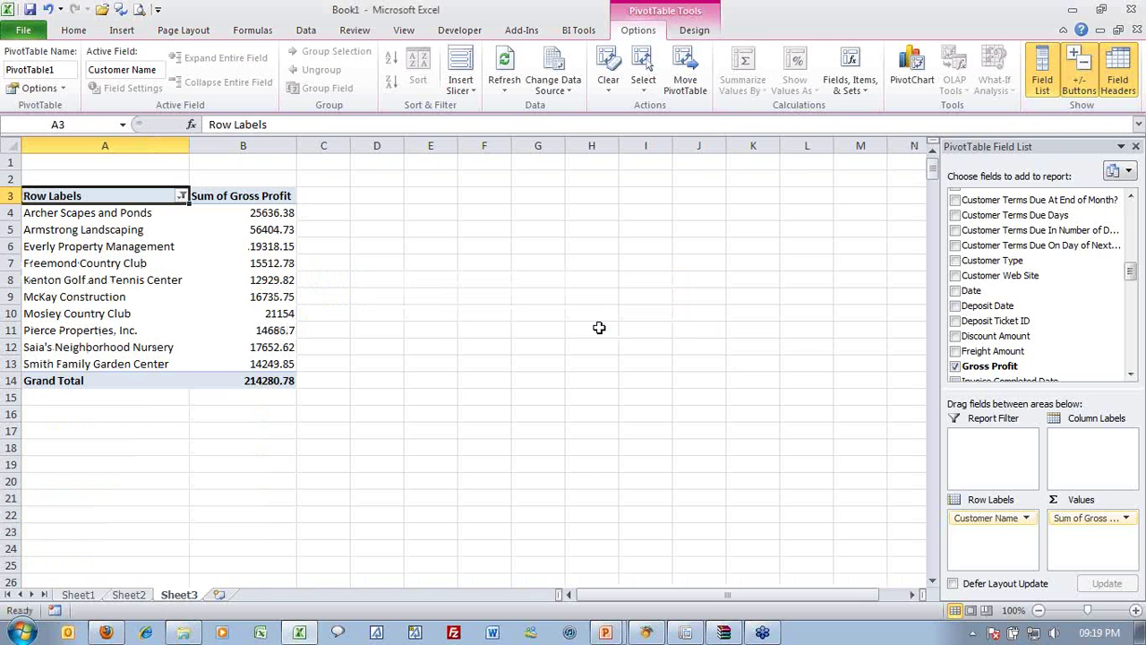
# Step: Insert a clustered column PivotChart of the filtered customers and move it clear of the PivotTable
pyautogui.moveTo(280, 273)
pyautogui.click(907, 77)
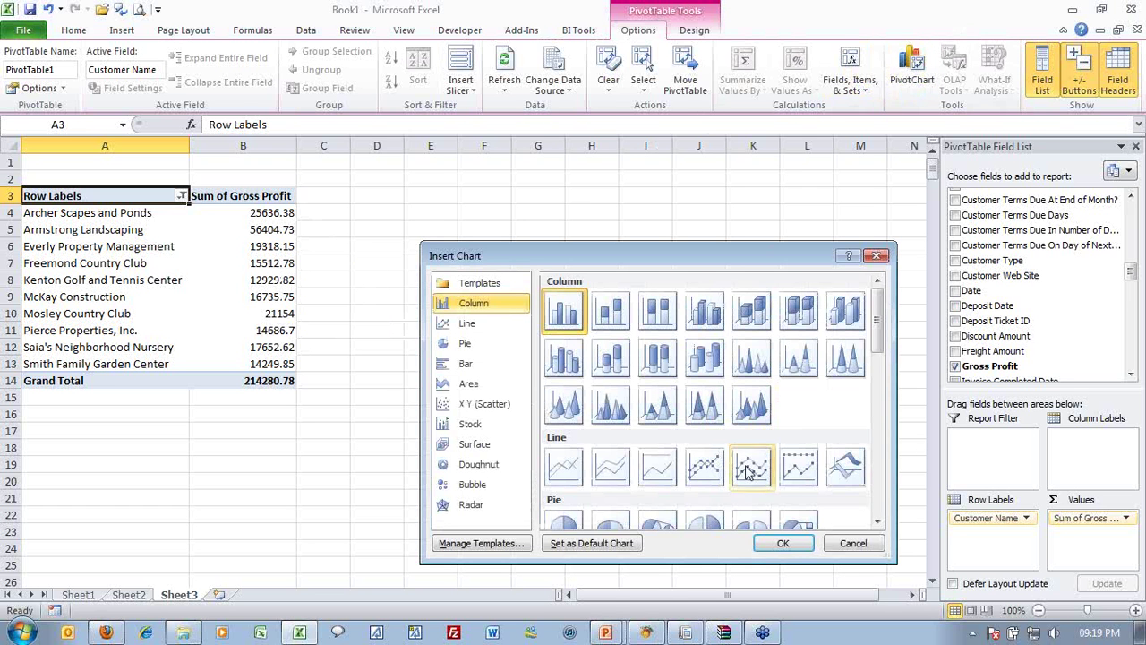
pyautogui.click(773, 542)
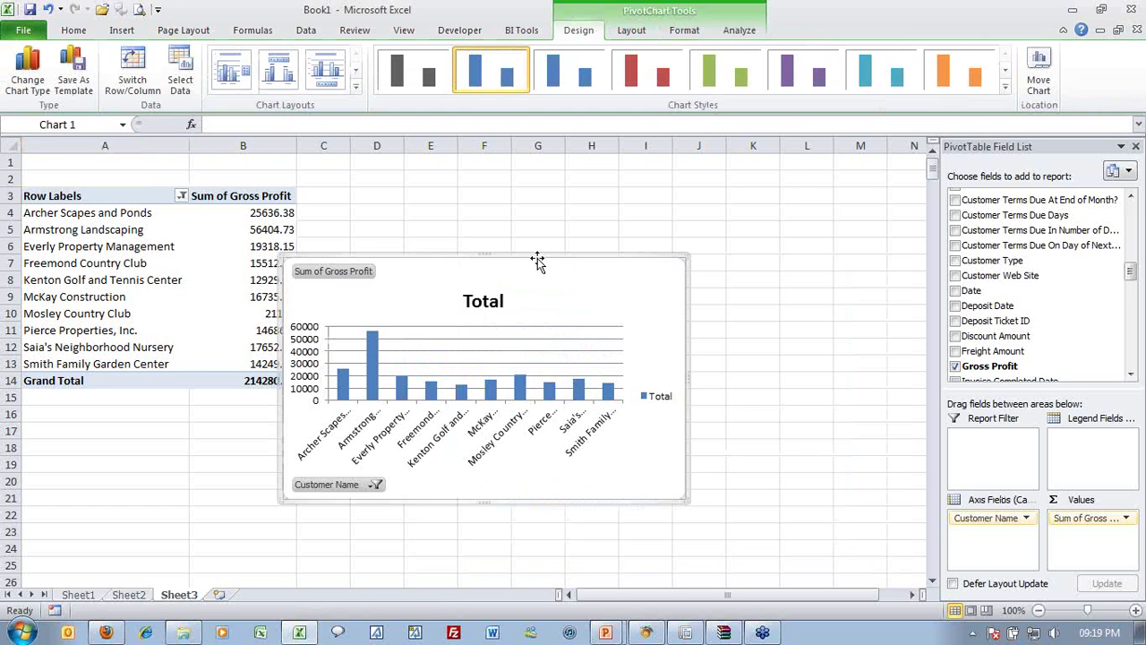
pyautogui.moveTo(542, 291); pyautogui.dragTo(718, 189)
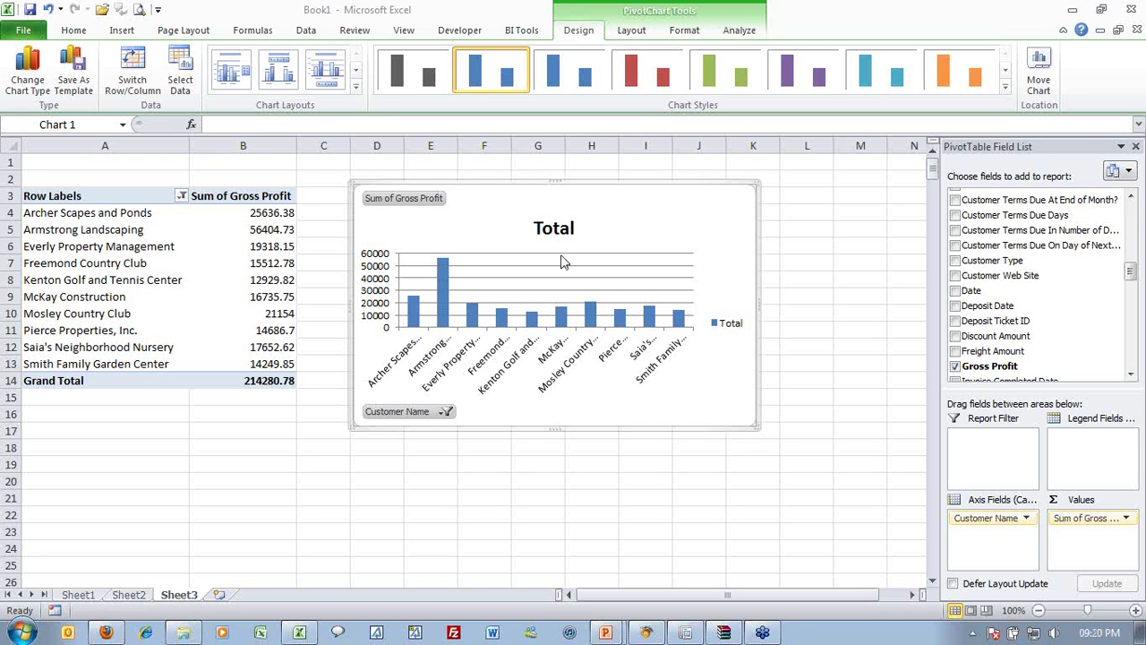
# Step: Apply the chart style with green columns on a black background to the PivotChart and enlarge the chart slightly
pyautogui.doubleClick(651, 209)
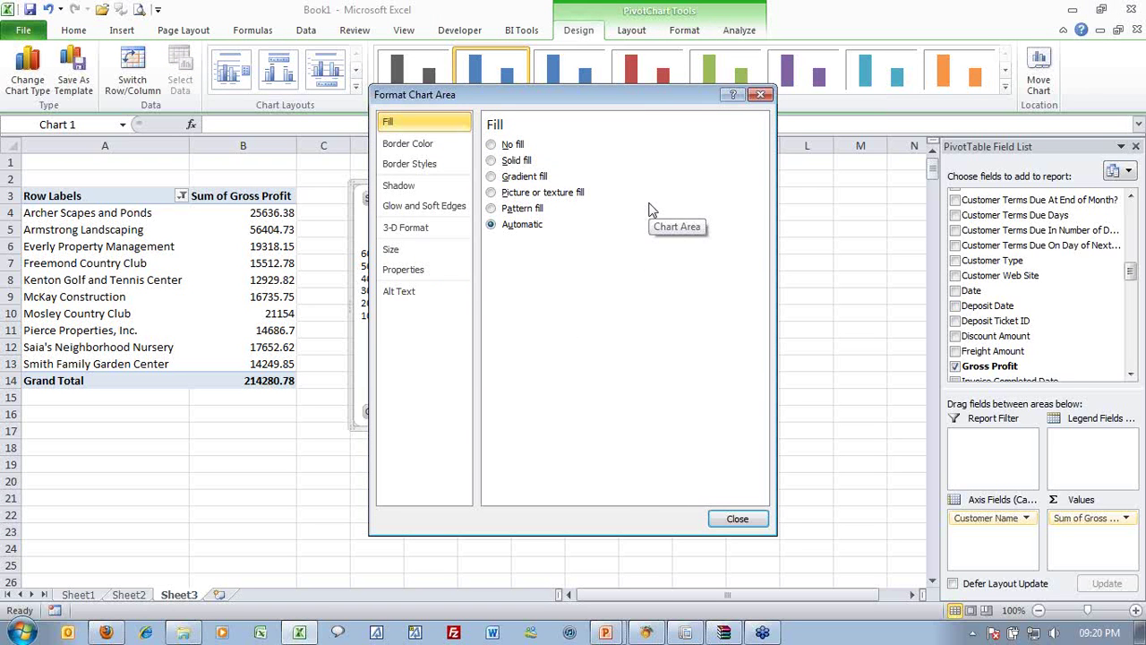
pyautogui.click(761, 94)
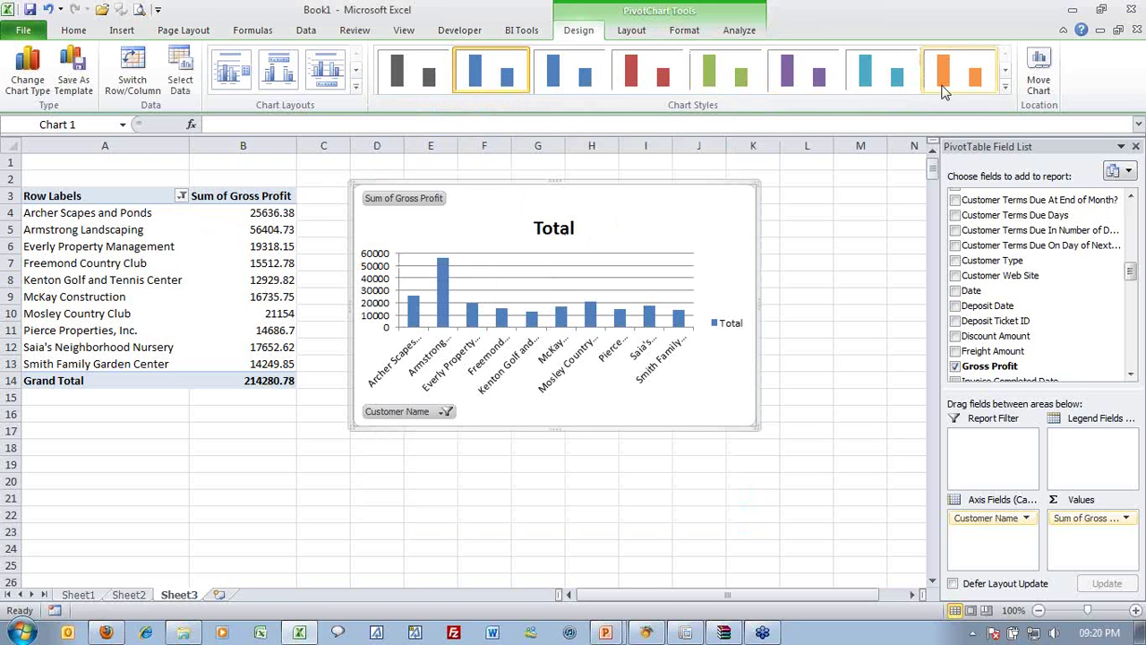
pyautogui.click(1004, 87)
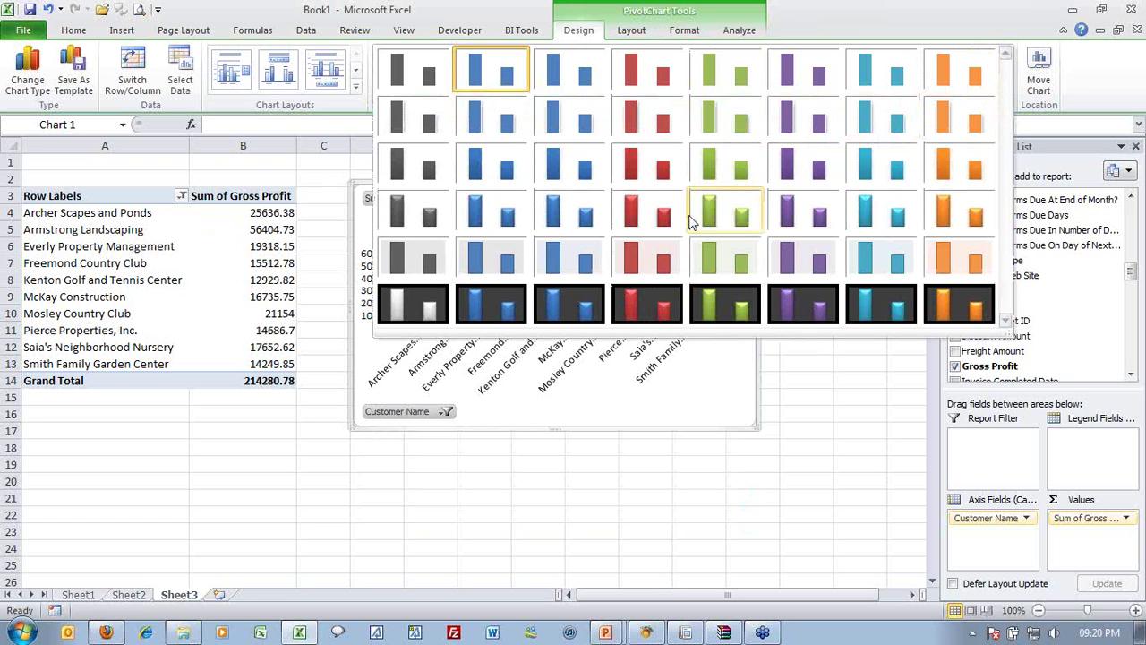
pyautogui.click(710, 305)
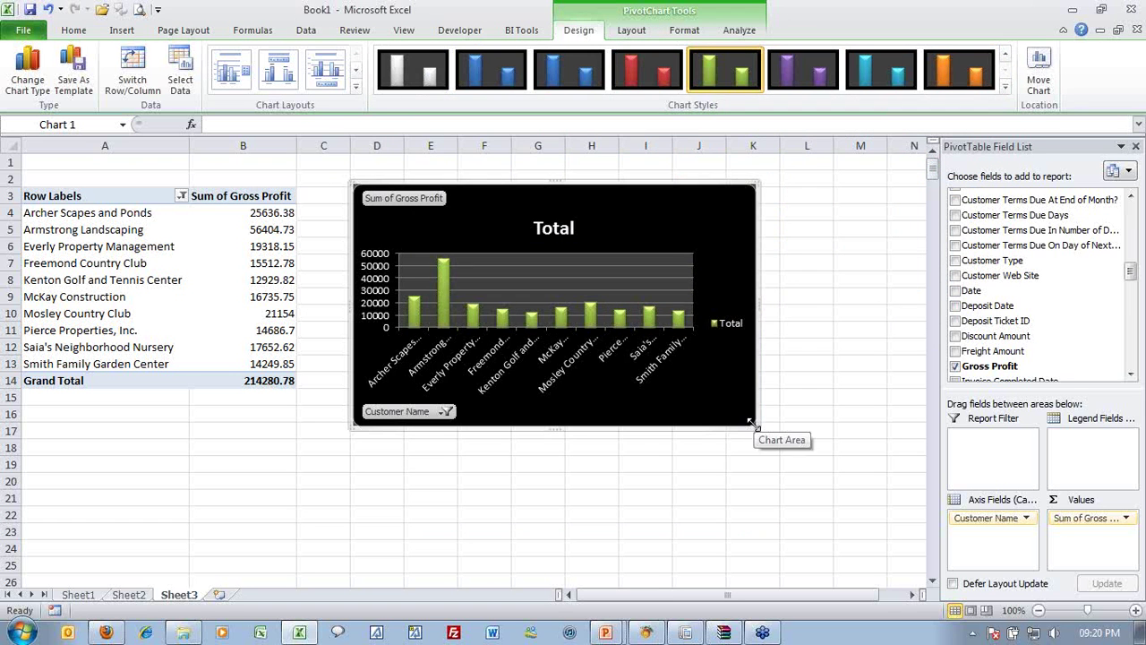
pyautogui.moveTo(757, 428); pyautogui.dragTo(798, 469)
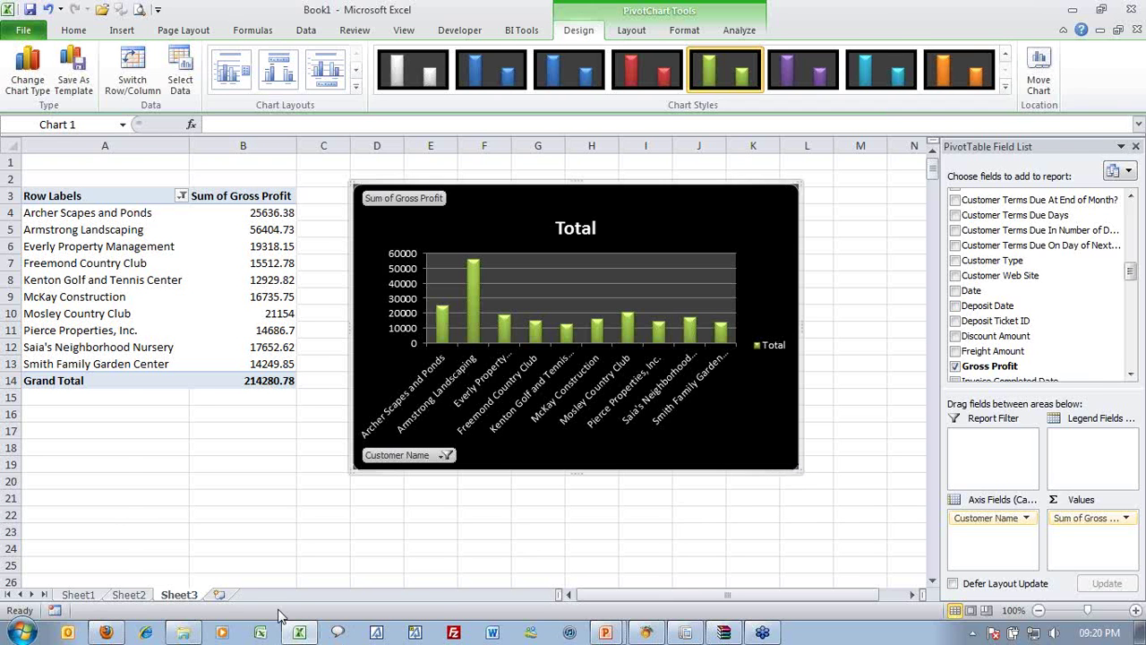
# Step: Add a new worksheet after Sheet3 and hide its gridlines
pyautogui.click(220, 595)
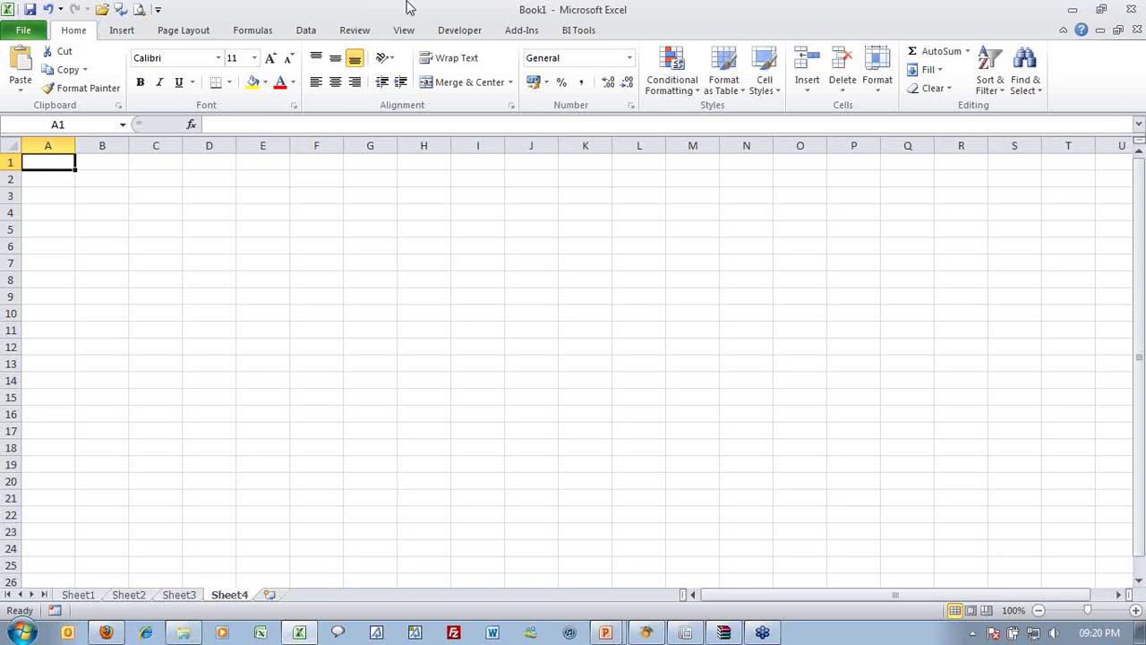
pyautogui.click(404, 32)
pyautogui.click(251, 82)
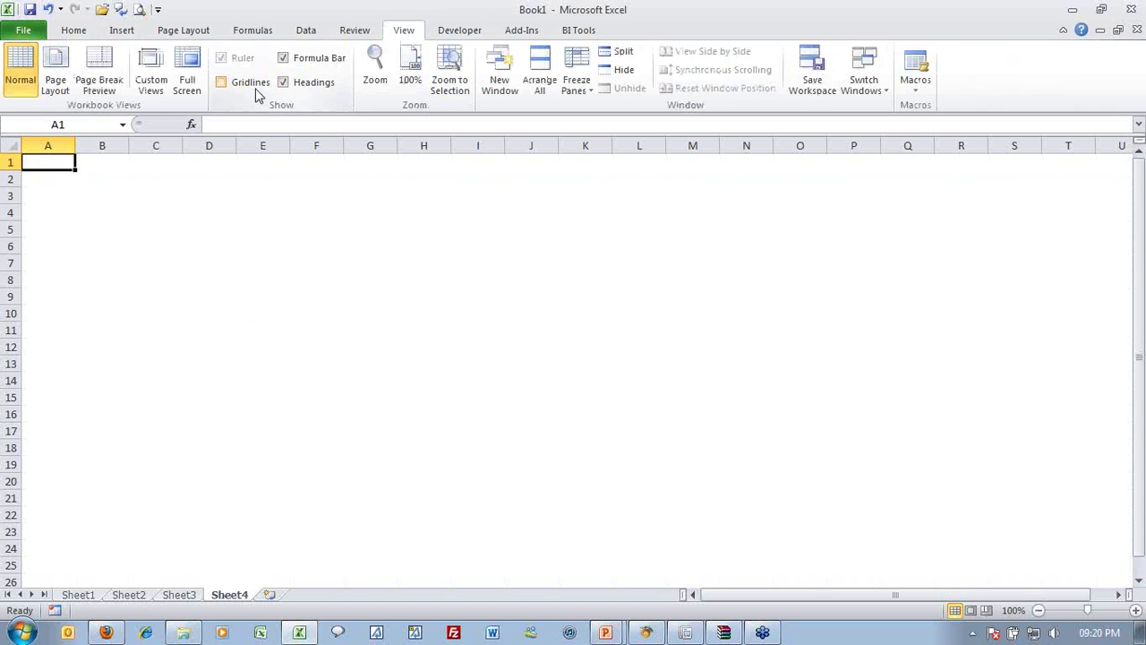
# Step: Fill all cells of Sheet4 with a light olive green theme color
pyautogui.click(12, 143)
pyautogui.click(73, 30)
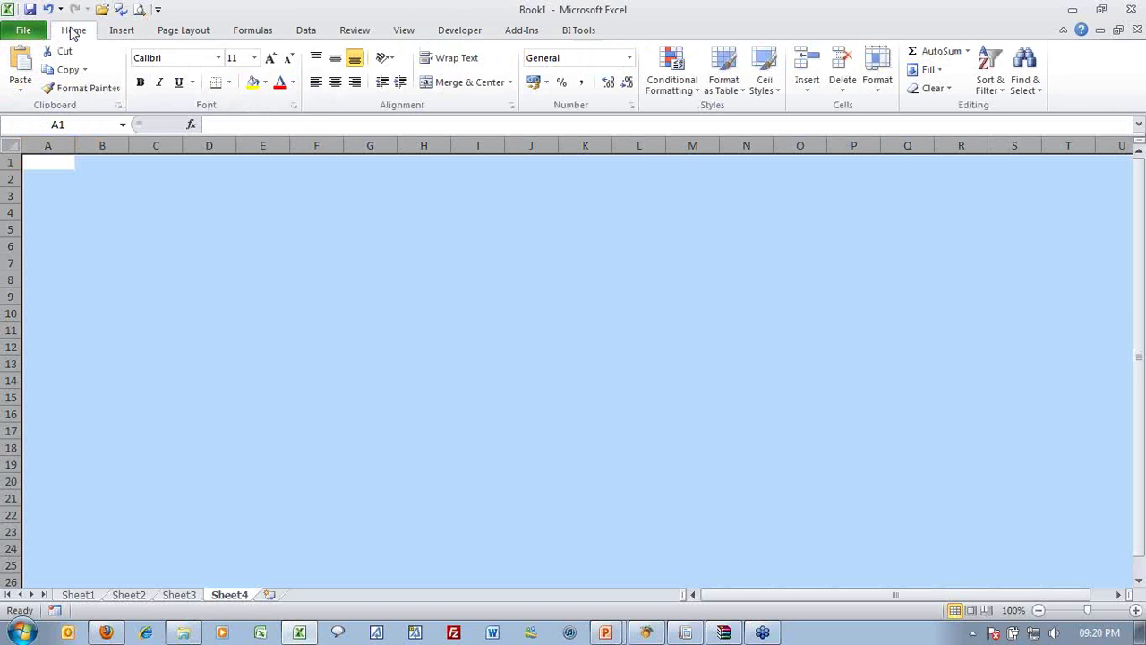
pyautogui.click(266, 82)
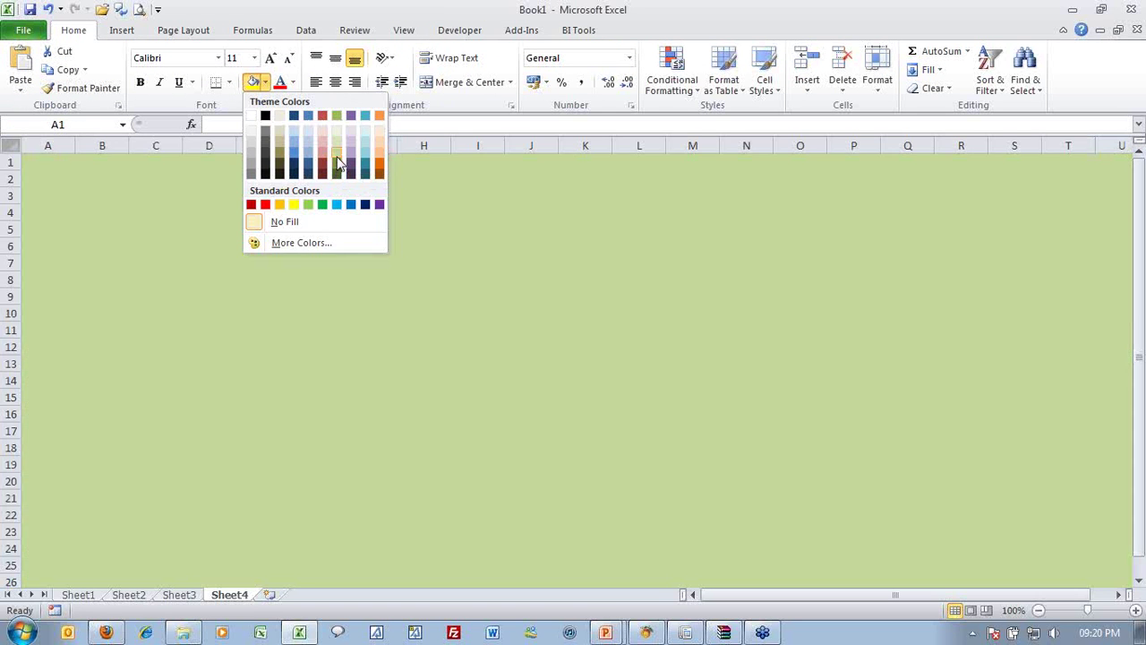
pyautogui.click(337, 154)
pyautogui.click(303, 219)
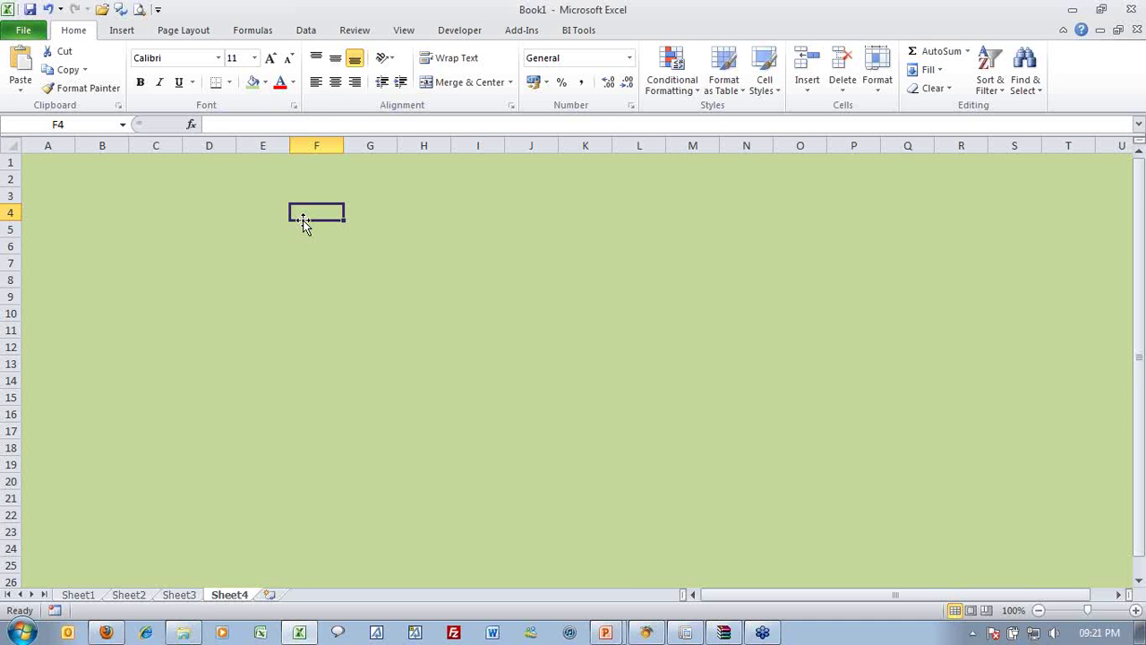
# Step: Cut the customer PivotChart from Sheet3, paste it into Sheet4 near cell A1, and close the PivotTable field list
pyautogui.click(188, 595)
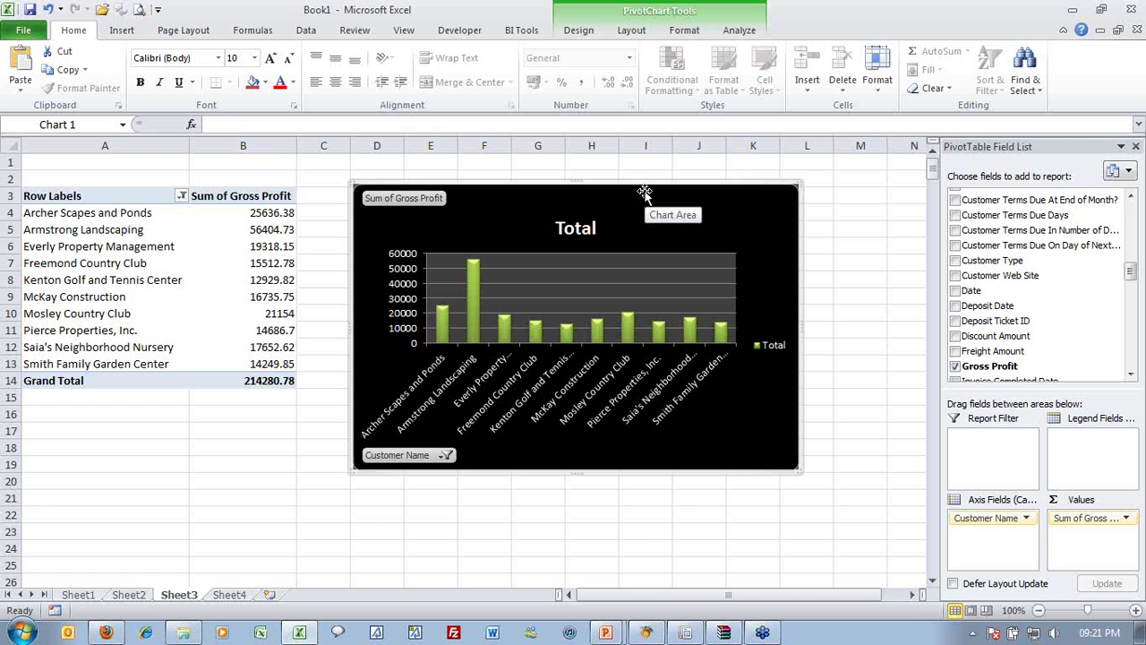
pyautogui.rightClick(645, 193)
pyautogui.click(450, 493)
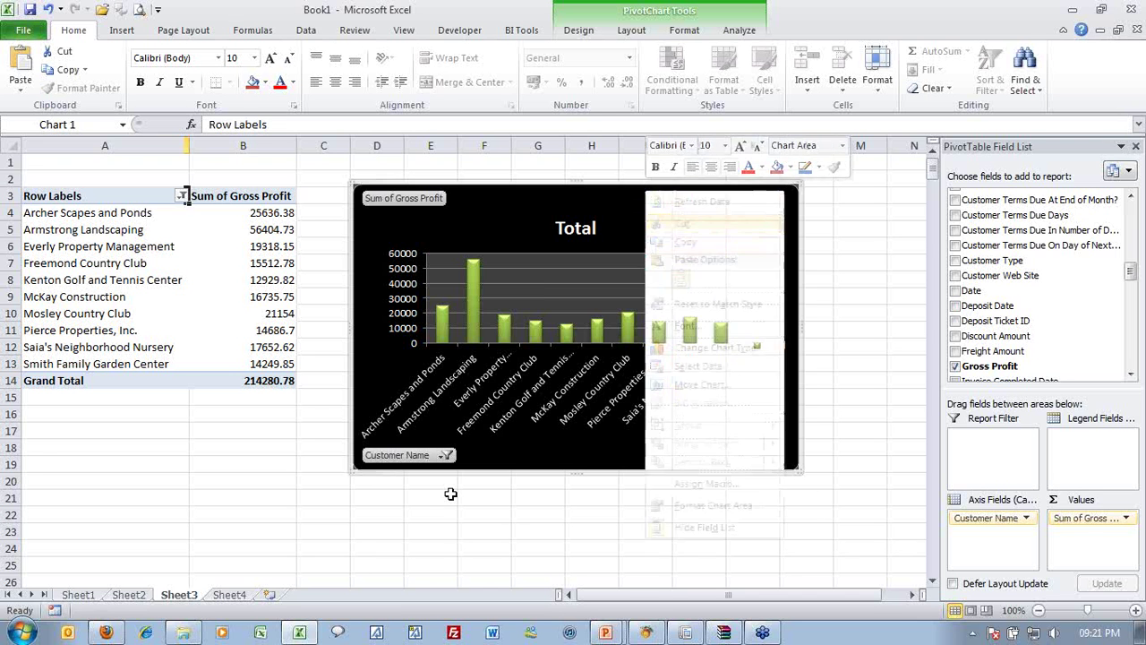
pyautogui.click(235, 595)
pyautogui.hotkey('ctrl', 'v')
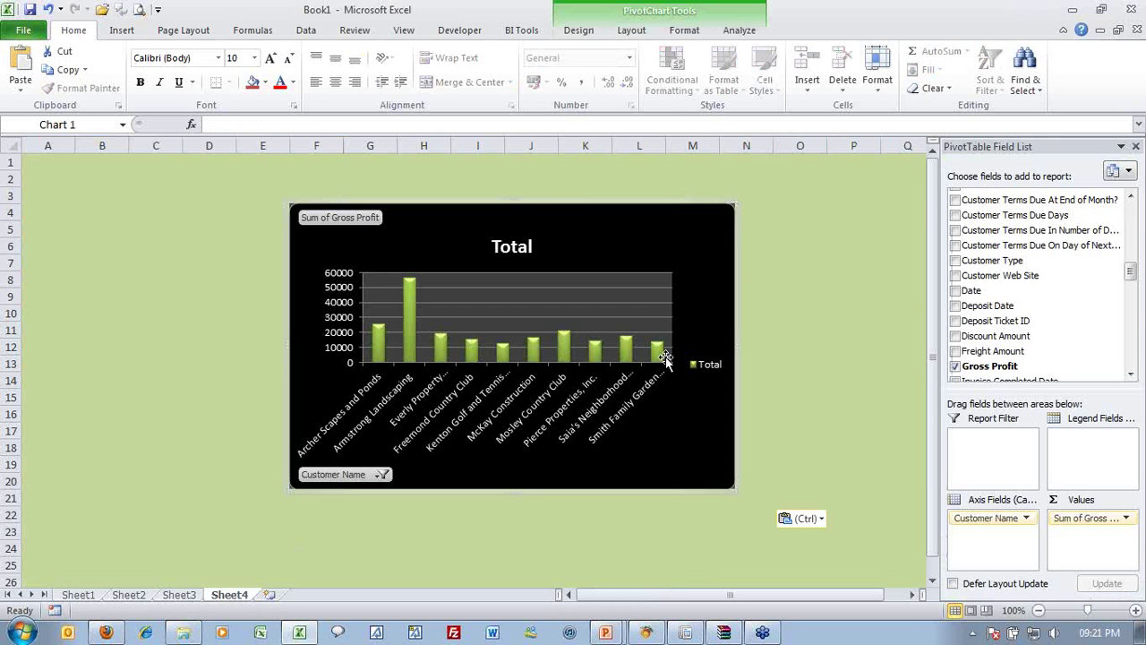
pyautogui.moveTo(675, 236); pyautogui.dragTo(418, 189)
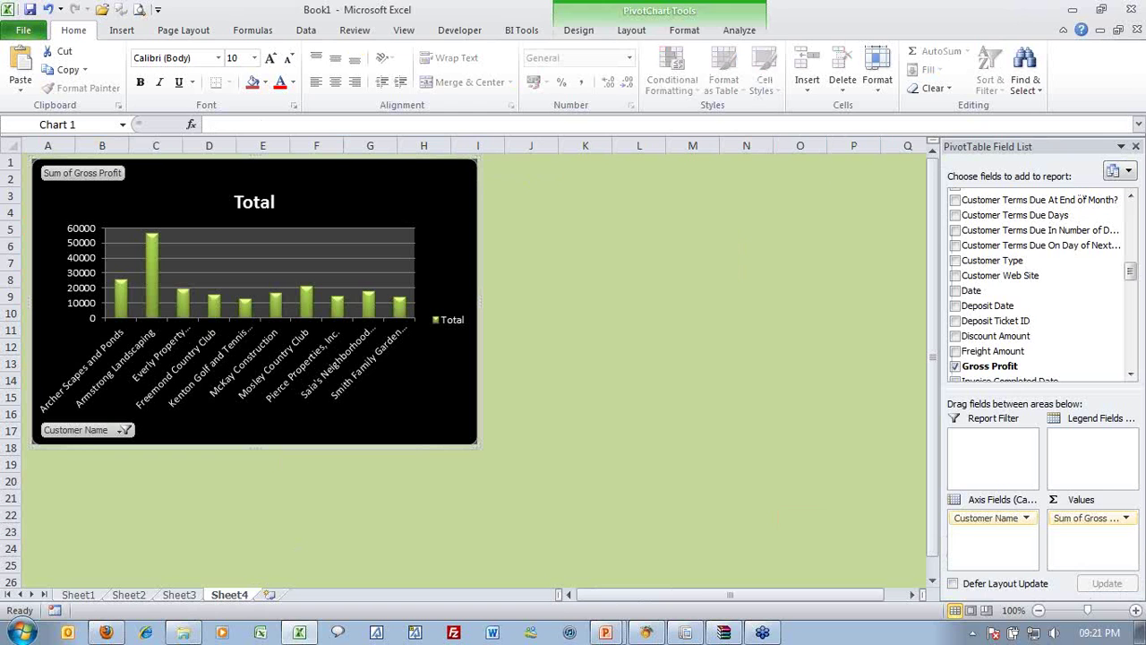
pyautogui.click(1135, 146)
# Step: Change the chart title on Sheet4 to "Top 10 By GP Amount"
pyautogui.click(254, 201)
pyautogui.doubleClick(254, 201)
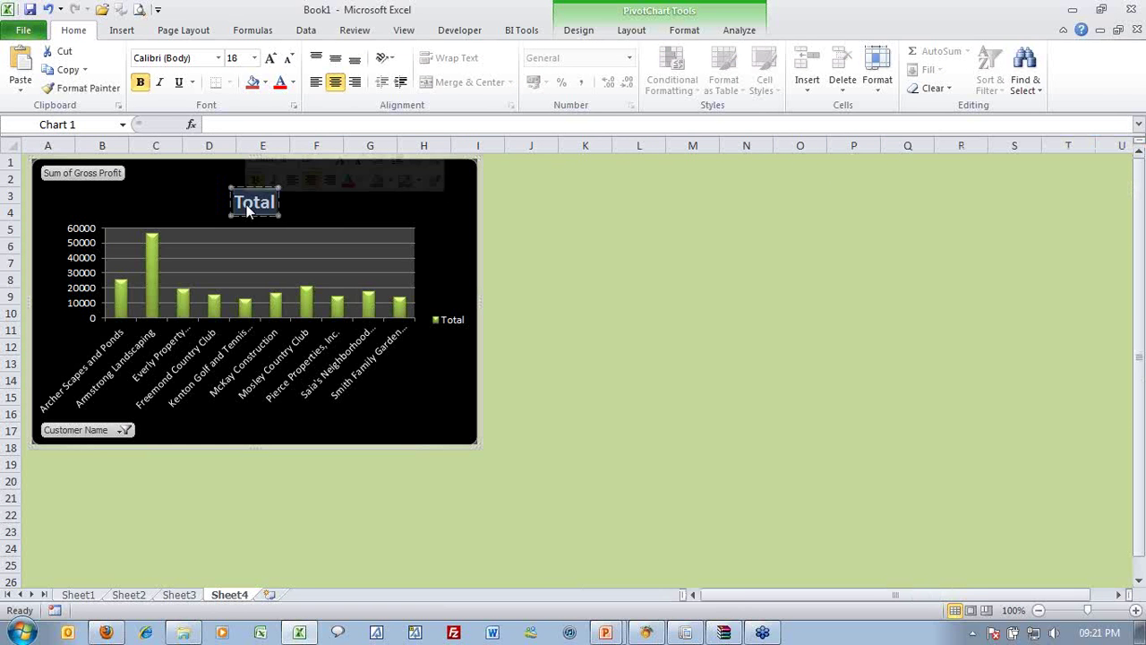
pyautogui.write('To')
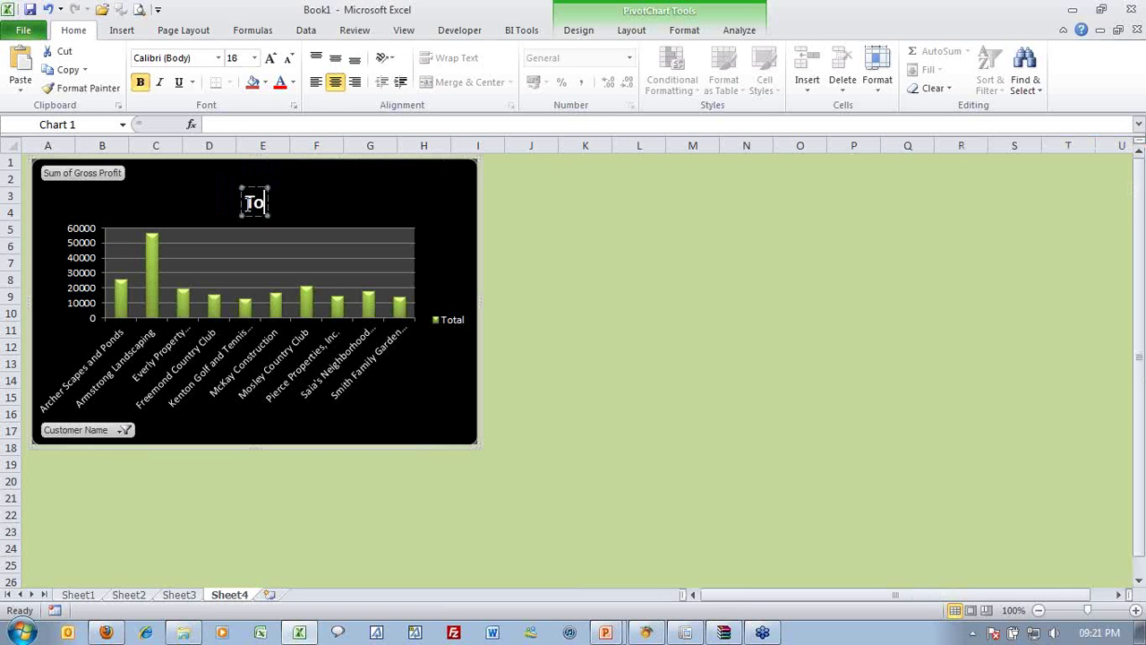
pyautogui.write('p 10 By GP')
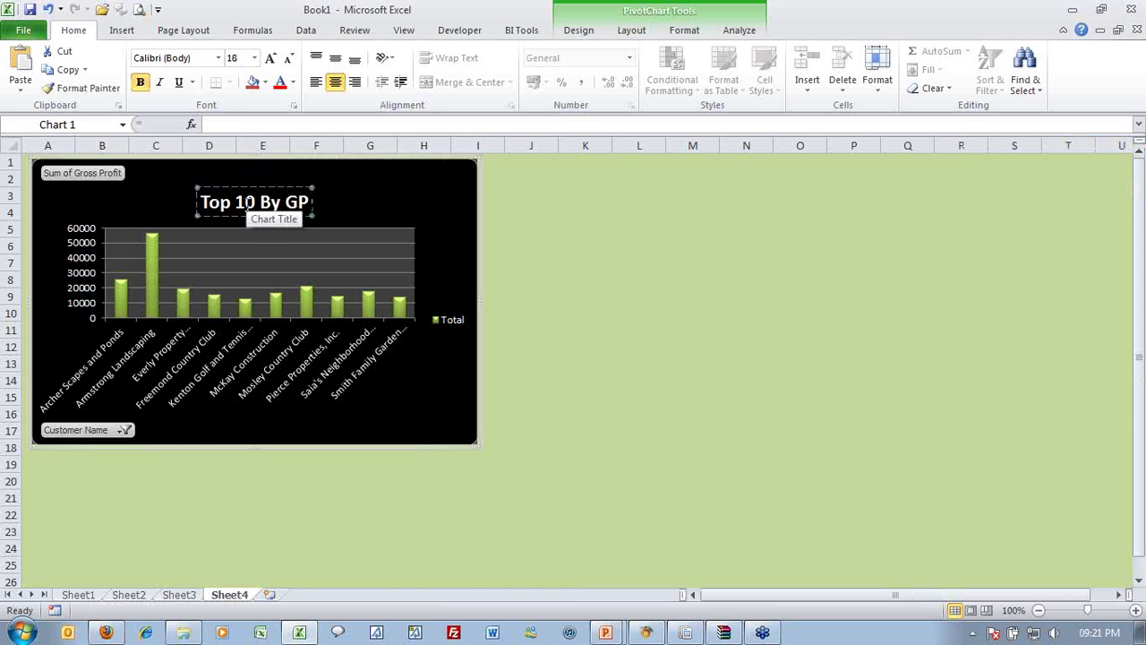
pyautogui.click(551, 262)
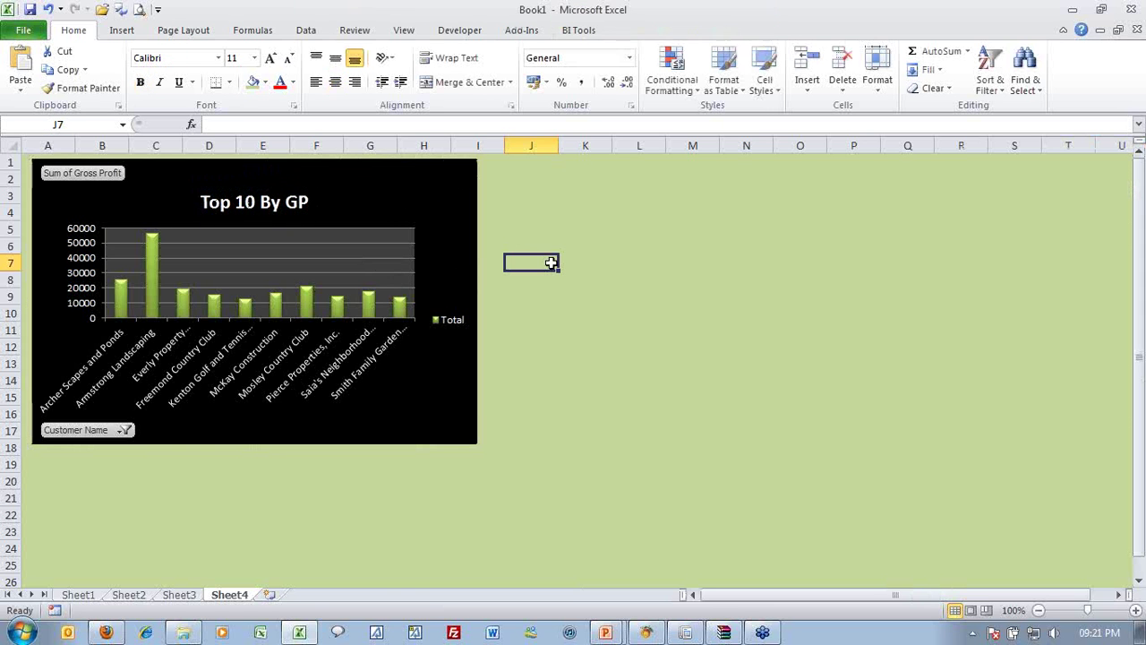
pyautogui.click(299, 202)
pyautogui.press('End')
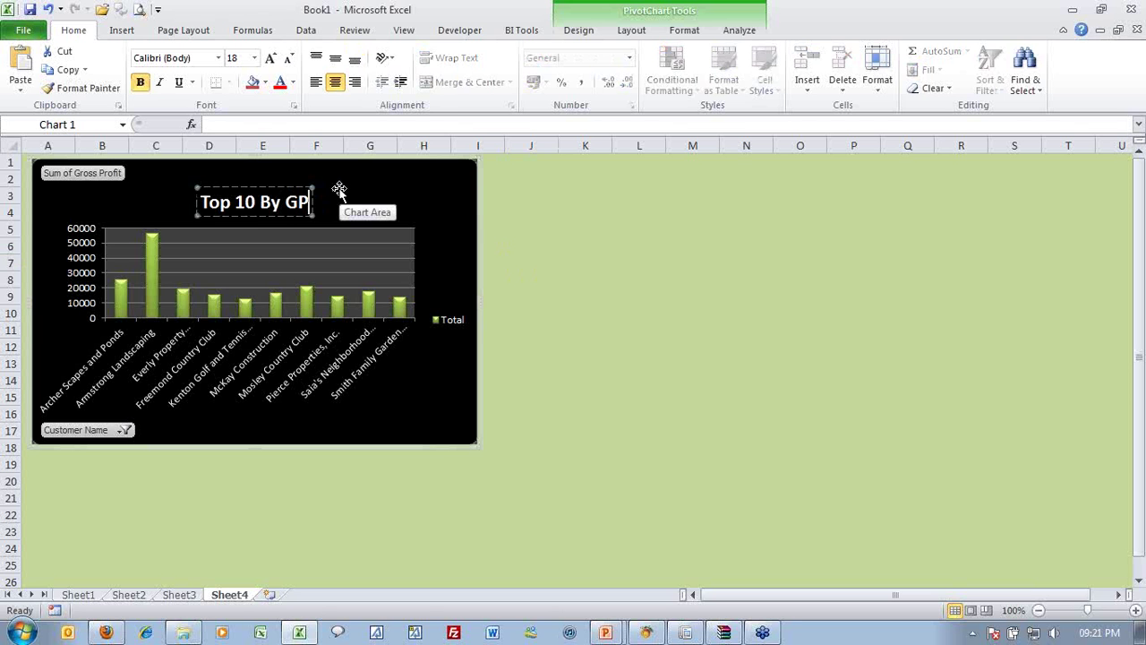
pyautogui.write('Amount')
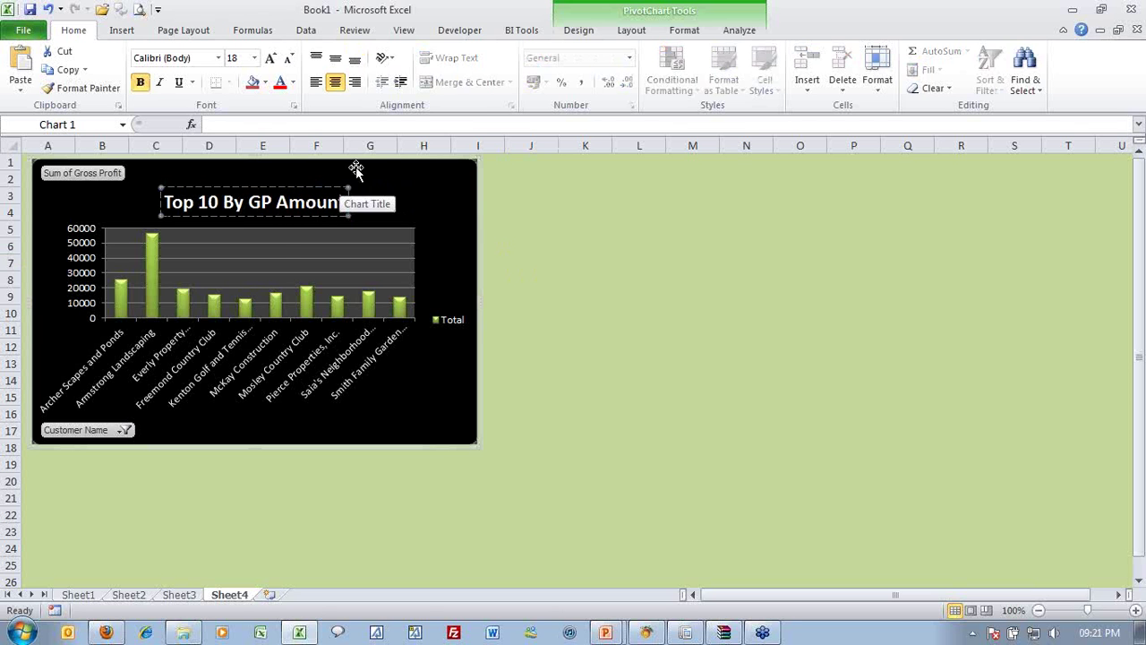
pyautogui.click(555, 260)
# Step: Hide all field buttons on the "Top 10 By GP Amount" chart
pyautogui.rightClick(90, 176)
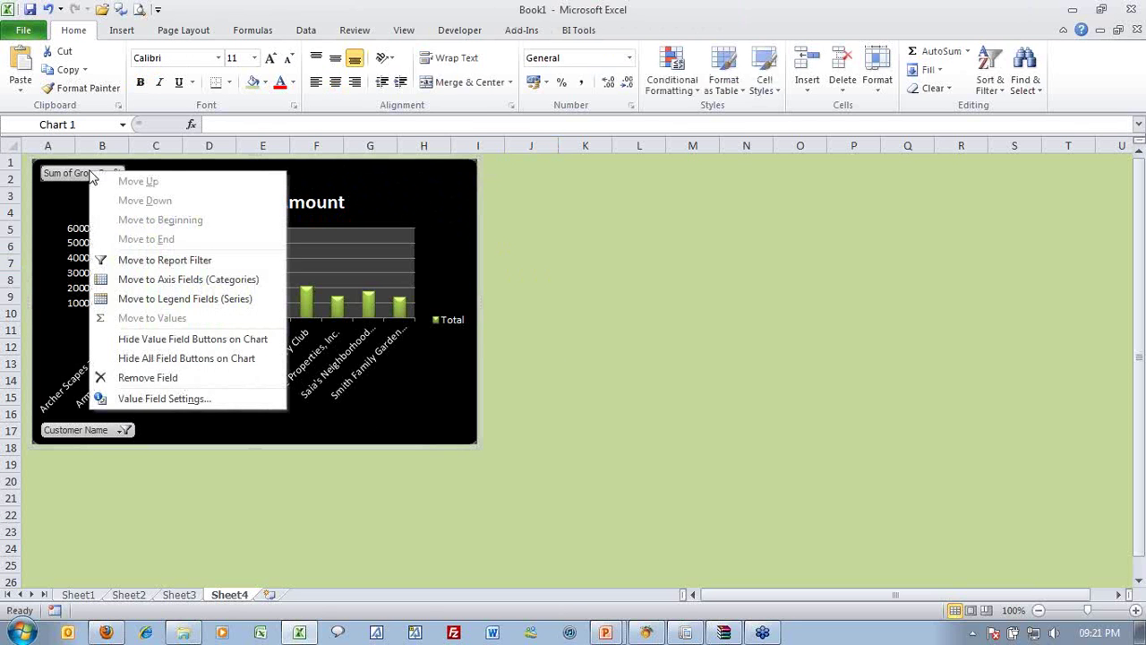
pyautogui.click(197, 363)
pyautogui.click(578, 362)
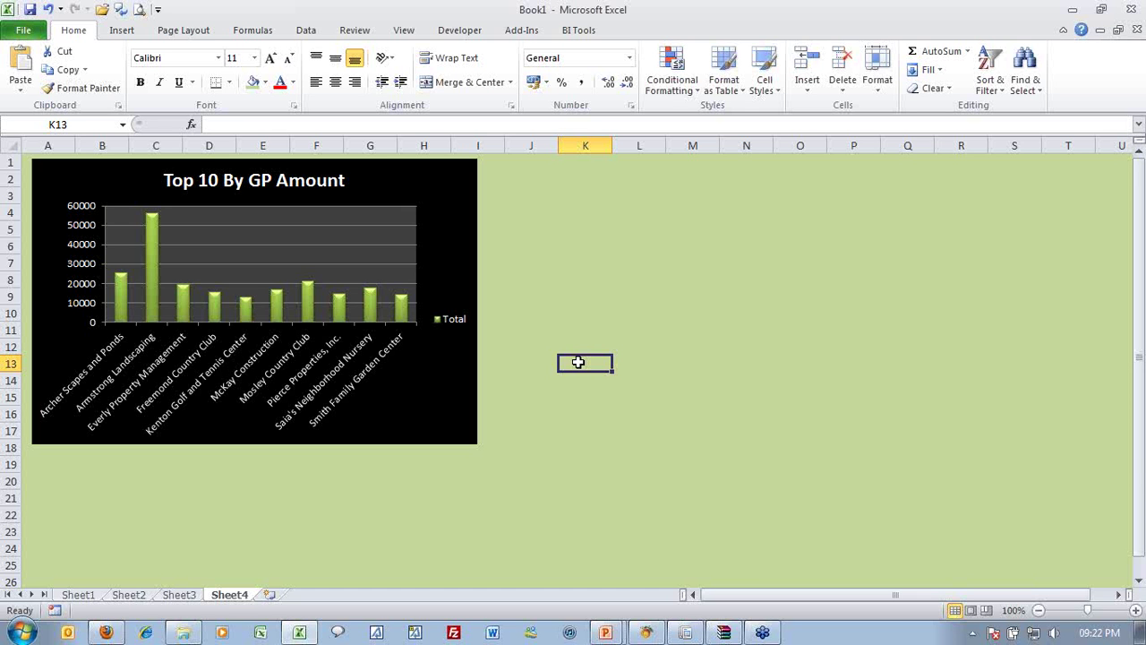
# Step: Copy the customer PivotTable in columns A:B of Sheet3 to columns D:E
pyautogui.click(179, 594)
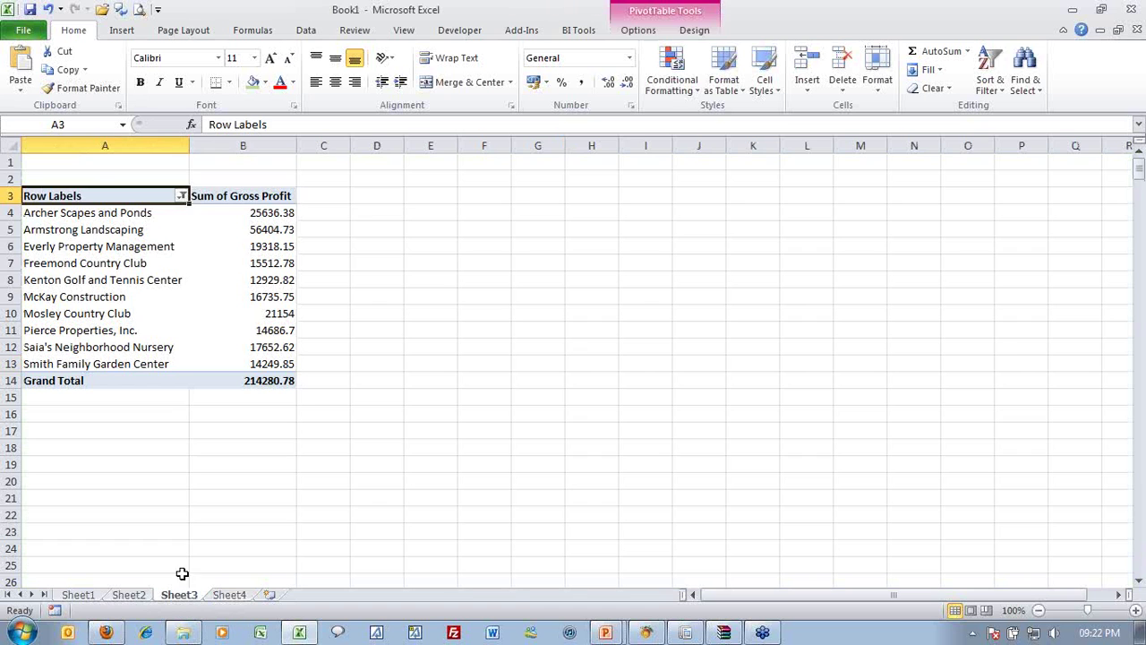
pyautogui.moveTo(104, 145); pyautogui.dragTo(257, 146)
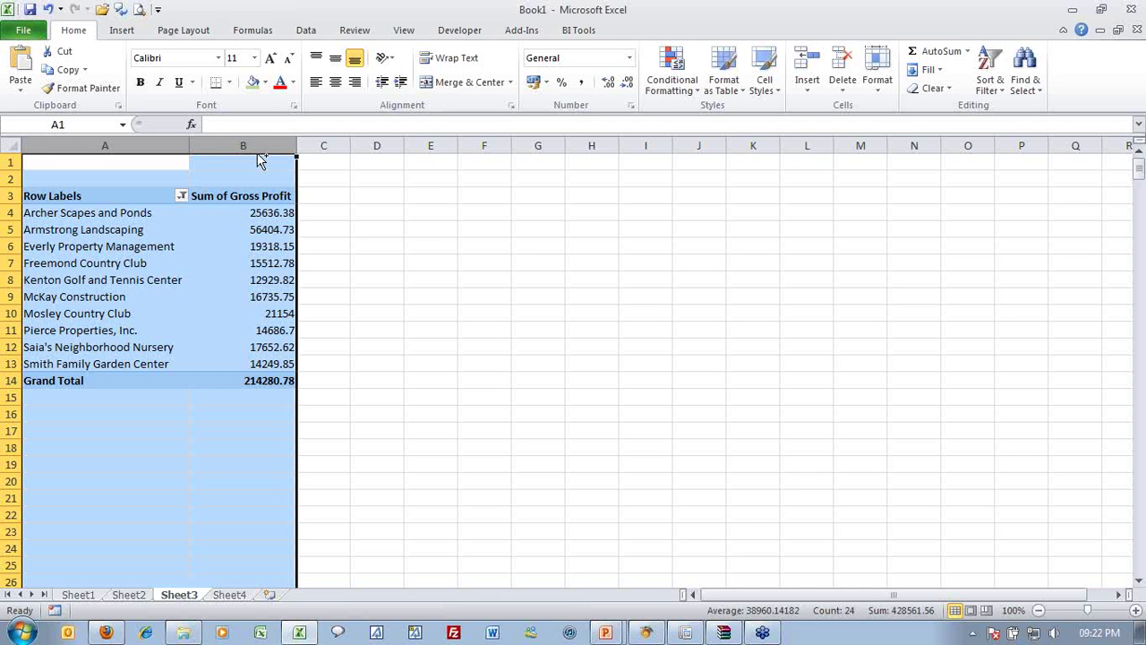
pyautogui.hotkey('ctrl', 'c')
pyautogui.moveTo(374, 146); pyautogui.dragTo(413, 150)
pyautogui.hotkey('ctrl', 'v')
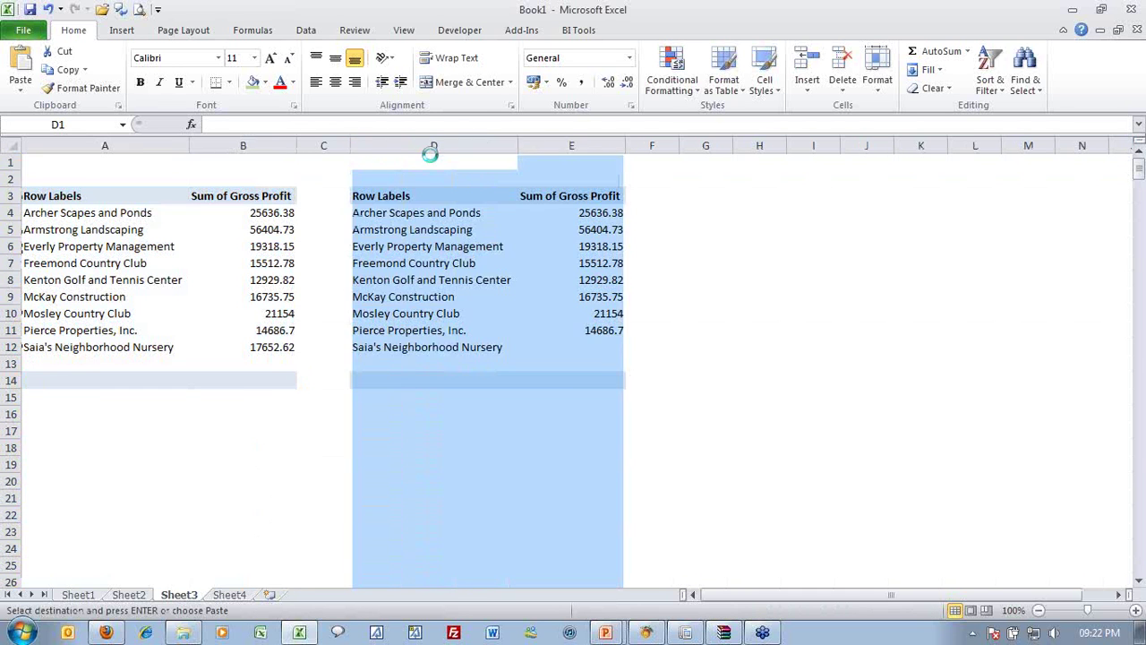
pyautogui.click(439, 265)
pyautogui.press('Escape')
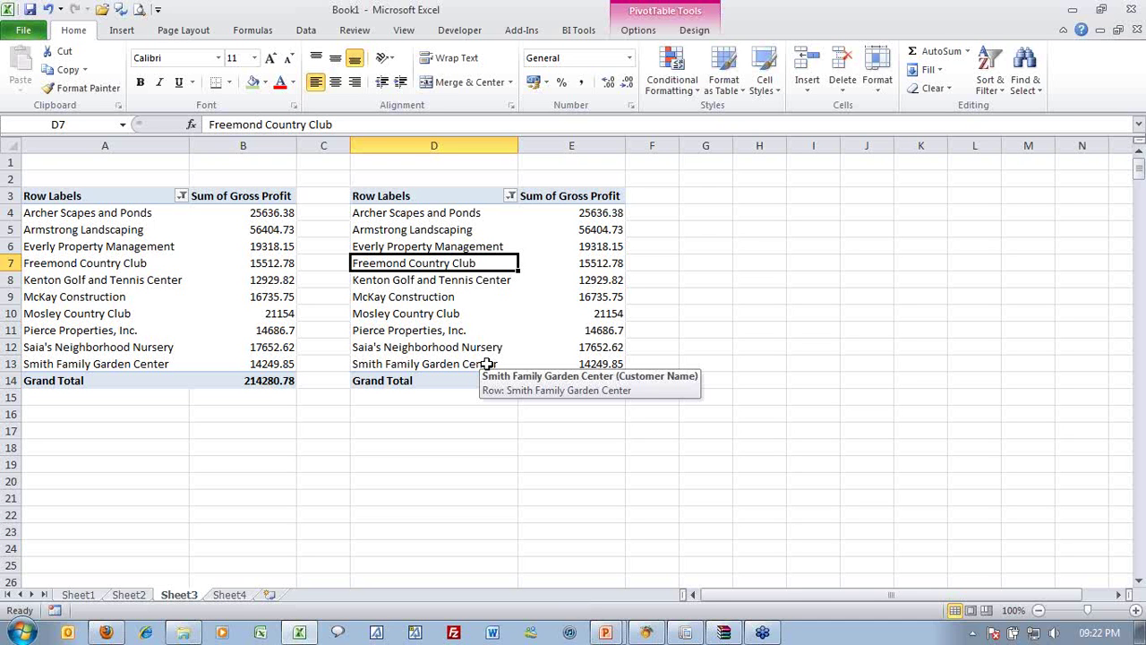
# Step: Replace Customer Name with Item Description as the row labels of the copied PivotTable
pyautogui.click(639, 30)
pyautogui.click(1042, 72)
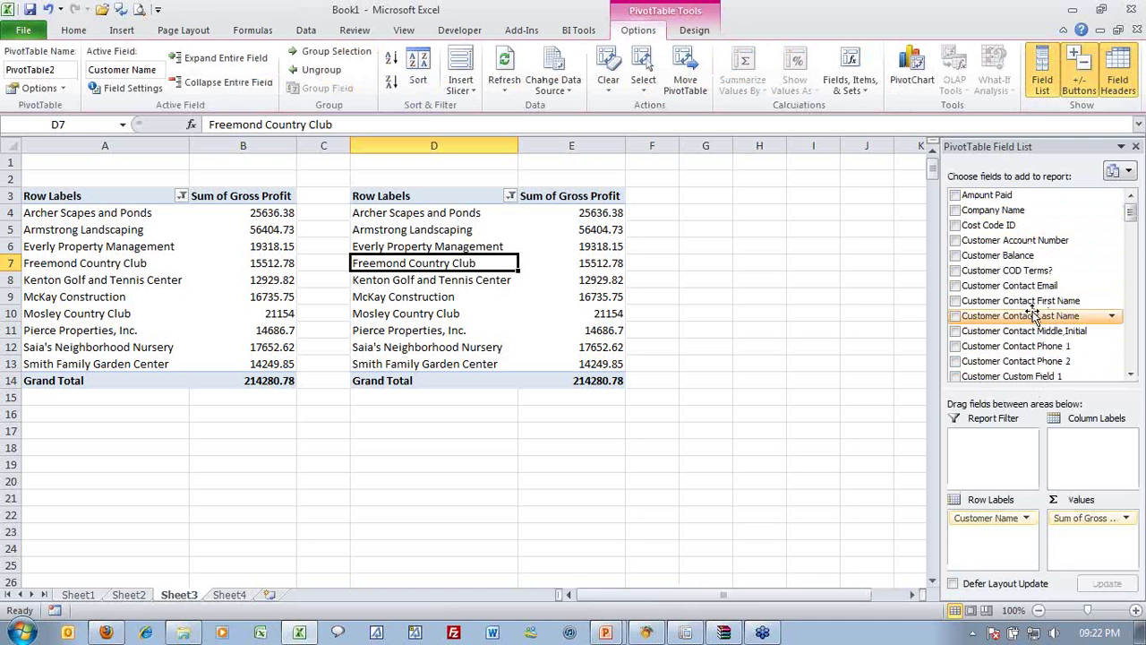
pyautogui.scroll(-2, 1046, 284)
pyautogui.scroll(2, 1046, 284)
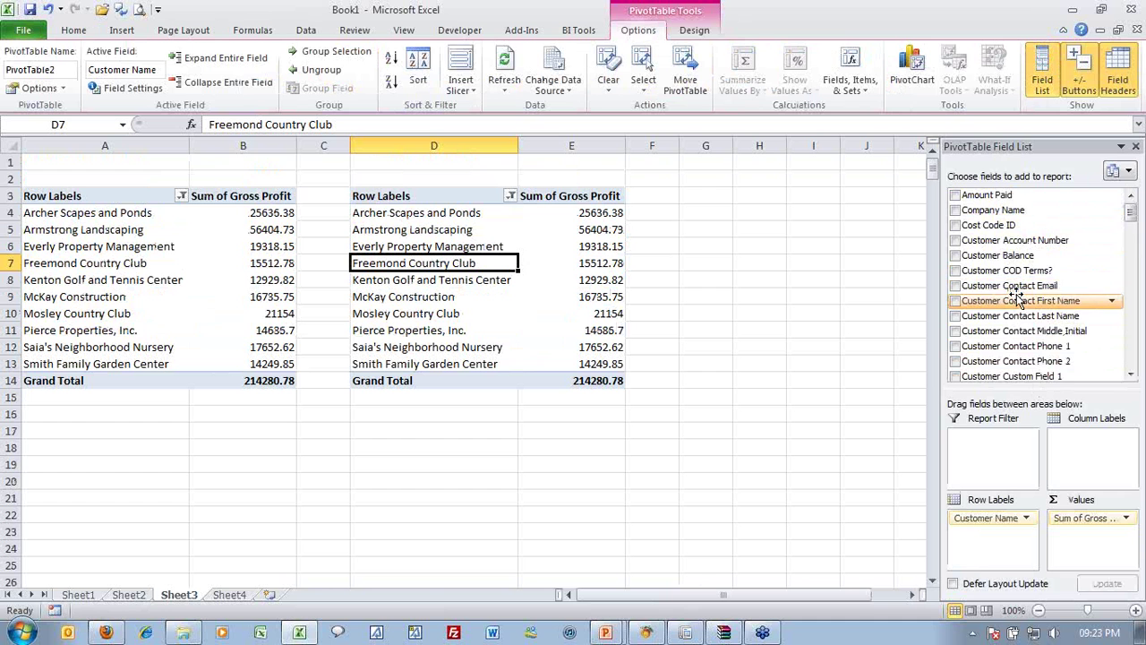
pyautogui.scroll(-8, 1018, 298)
pyautogui.scroll(-6, 1018, 298)
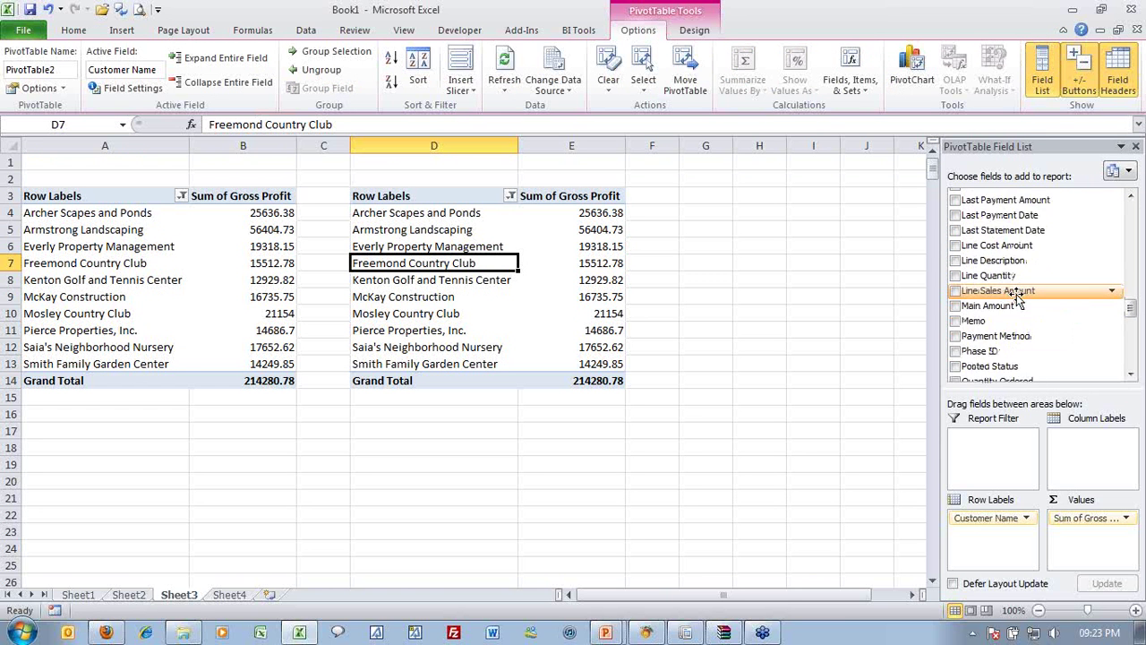
pyautogui.scroll(5, 1017, 298)
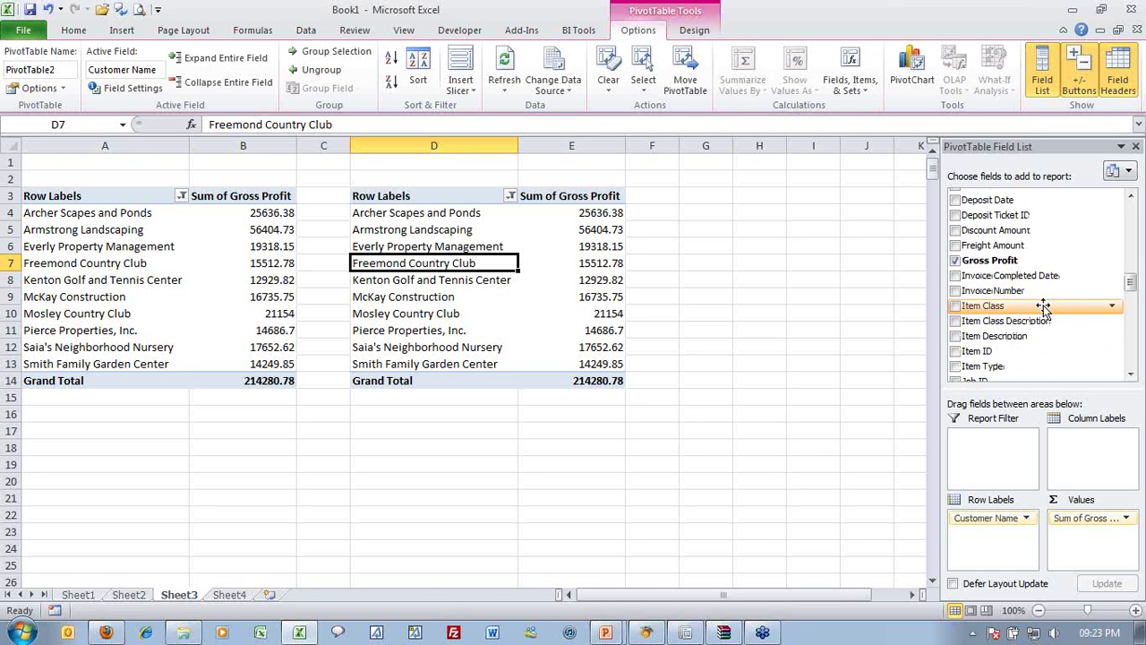
pyautogui.scroll(-1, 1018, 301)
pyautogui.moveTo(985, 520)
pyautogui.mouseDown()
pyautogui.moveTo(985, 327)
pyautogui.moveTo(1000, 445)
pyautogui.moveTo(984, 519)
pyautogui.mouseUp()
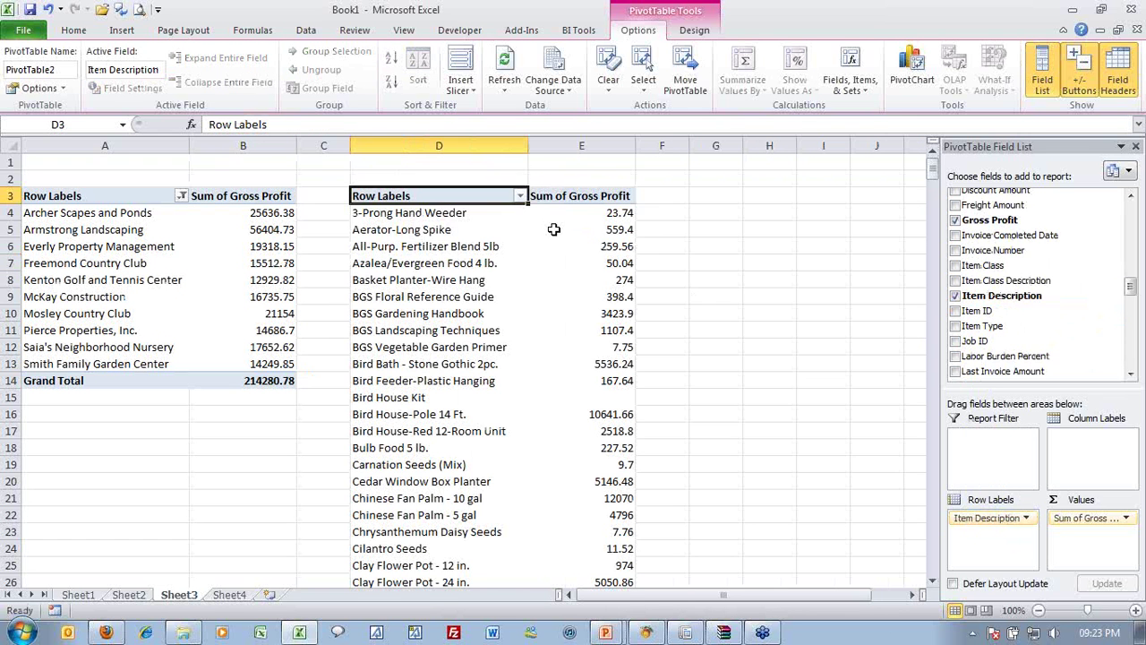
# Step: Apply a Top 10 value filter on gross profit to the item descriptions in the second PivotTable
pyautogui.click(519, 195)
pyautogui.moveTo(439, 310)
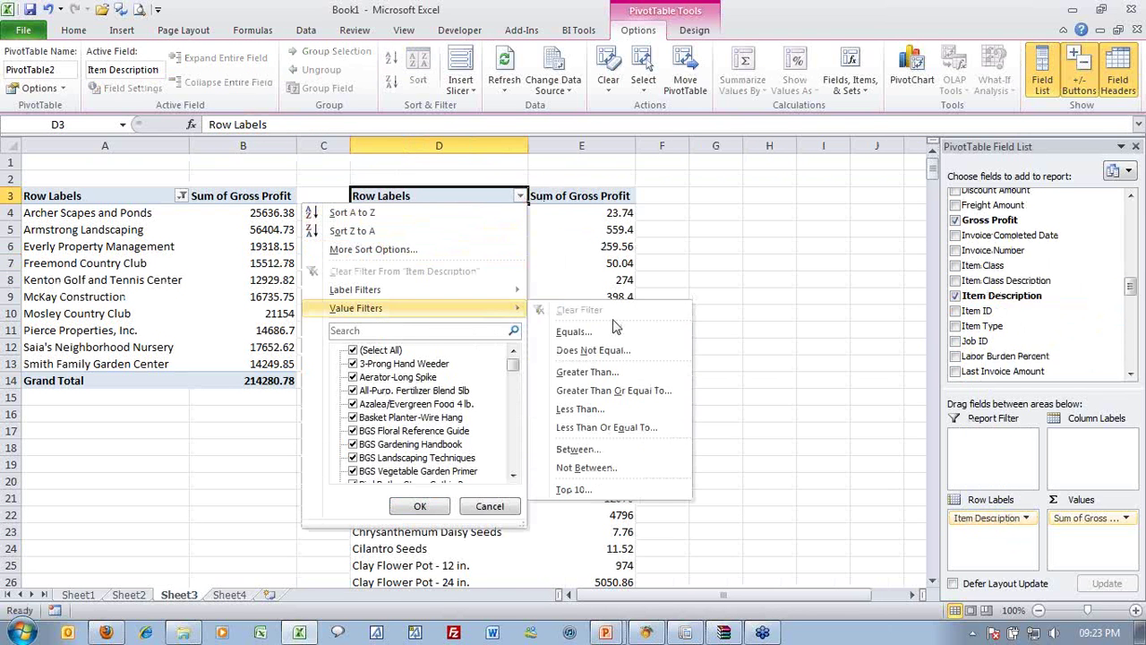
pyautogui.click(583, 489)
pyautogui.click(667, 333)
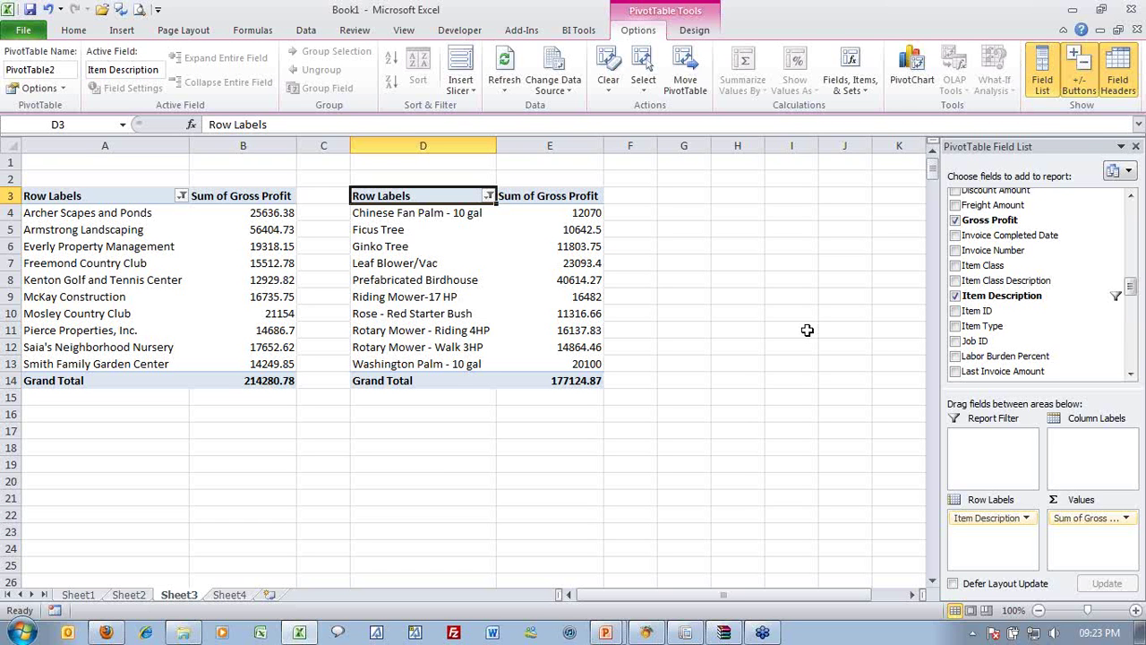
# Step: Insert an exploded 3-D pie PivotChart of the filtered items and move it beside the second PivotTable
pyautogui.click(909, 68)
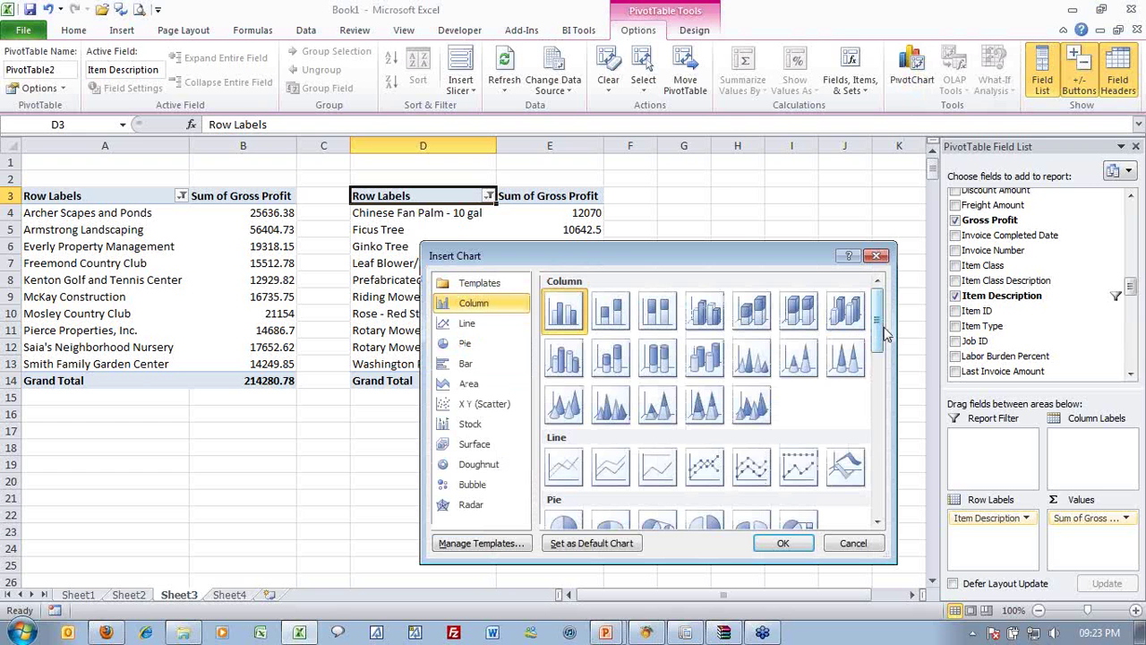
pyautogui.moveTo(878, 333); pyautogui.dragTo(878, 384)
pyautogui.click(751, 309)
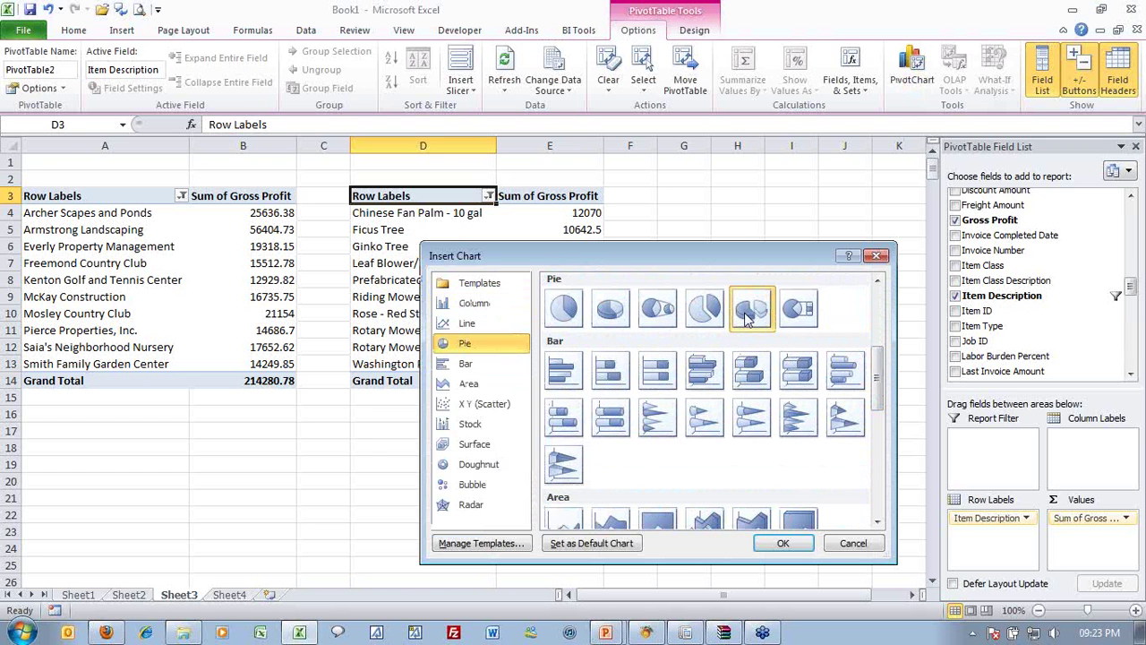
pyautogui.click(783, 543)
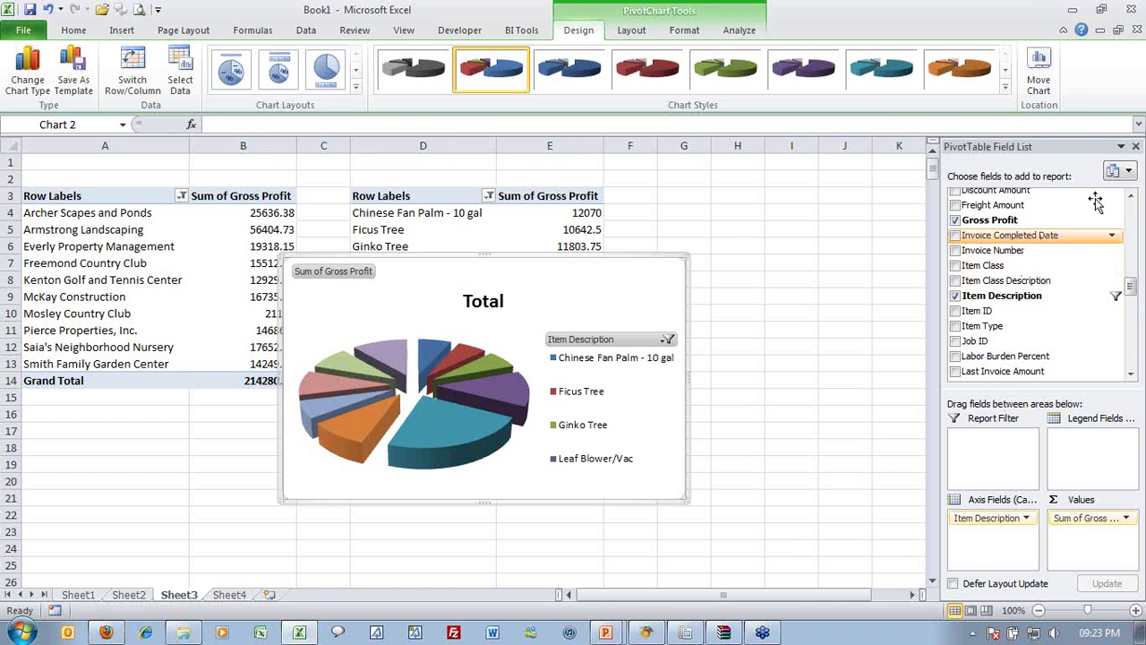
pyautogui.moveTo(626, 280); pyautogui.dragTo(946, 243)
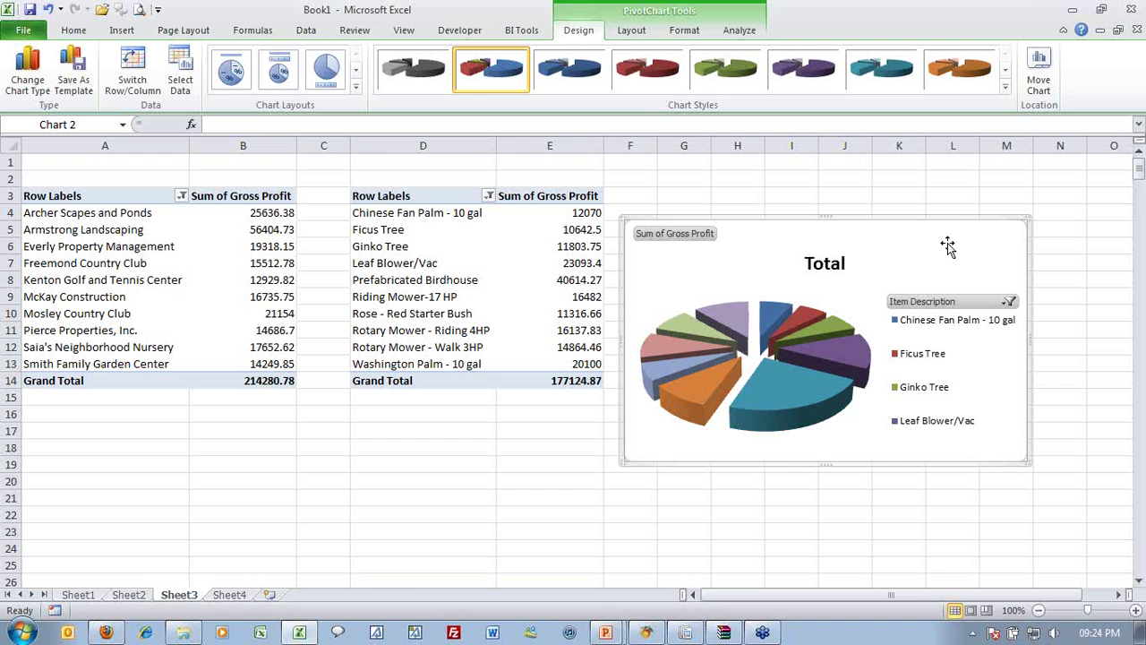
# Step: Change the pie chart's title to "Top 10 Products By GP Amount"
pyautogui.click(811, 263)
pyautogui.moveTo(810, 264); pyautogui.dragTo(846, 263)
pyautogui.press('BackSpace')
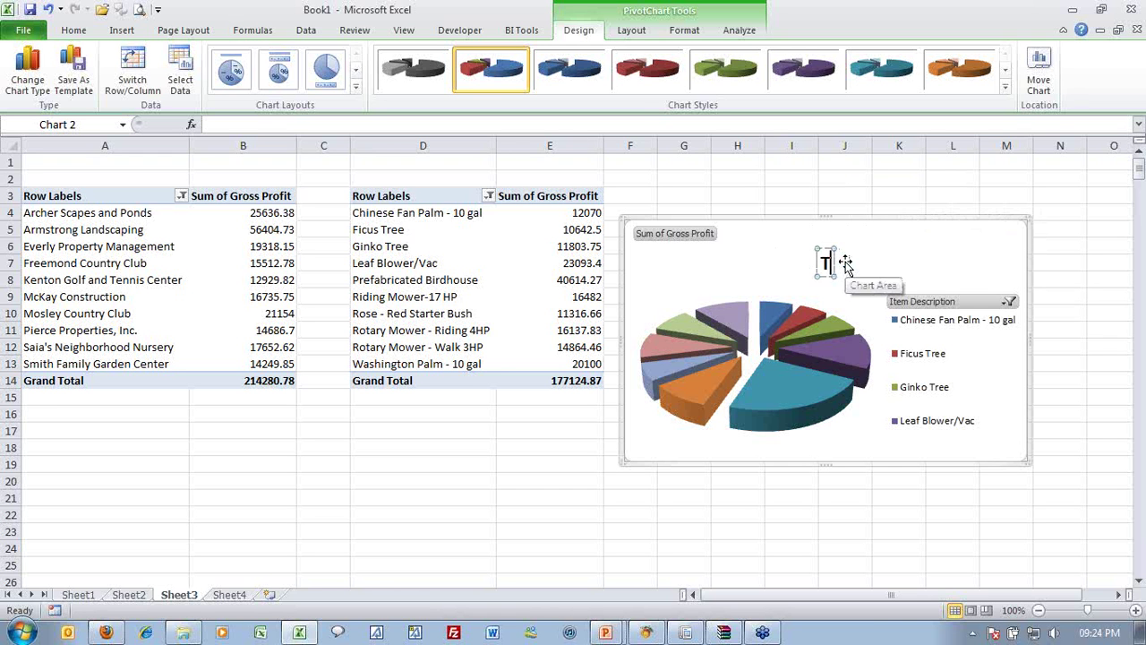
pyautogui.write('op')
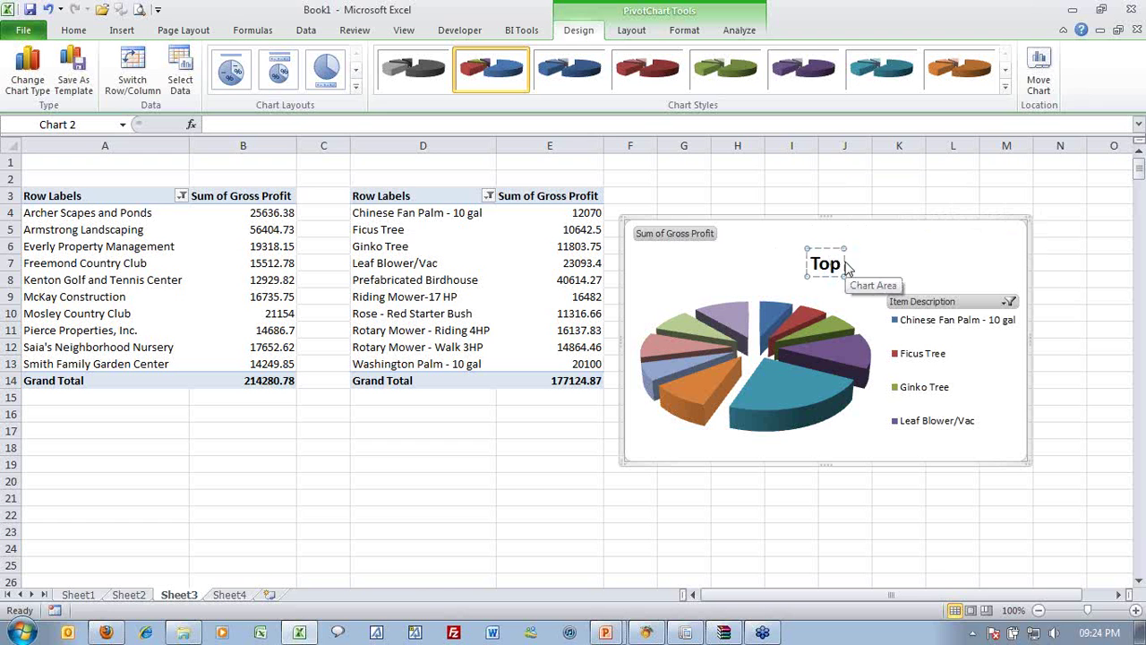
pyautogui.write(' 10')
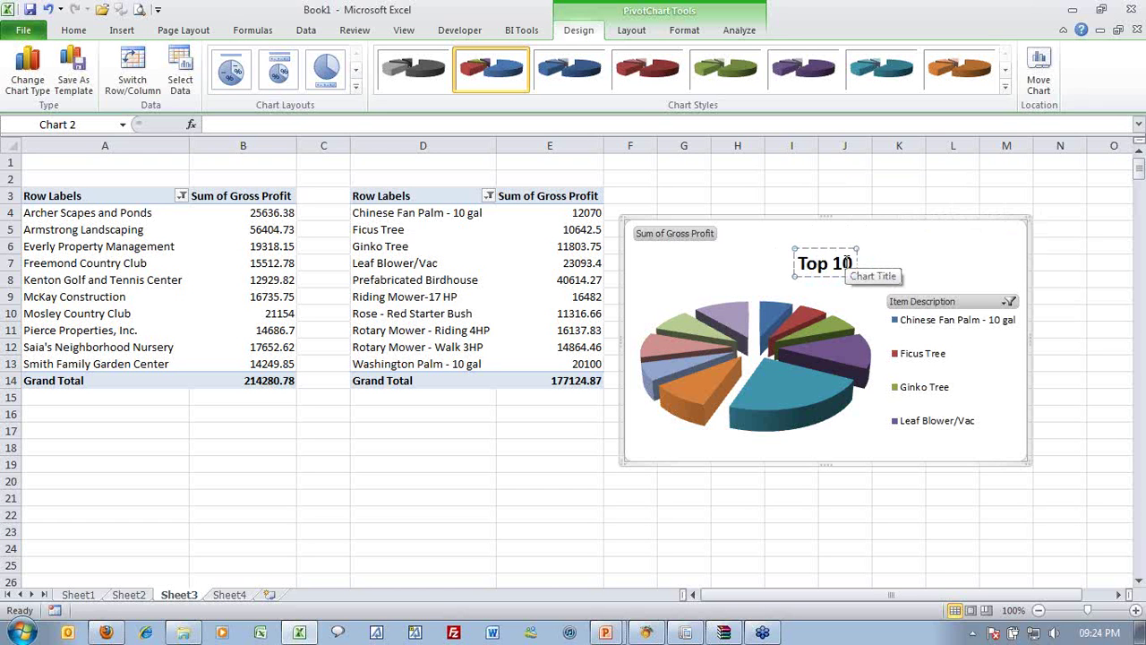
pyautogui.write(' Products By')
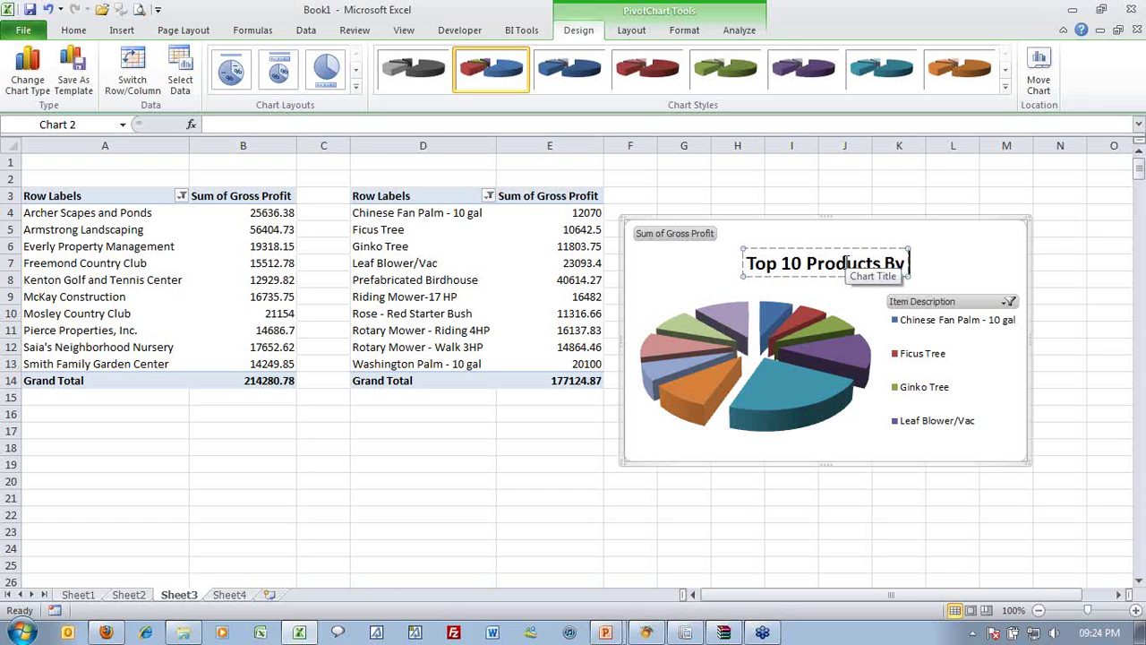
pyautogui.write(' GP Amount')
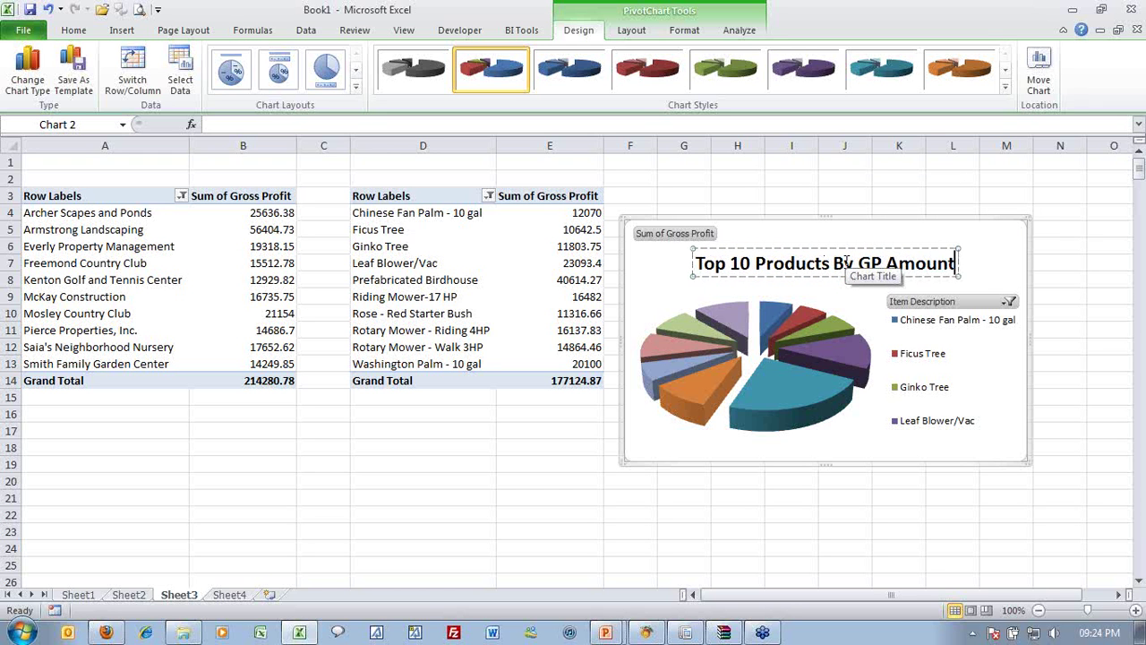
pyautogui.click(931, 218)
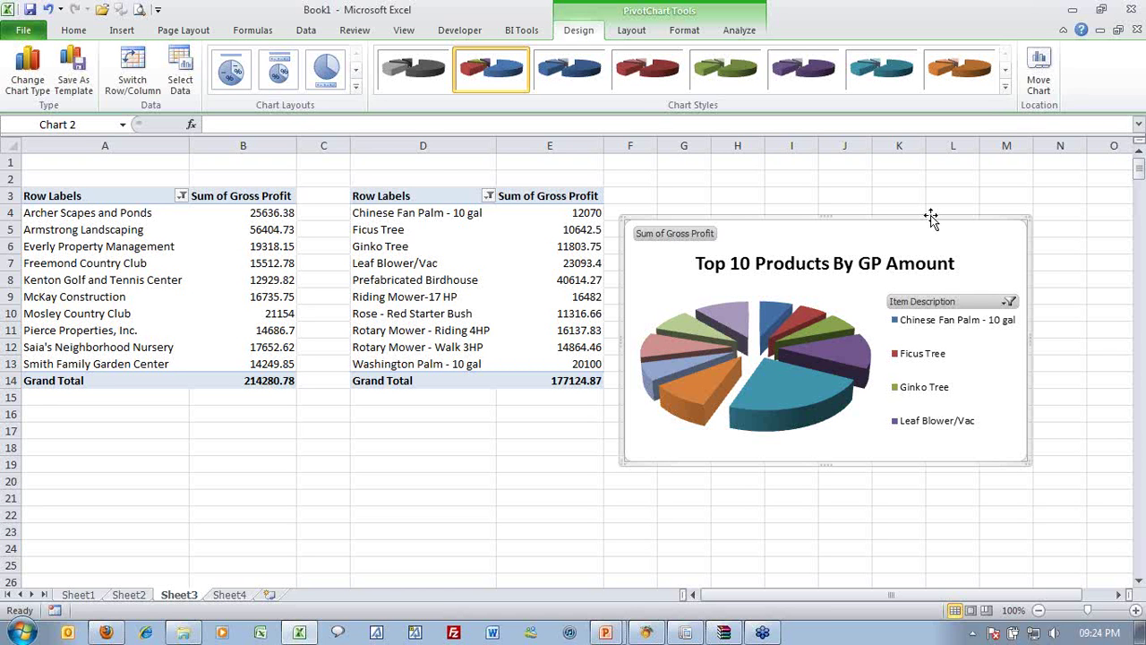
pyautogui.moveTo(437, 160); pyautogui.dragTo(520, 171)
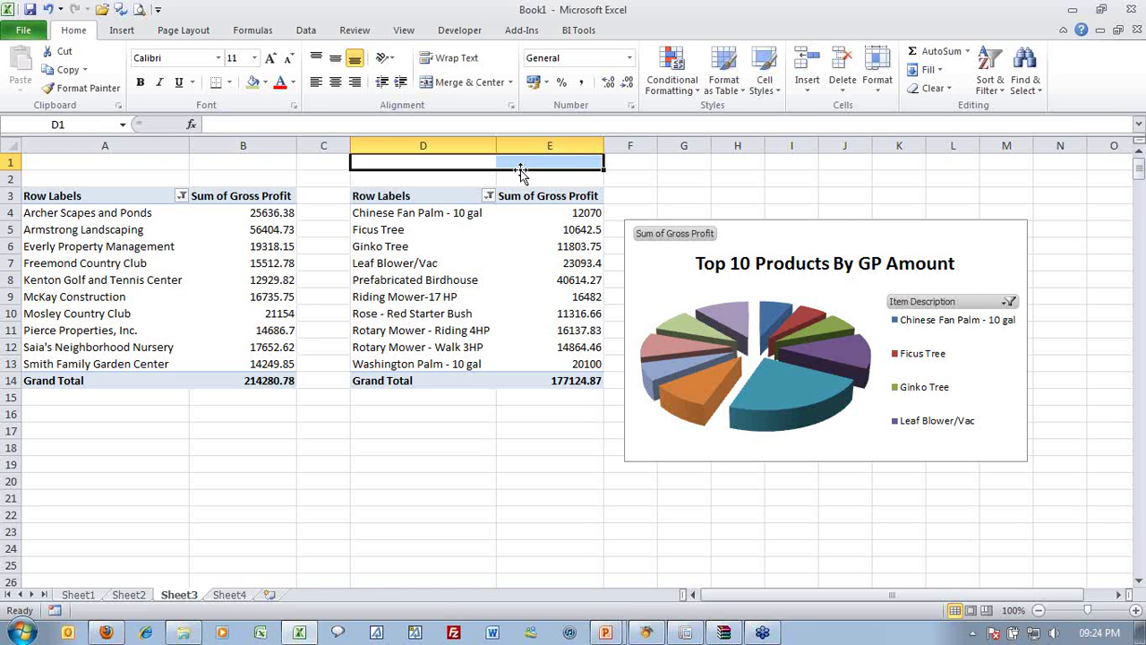
pyautogui.click(842, 224)
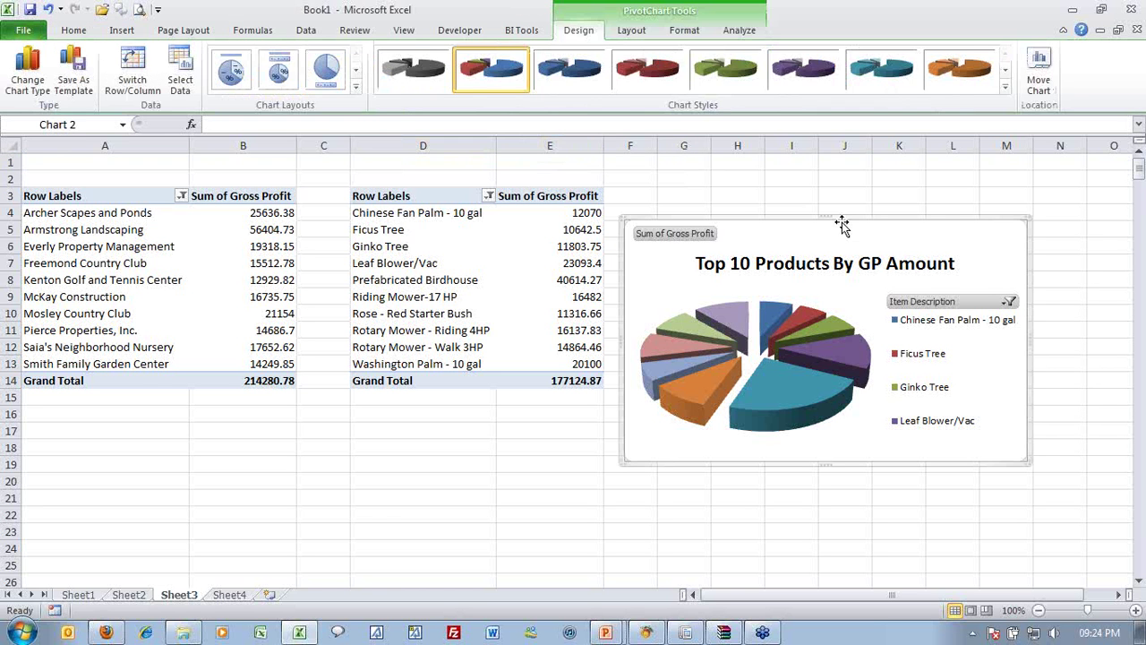
# Step: Remove the product pie chart from Sheet3 and open Sheet4, which holds the customer chart
pyautogui.press('Delete')
pyautogui.click(230, 595)
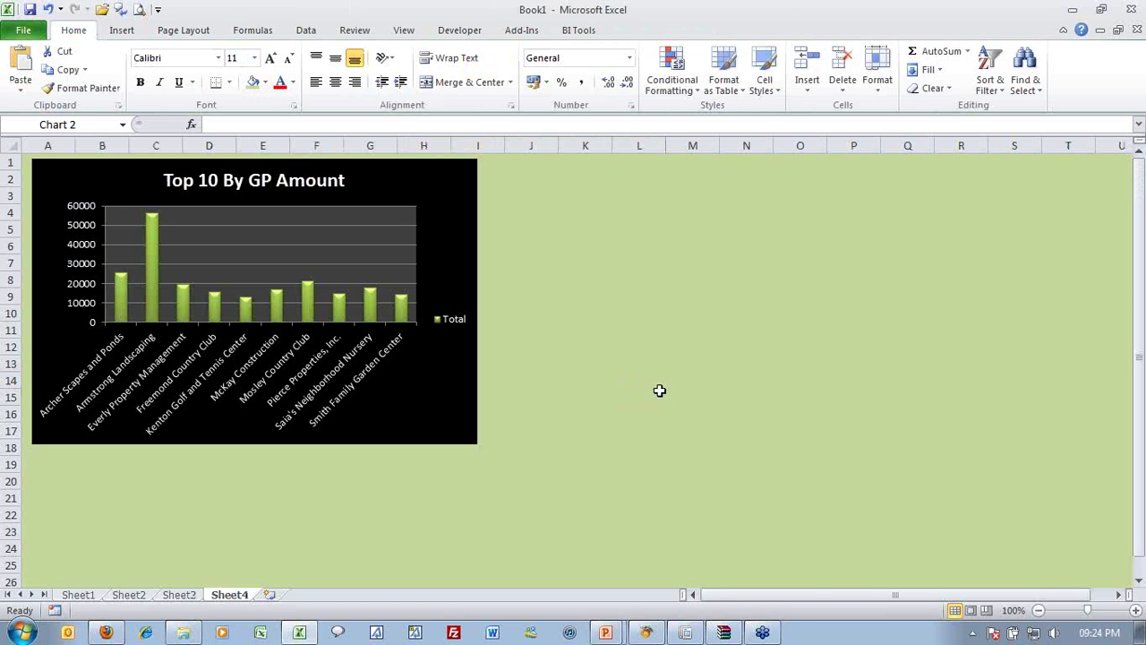
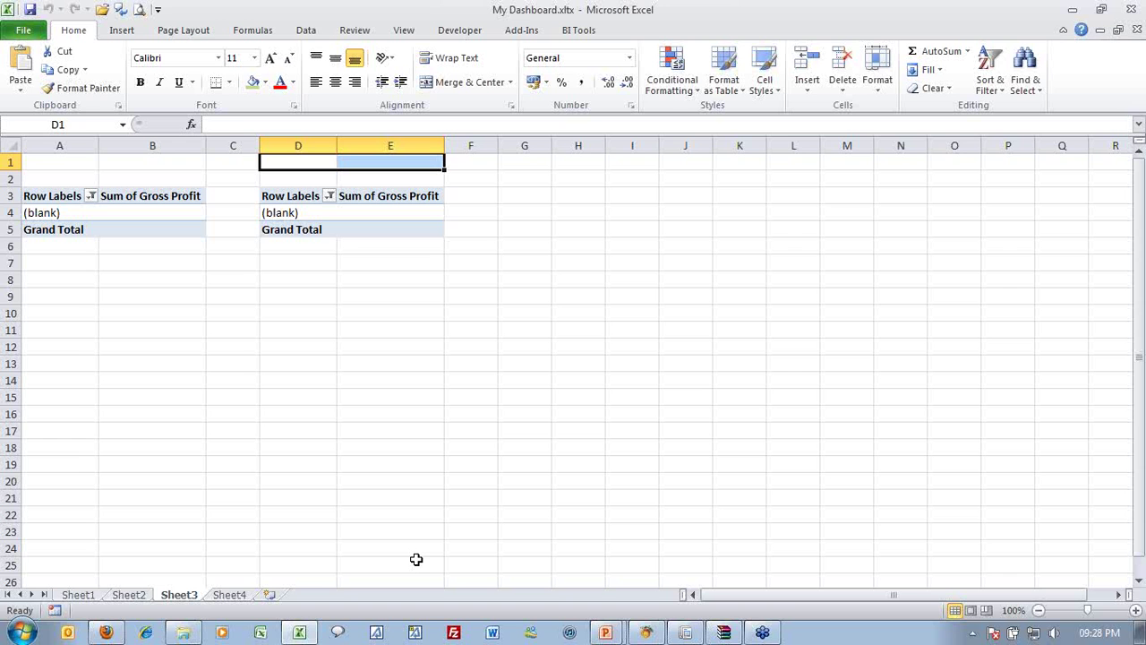
# Step: Close the My Dashboard.xltx workbook and switch to the Peachtree Business Intelligence Report Manager
pyautogui.click(1137, 31)
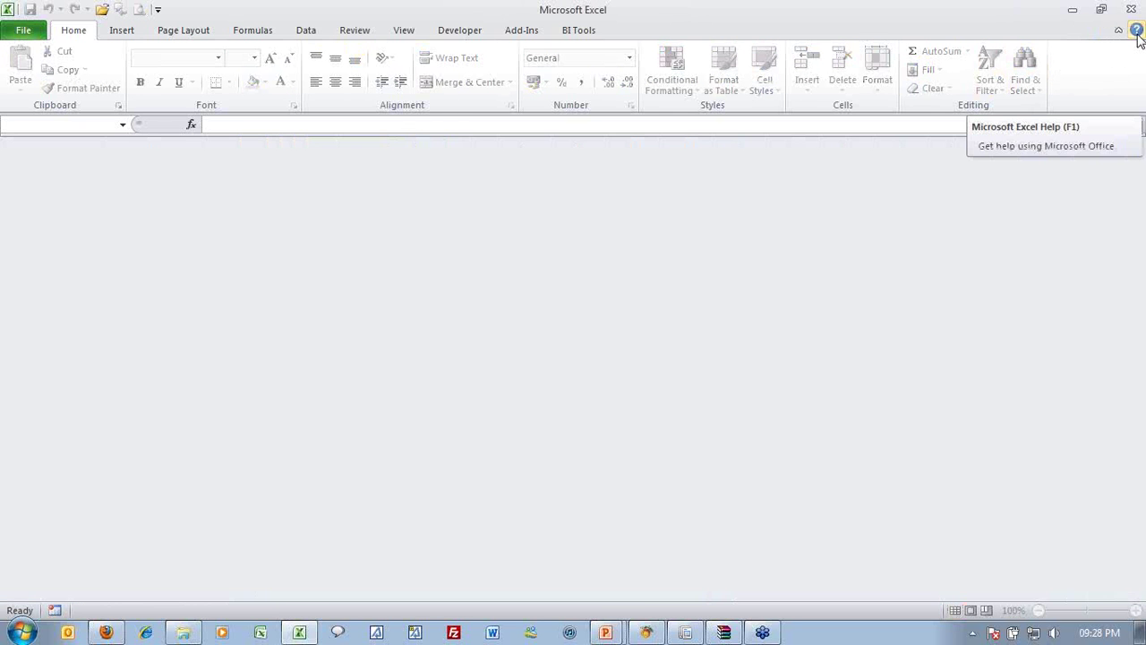
pyautogui.hotkey('alt', 'Tab')
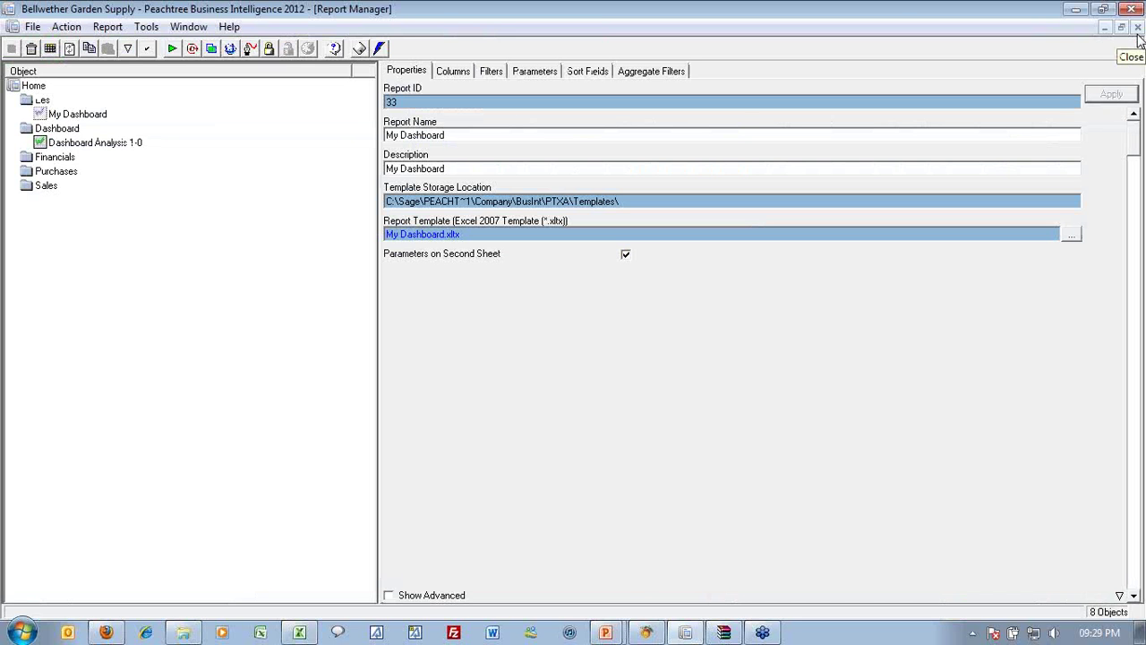
# Step: Add a standard report named "Aggregate Demo" to the folder that contains My Dashboard
pyautogui.rightClick(54, 101)
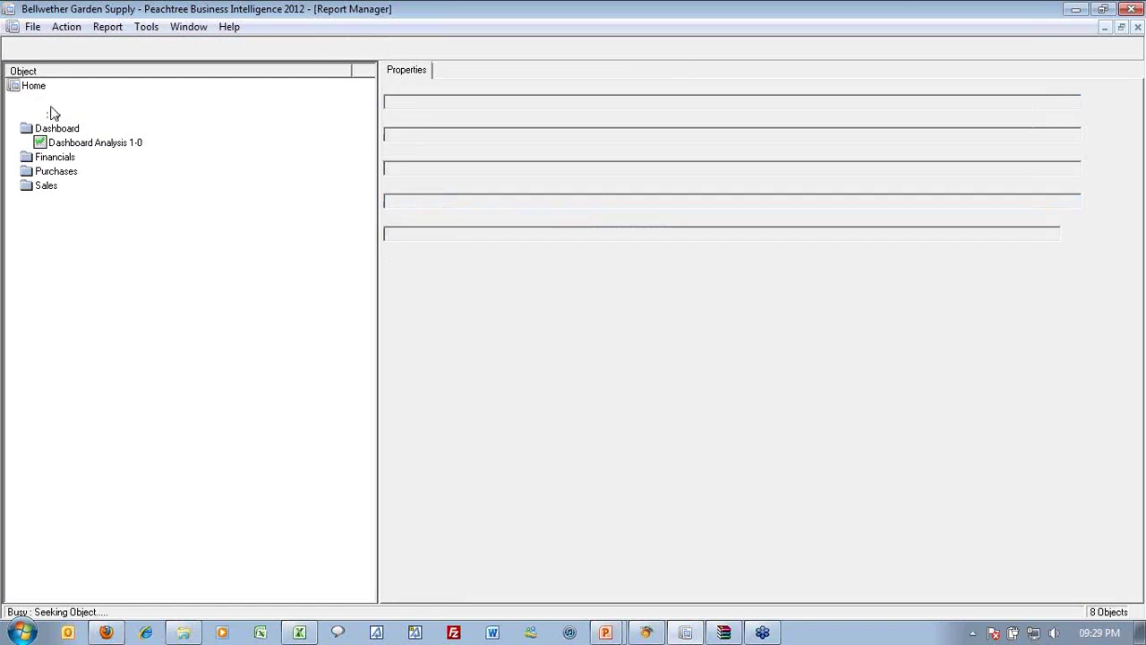
pyautogui.click(118, 174)
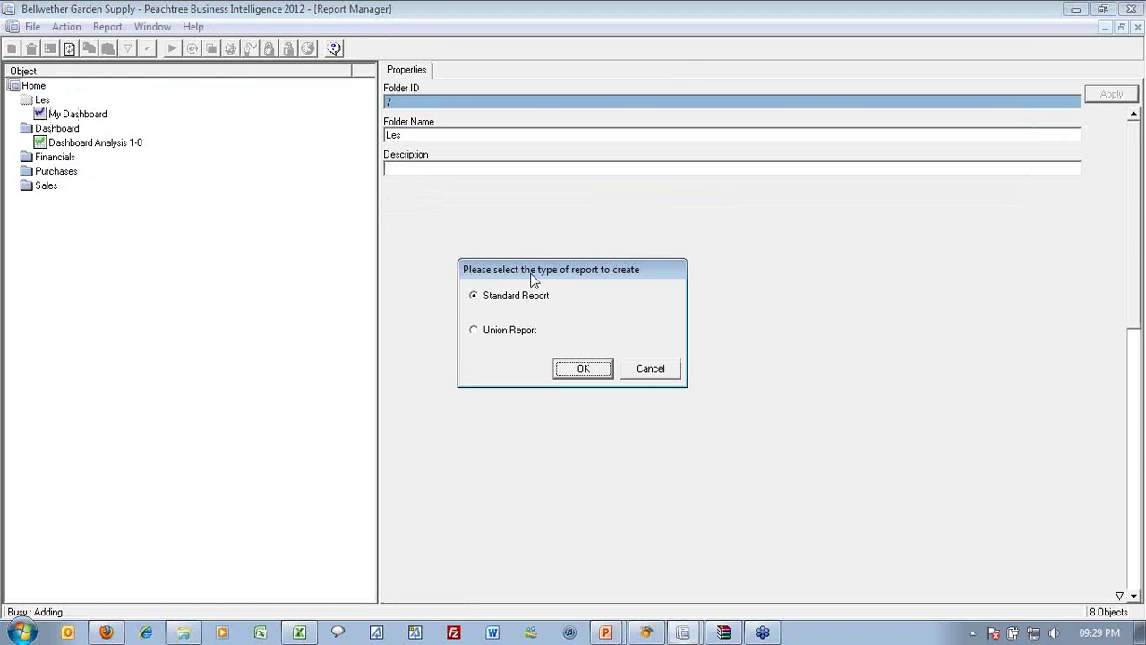
pyautogui.click(583, 370)
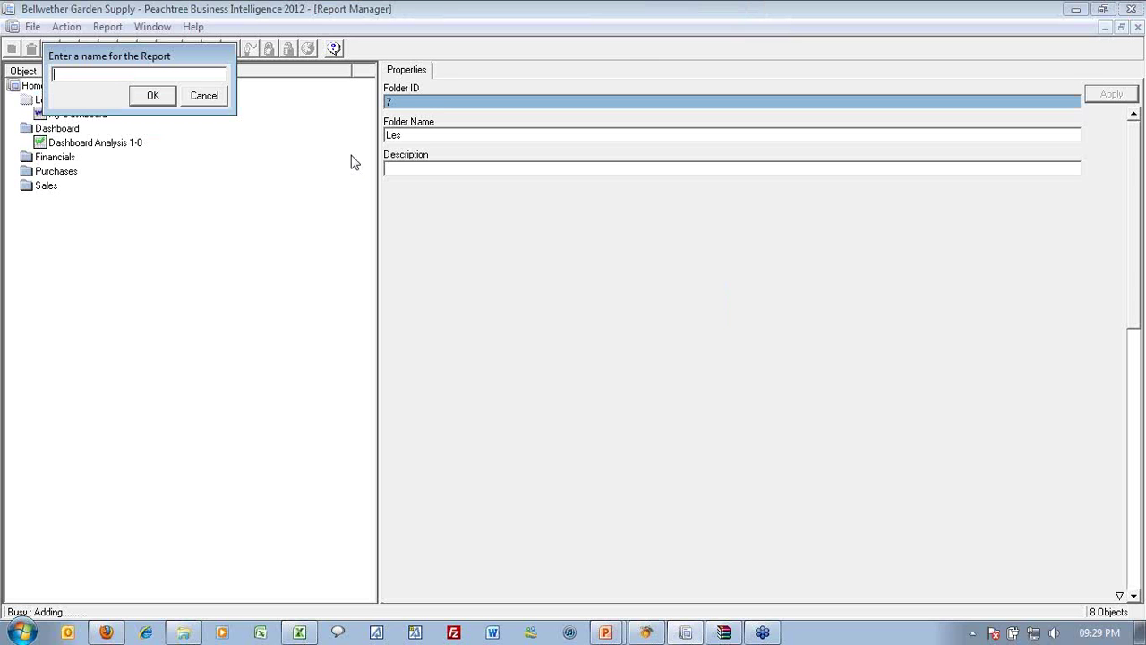
pyautogui.write('Aggregate Demo')
pyautogui.press('Return')
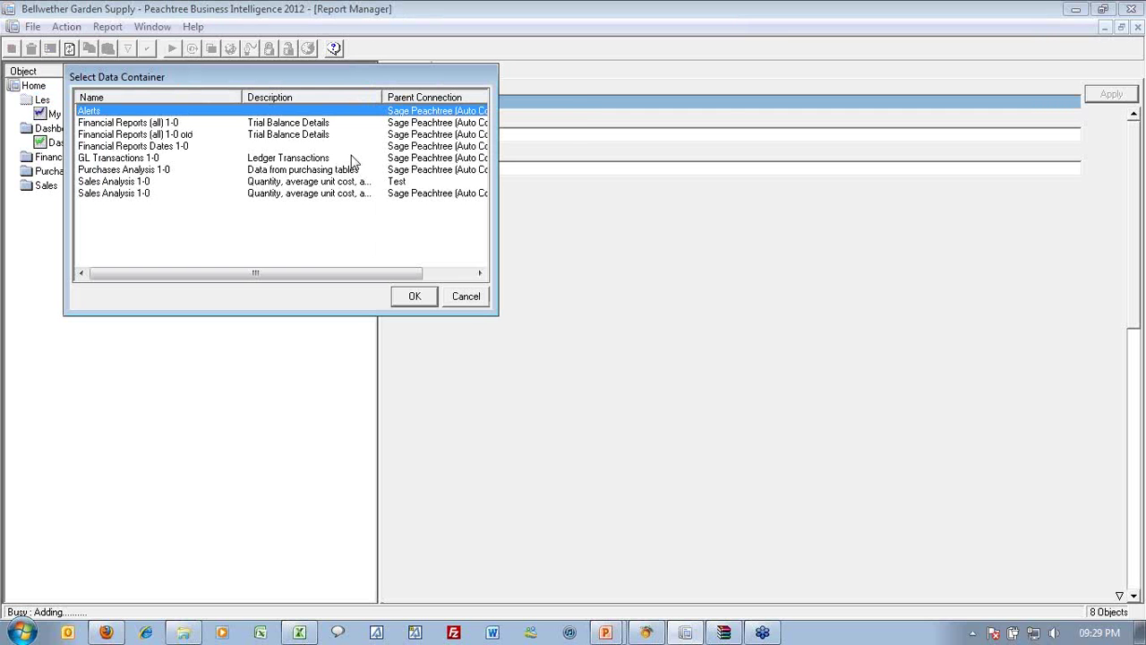
# Step: Use the Sales Analysis 1-0 data container with the Sage Peachtree (Auto Connect) connection for the report
pyautogui.moveTo(490, 309); pyautogui.dragTo(727, 375)
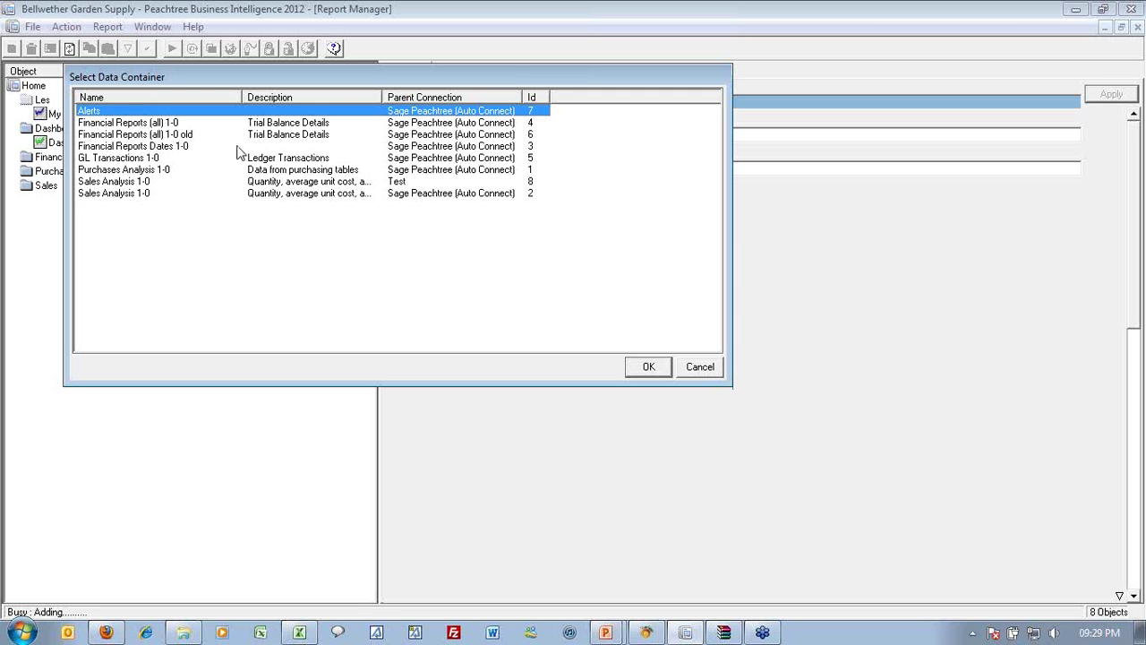
pyautogui.click(289, 197)
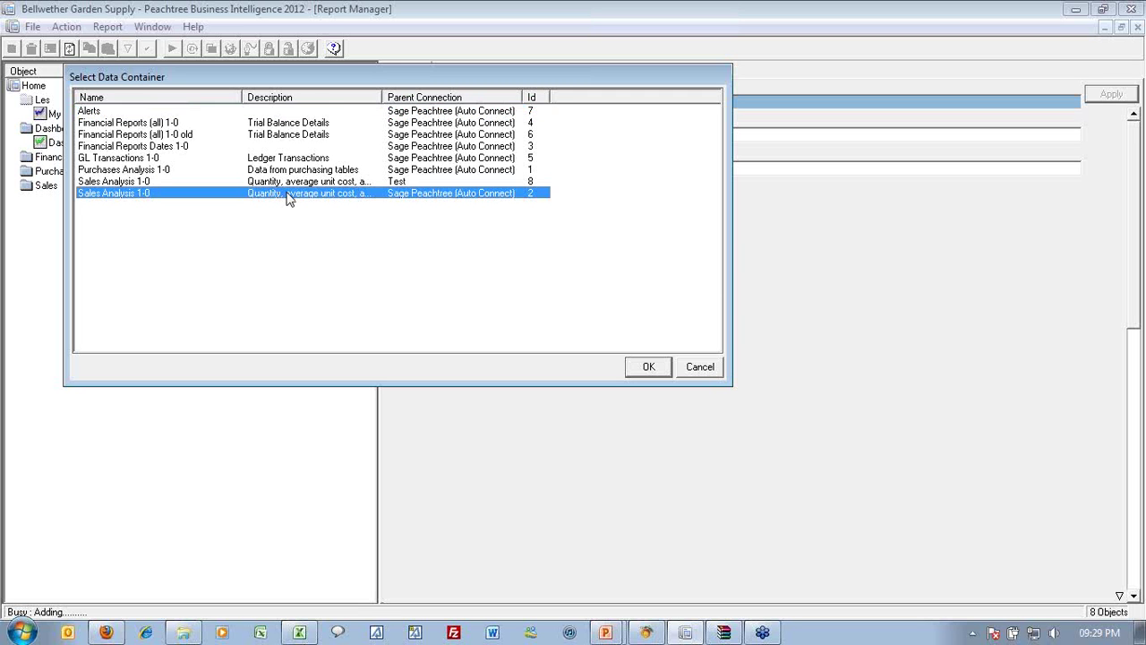
pyautogui.click(660, 369)
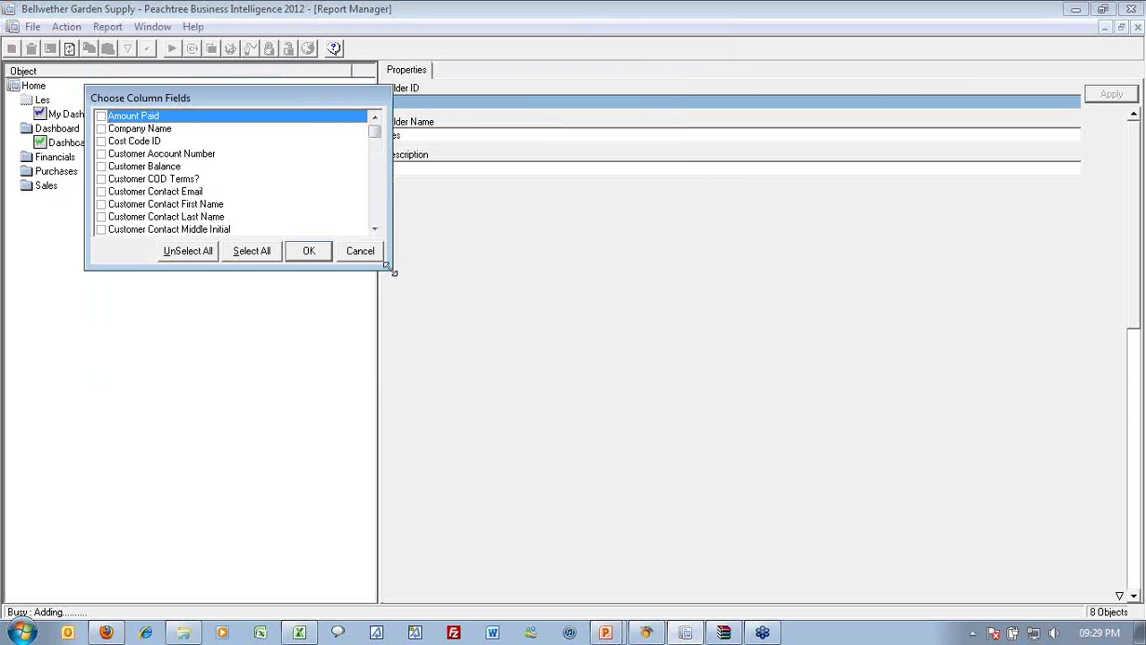
# Step: Choose Customer Name, Item Description and Gross Profit as the report's column fields
pyautogui.moveTo(393, 270); pyautogui.dragTo(527, 455)
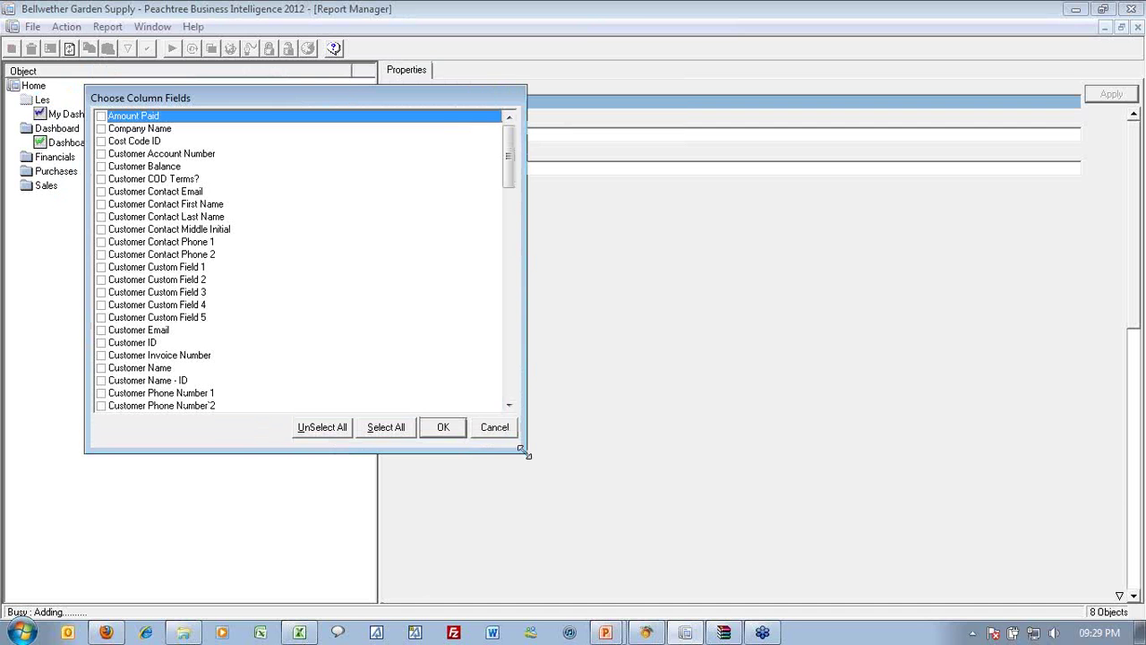
pyautogui.click(102, 368)
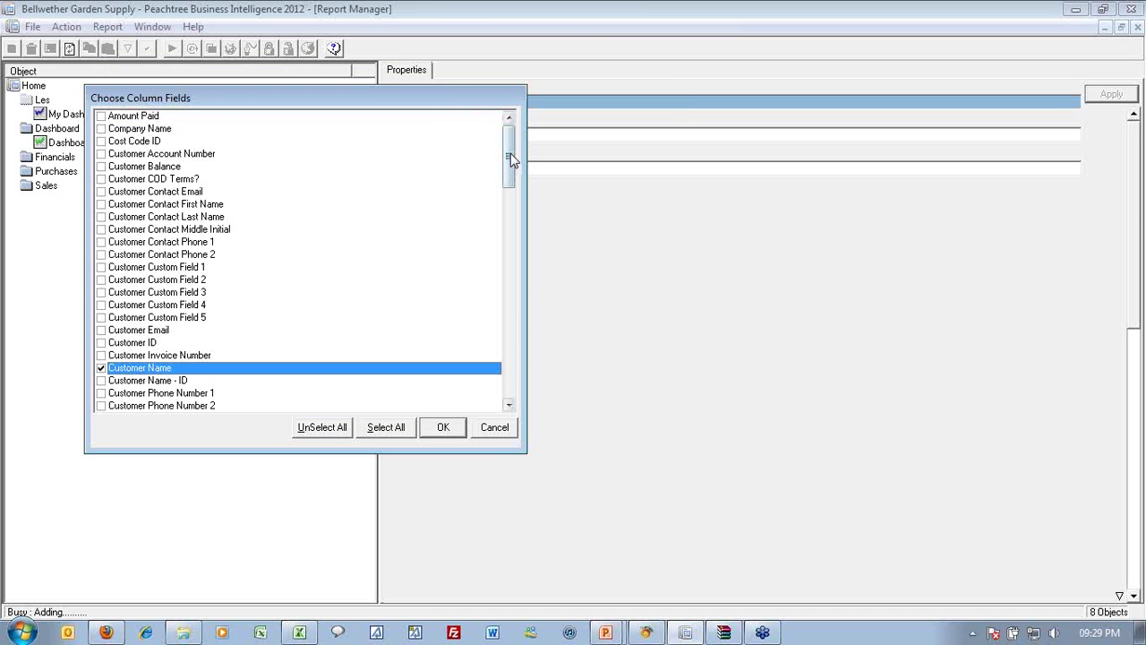
pyautogui.moveTo(511, 153); pyautogui.dragTo(512, 246)
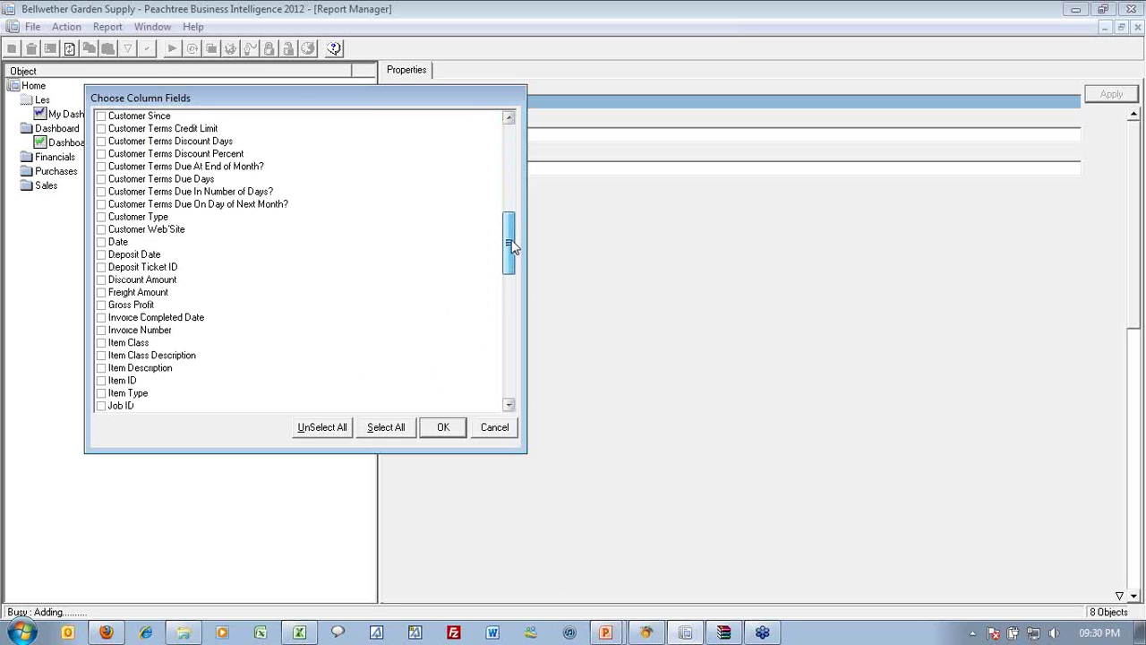
pyautogui.click(104, 370)
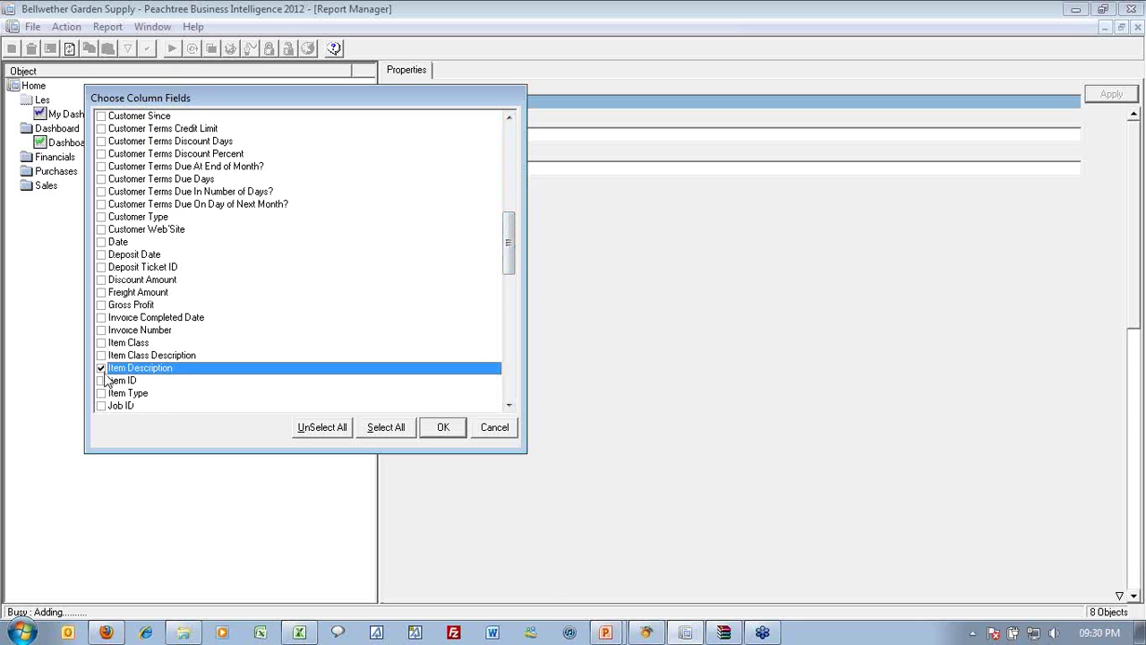
pyautogui.click(102, 306)
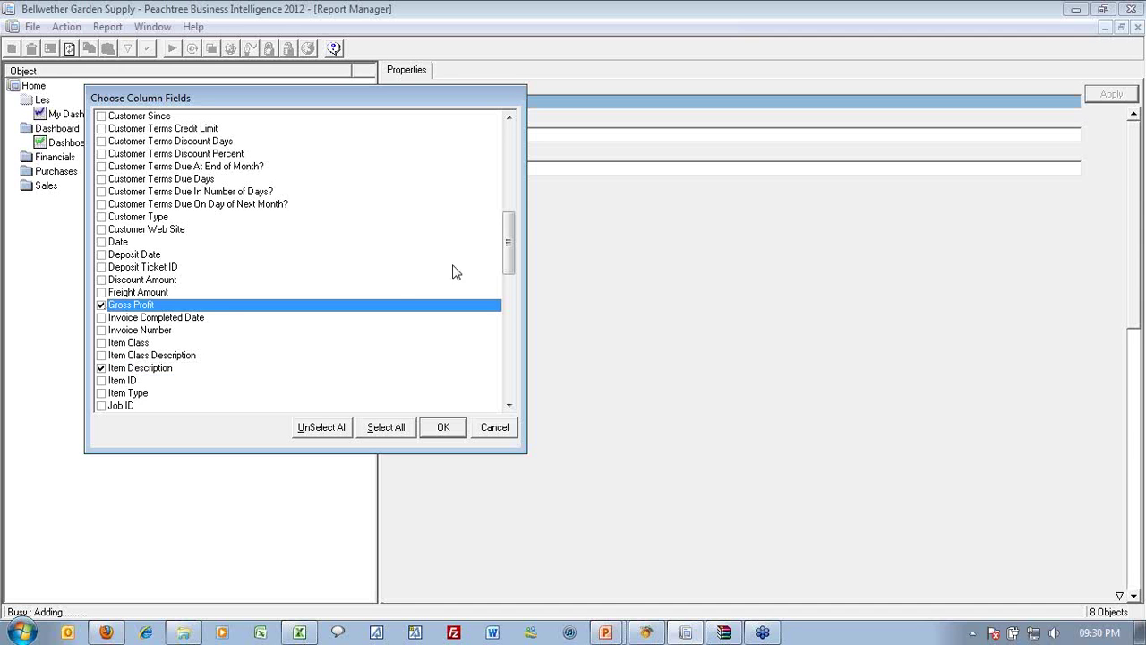
pyautogui.moveTo(511, 243)
pyautogui.mouseDown()
pyautogui.moveTo(512, 259)
pyautogui.moveTo(510, 240)
pyautogui.mouseUp()
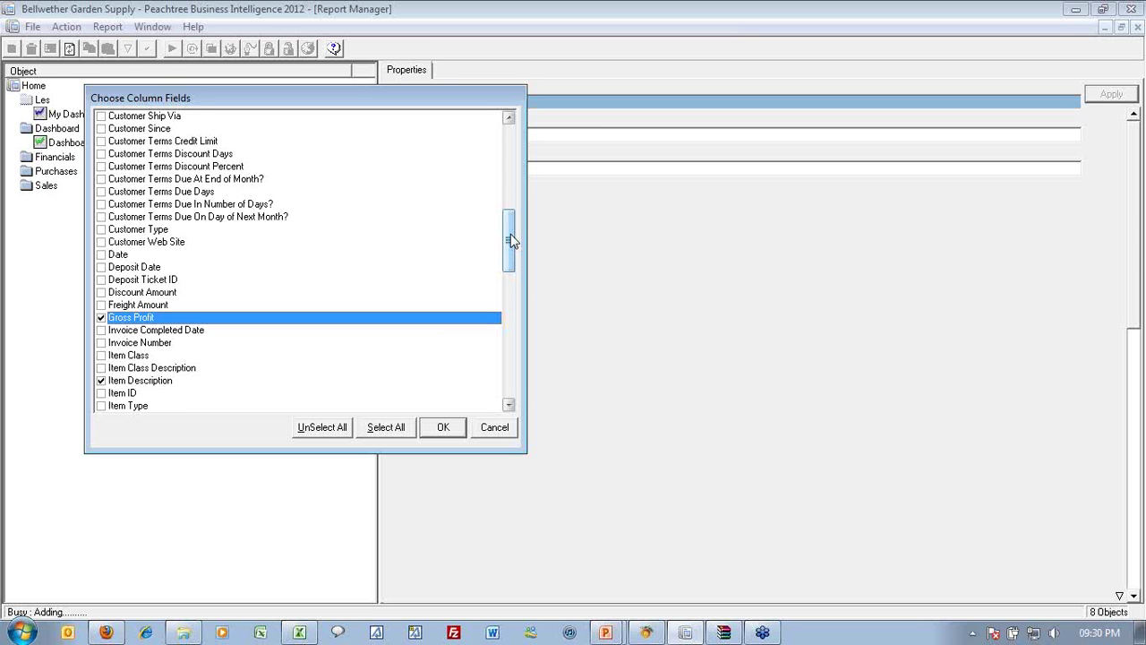
pyautogui.click(442, 427)
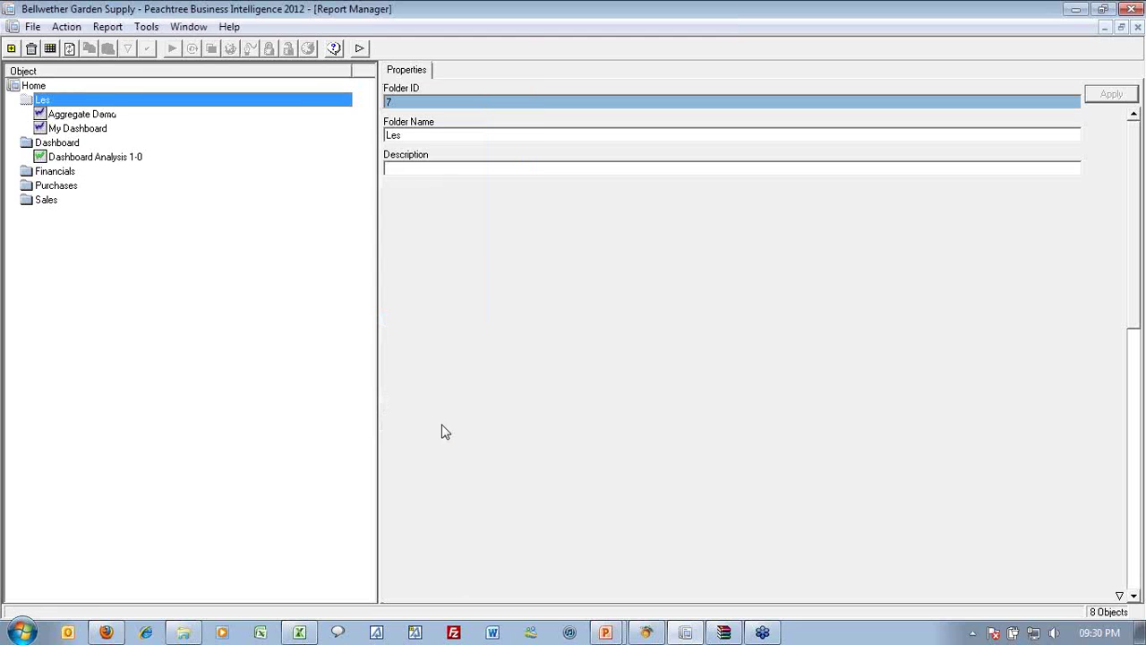
# Step: Add Customer Name and Item Description as sort fields of the Aggregate Demo report
pyautogui.click(103, 114)
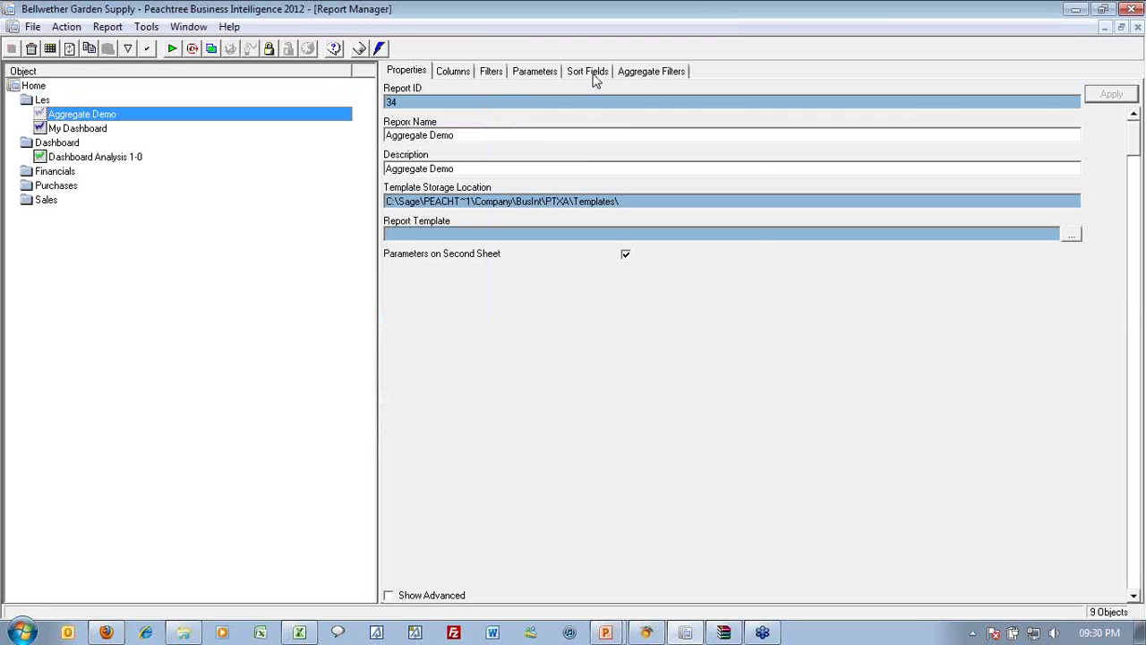
pyautogui.click(593, 77)
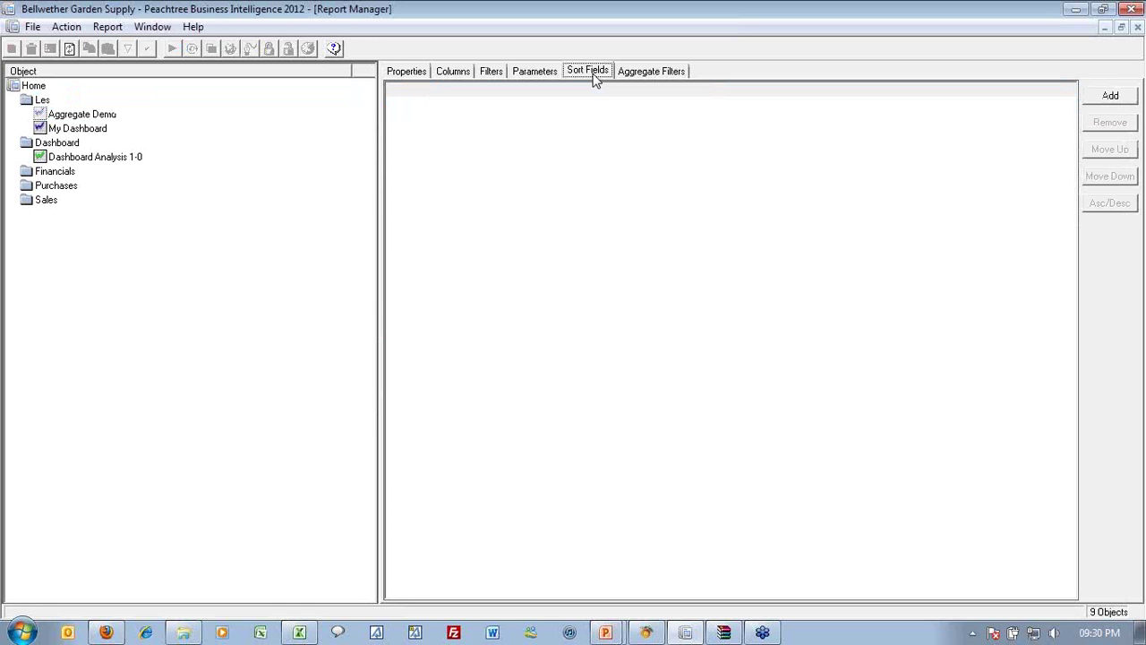
pyautogui.click(1111, 96)
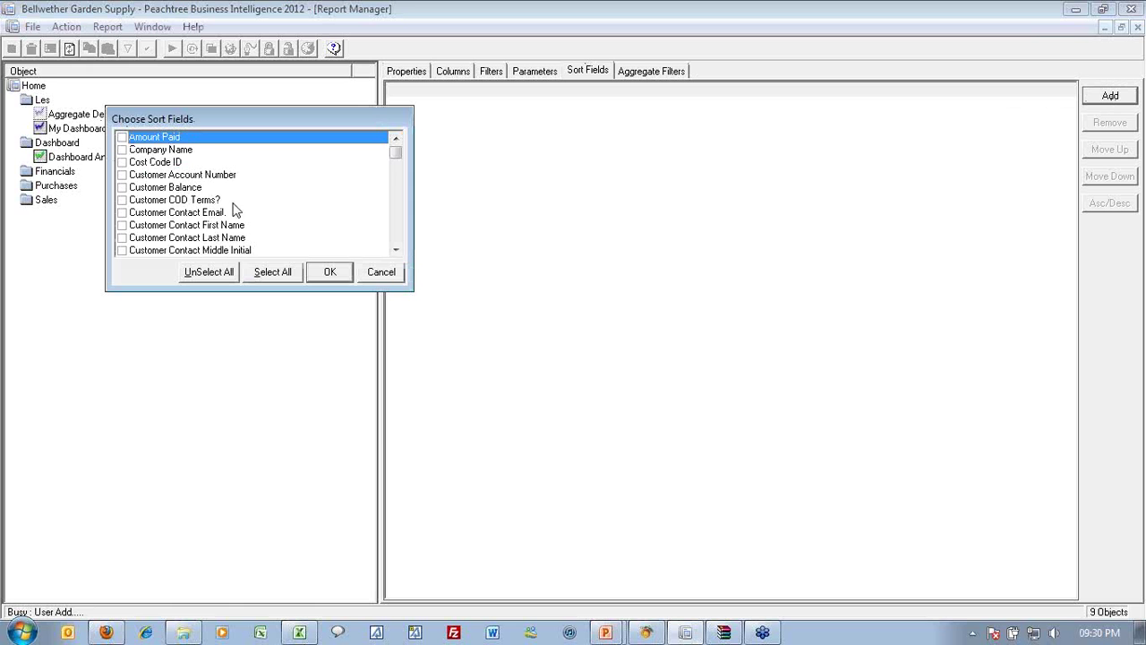
pyautogui.scroll(-4, 219, 207)
pyautogui.scroll(-1, 218, 208)
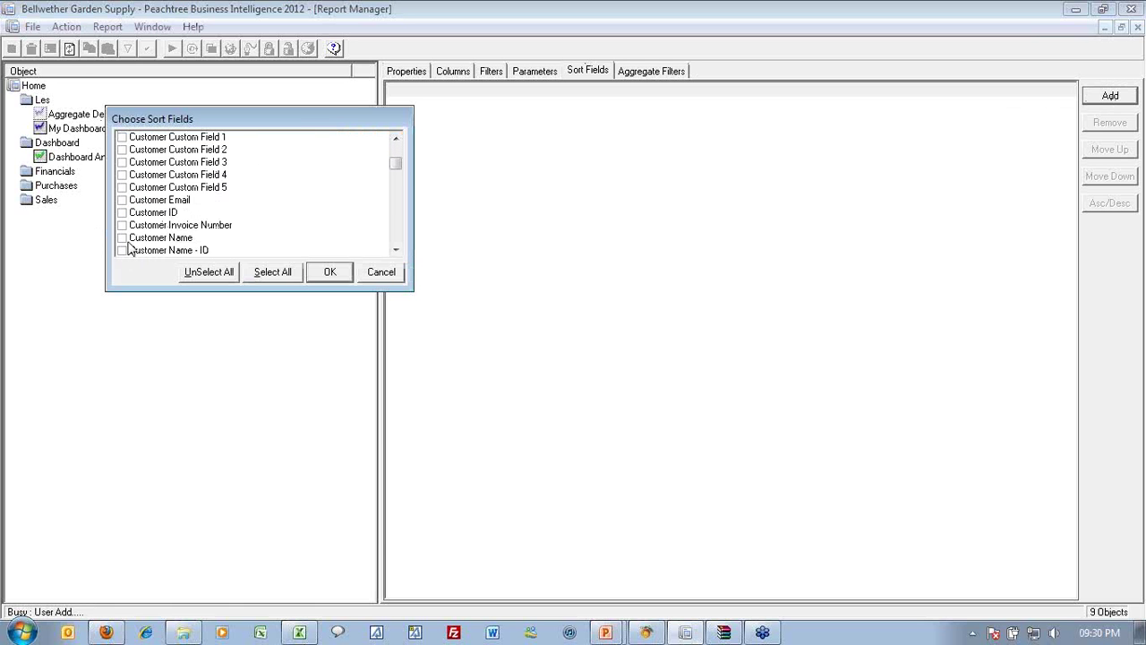
pyautogui.click(123, 239)
pyautogui.scroll(-1, 204, 215)
pyautogui.scroll(-8, 204, 215)
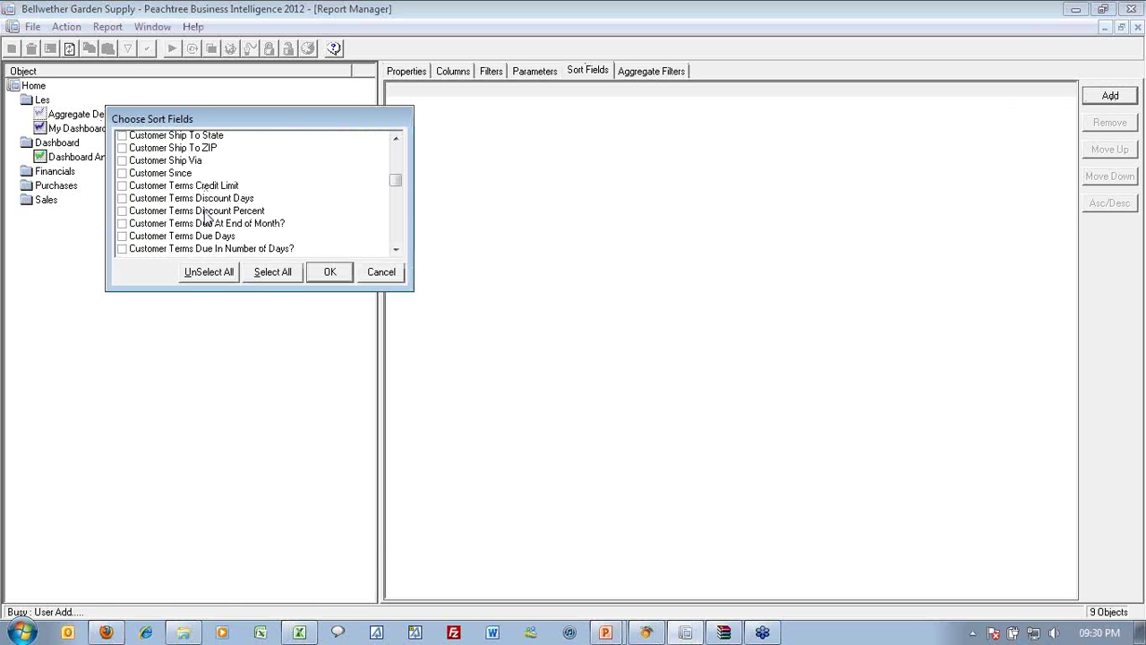
pyautogui.scroll(-4, 205, 218)
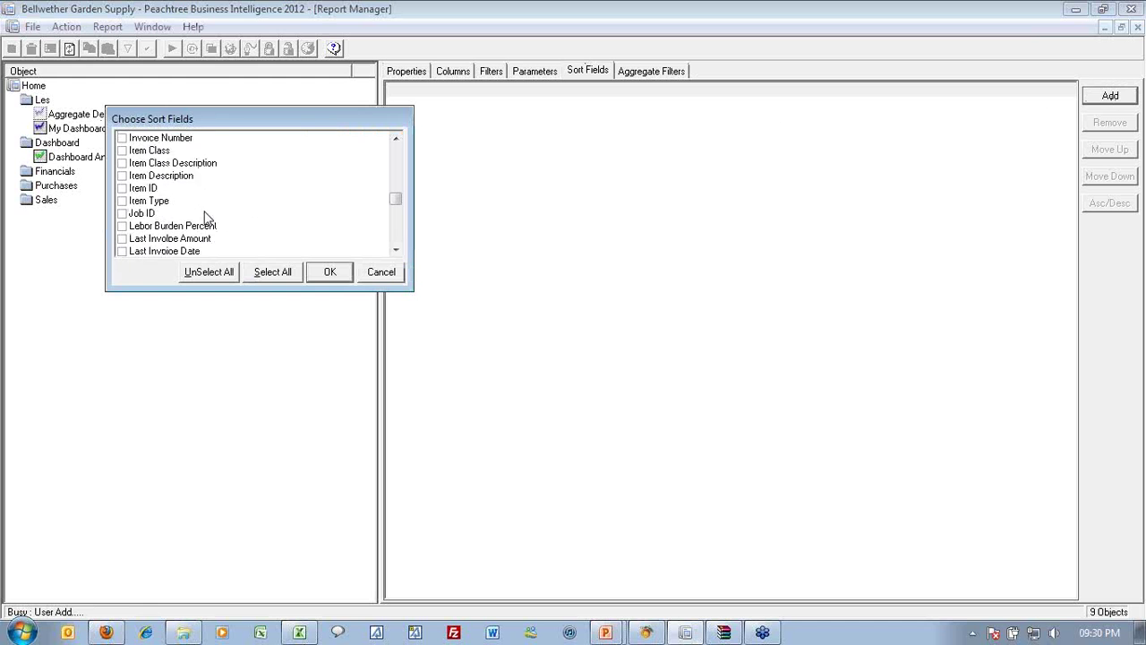
pyautogui.click(123, 150)
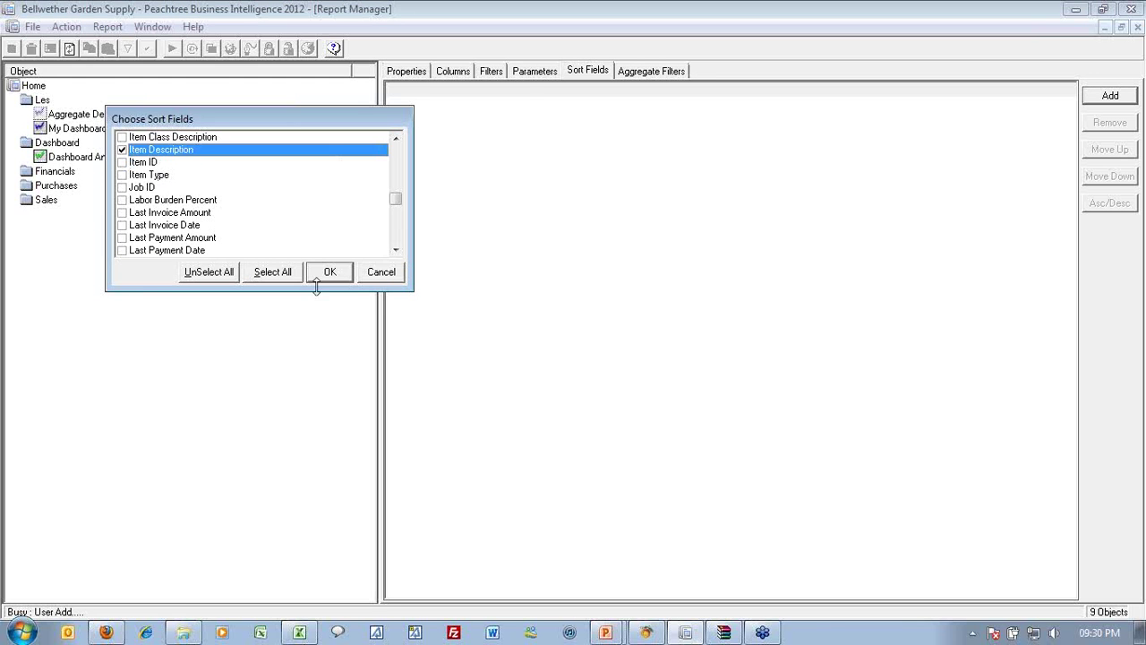
pyautogui.click(326, 275)
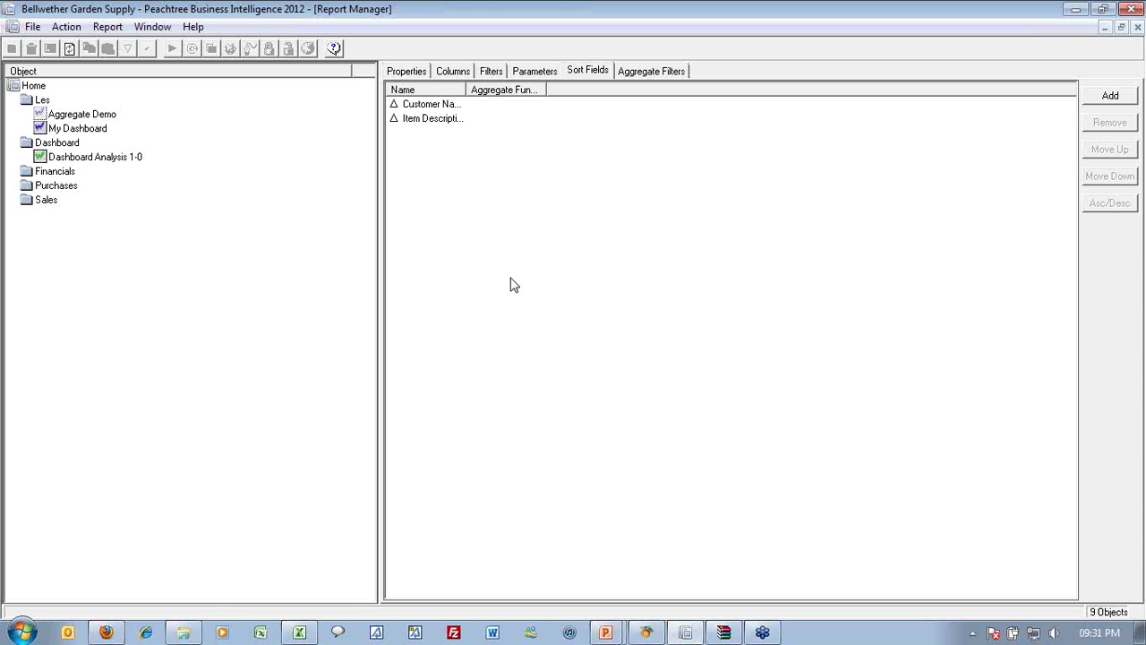
# Step: Run the Aggregate Demo report to view its output in Excel, and close the workbook without saving
pyautogui.click(134, 114)
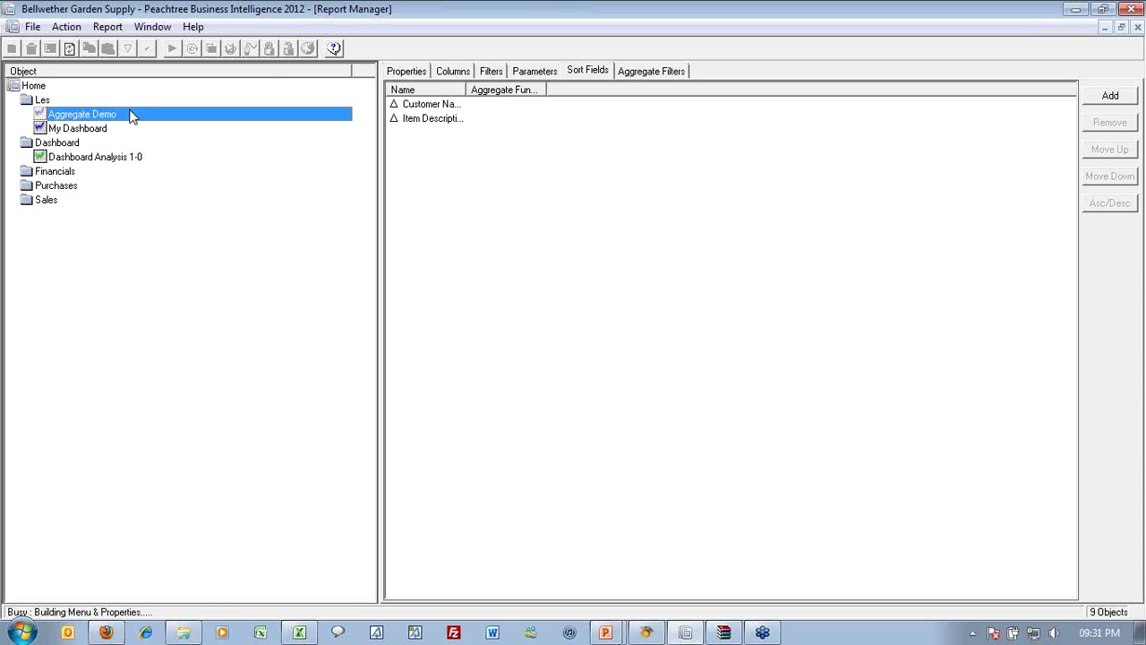
pyautogui.click(172, 50)
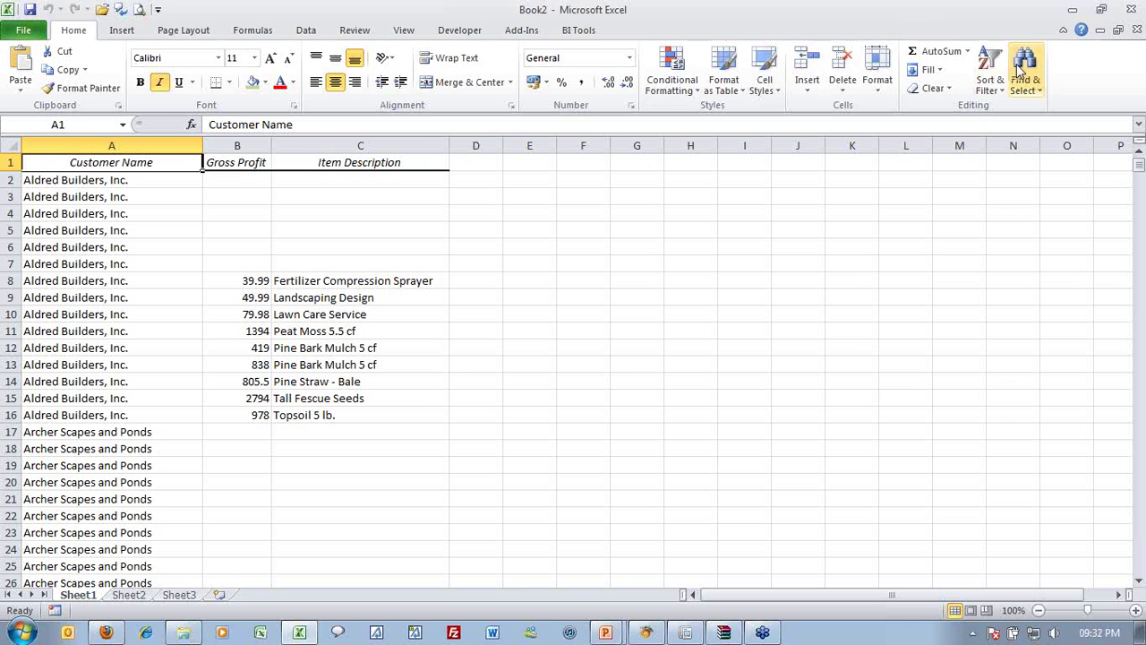
pyautogui.click(1137, 30)
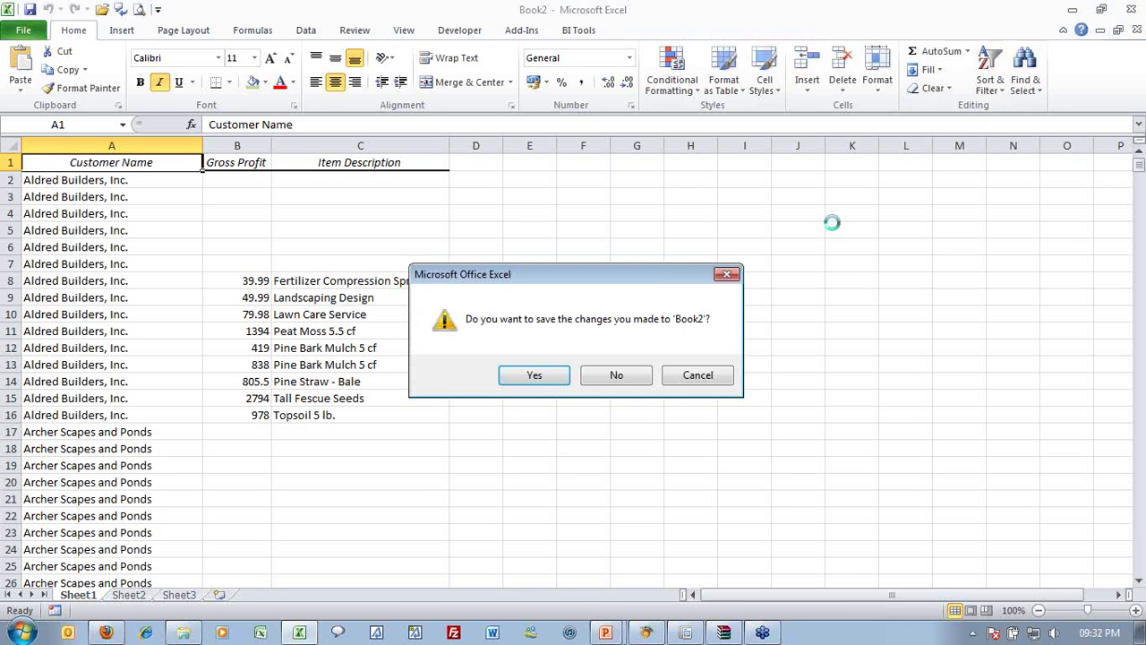
pyautogui.click(616, 374)
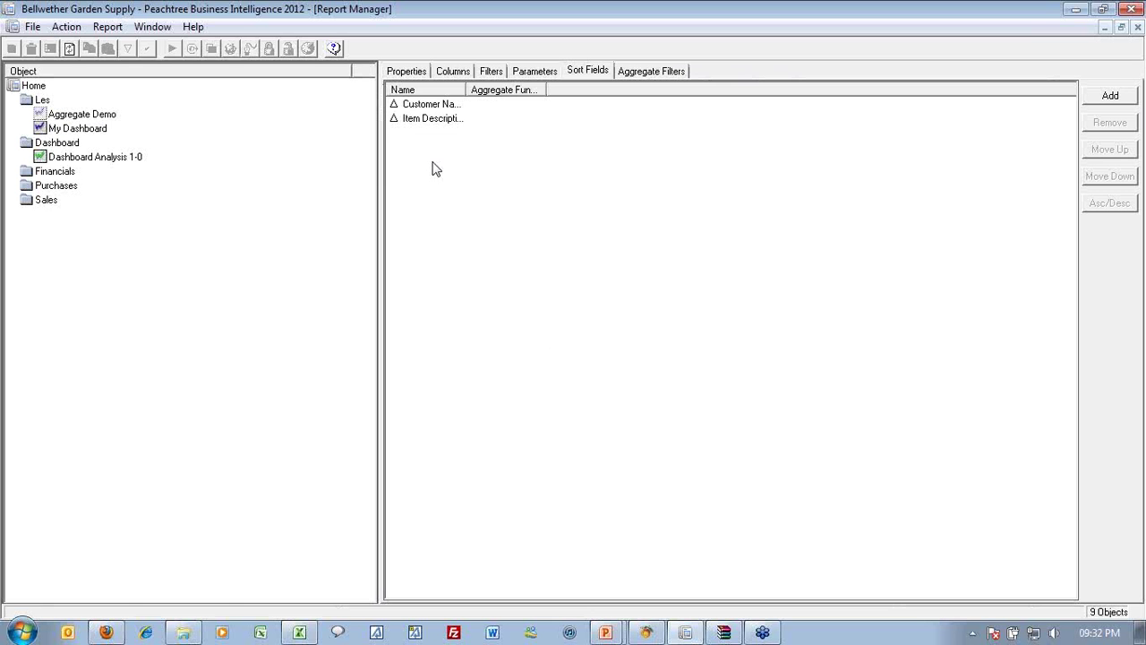
# Step: Reorder the report columns so that Gross Profit comes after Item Description
pyautogui.click(452, 71)
pyautogui.click(428, 119)
pyautogui.moveTo(431, 130); pyautogui.dragTo(442, 140)
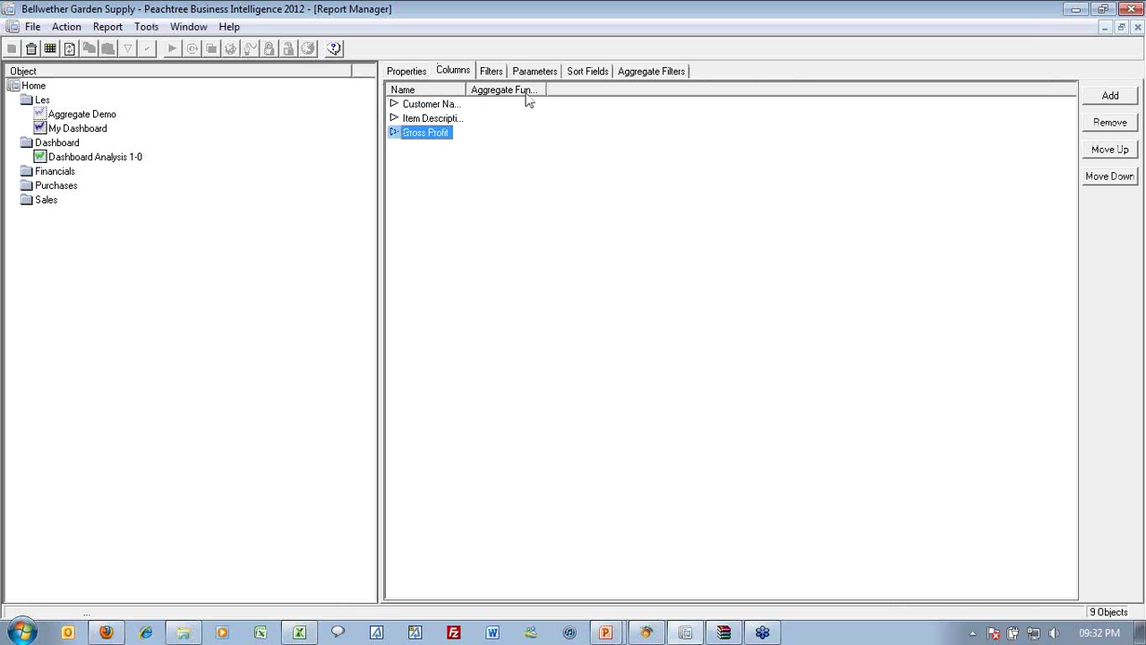
# Step: Add a filter to the Aggregate Demo report for Gross Profit Greater Than 0
pyautogui.click(491, 71)
pyautogui.click(1126, 101)
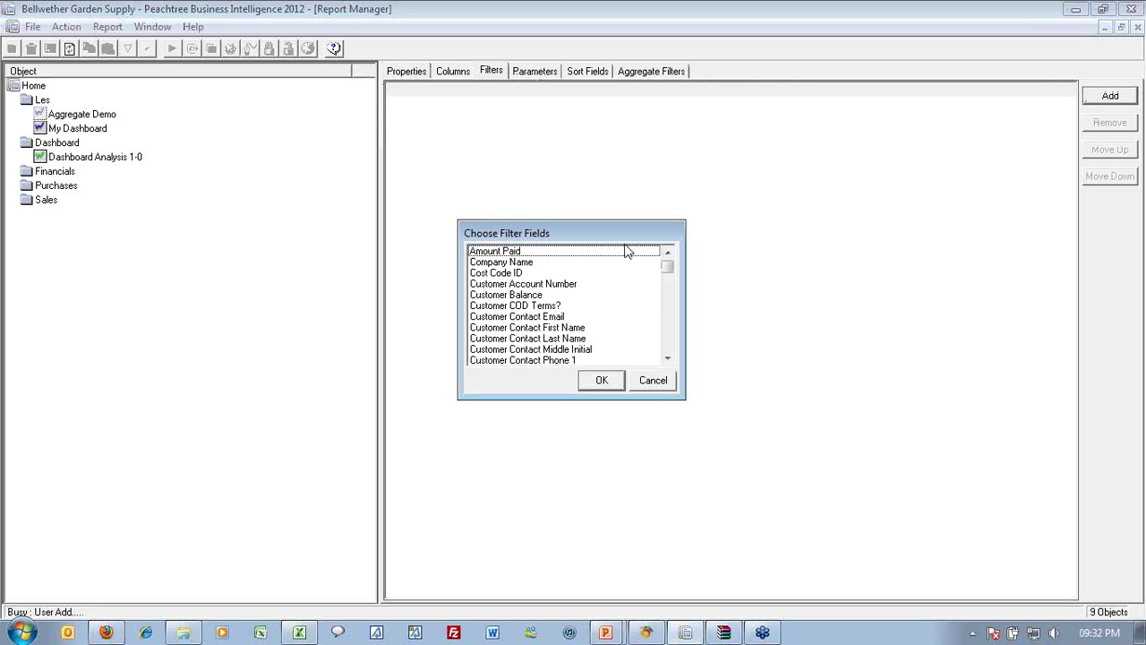
pyautogui.click(533, 319)
pyautogui.press('r')
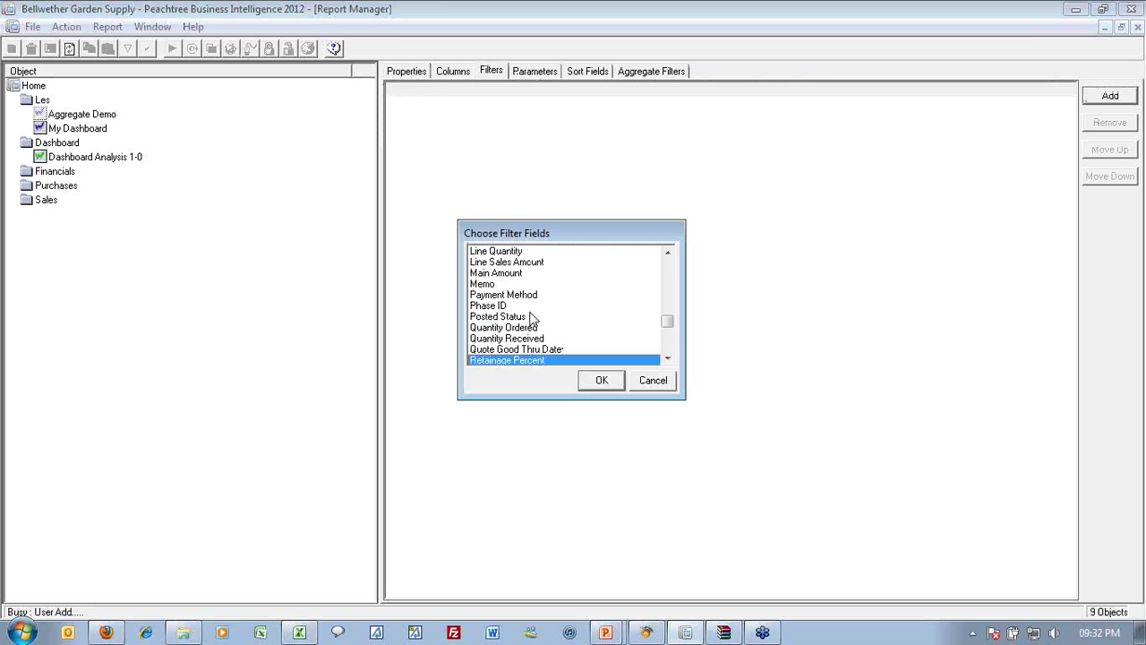
pyautogui.press('i')
pyautogui.click(600, 379)
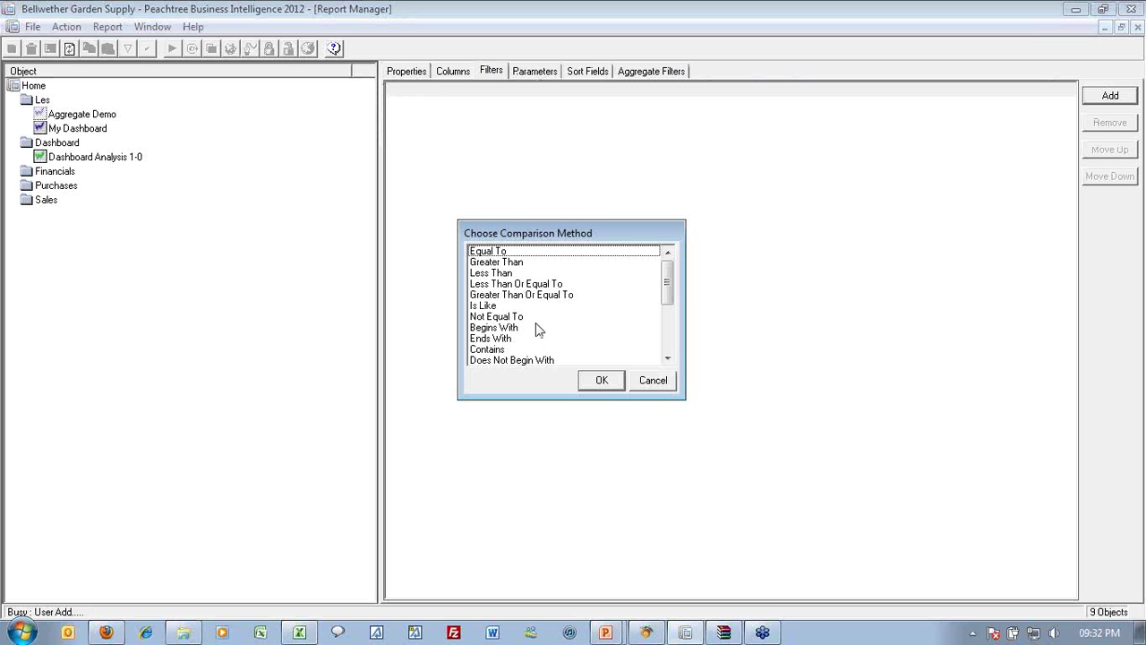
pyautogui.click(520, 263)
pyautogui.click(612, 381)
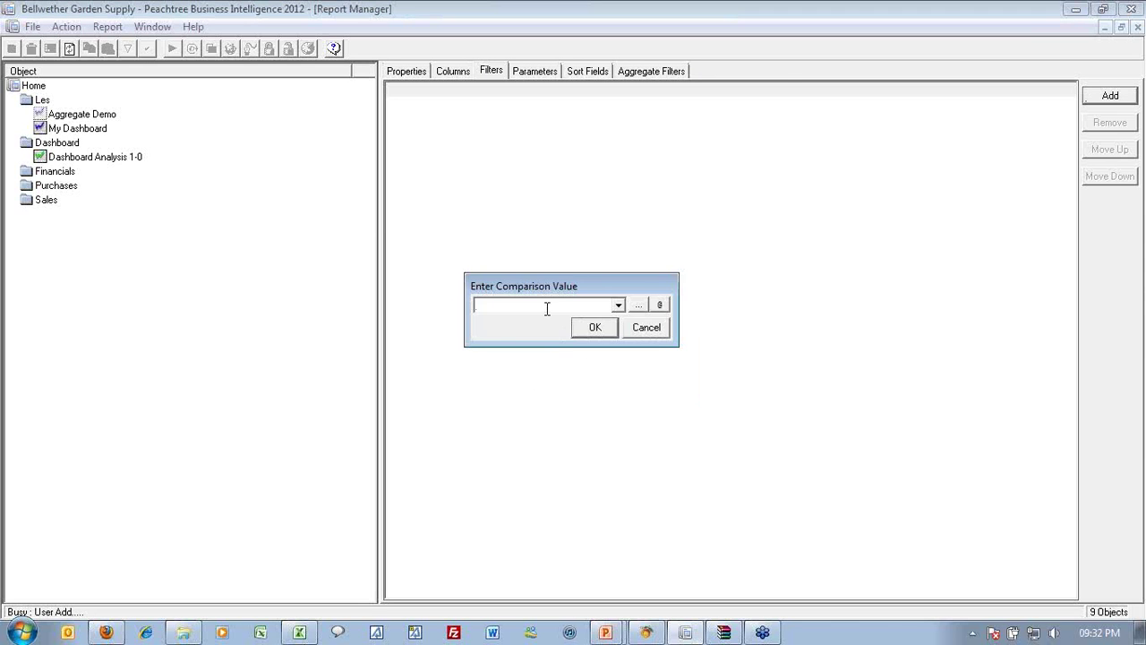
pyautogui.write('0')
pyautogui.press('Return')
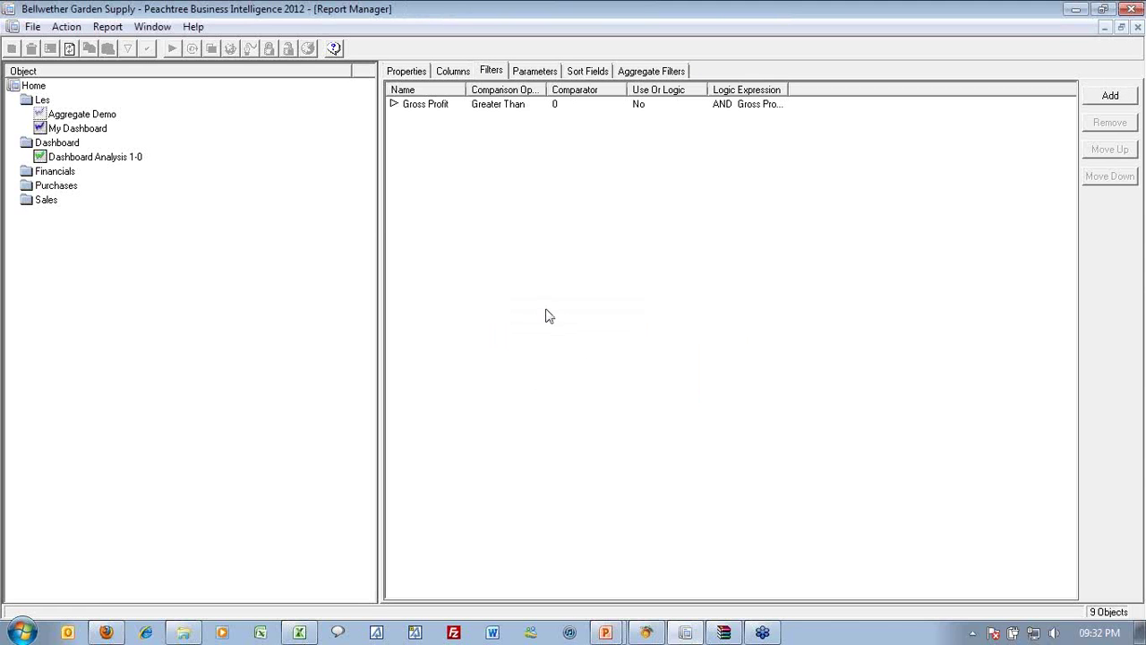
# Step: Run the Aggregate Demo report and shade the repeated item rows 6–7 and 23–26 of the Excel output green
pyautogui.click(75, 115)
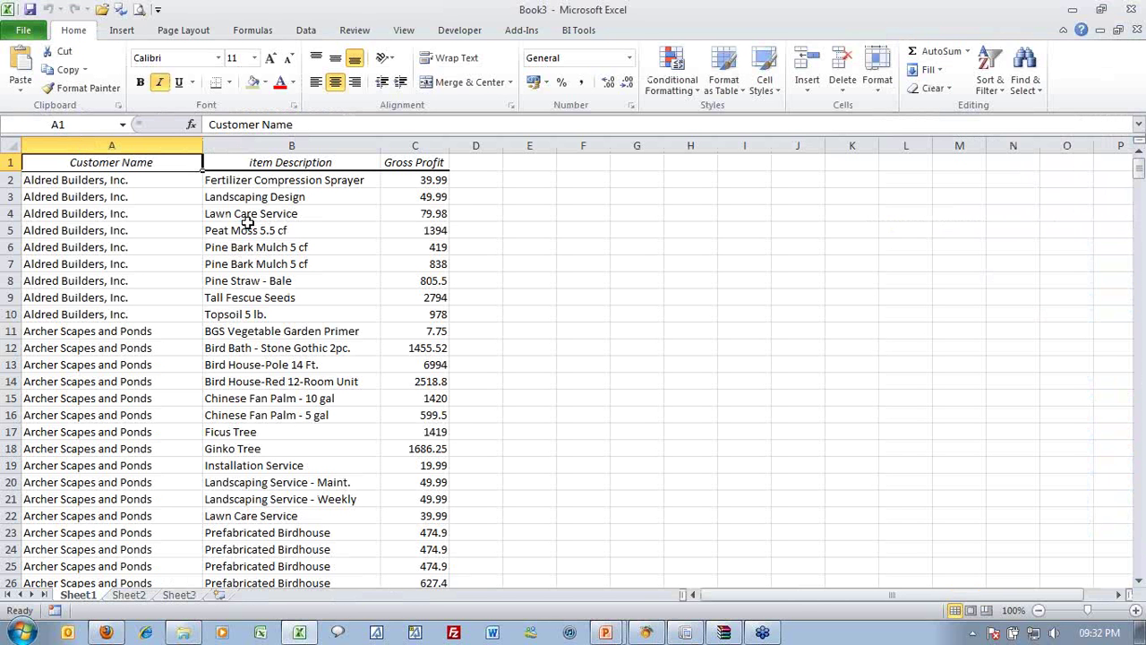
pyautogui.click(7, 247)
pyautogui.moveTo(7, 247); pyautogui.dragTo(8, 263)
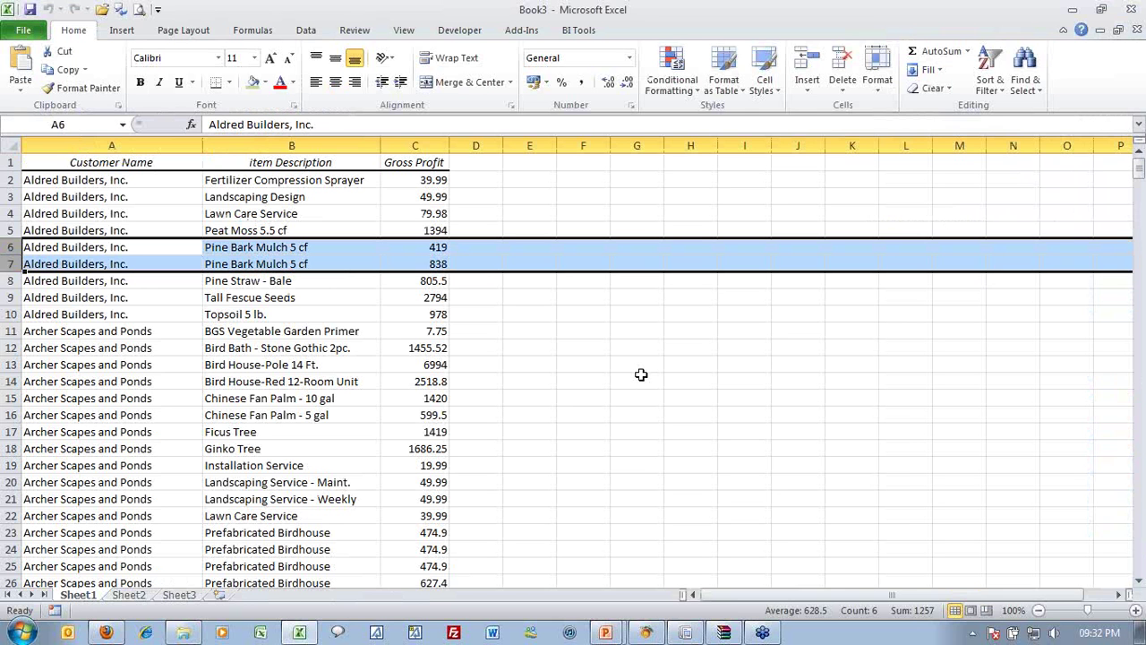
pyautogui.moveTo(7, 532); pyautogui.dragTo(7, 582)
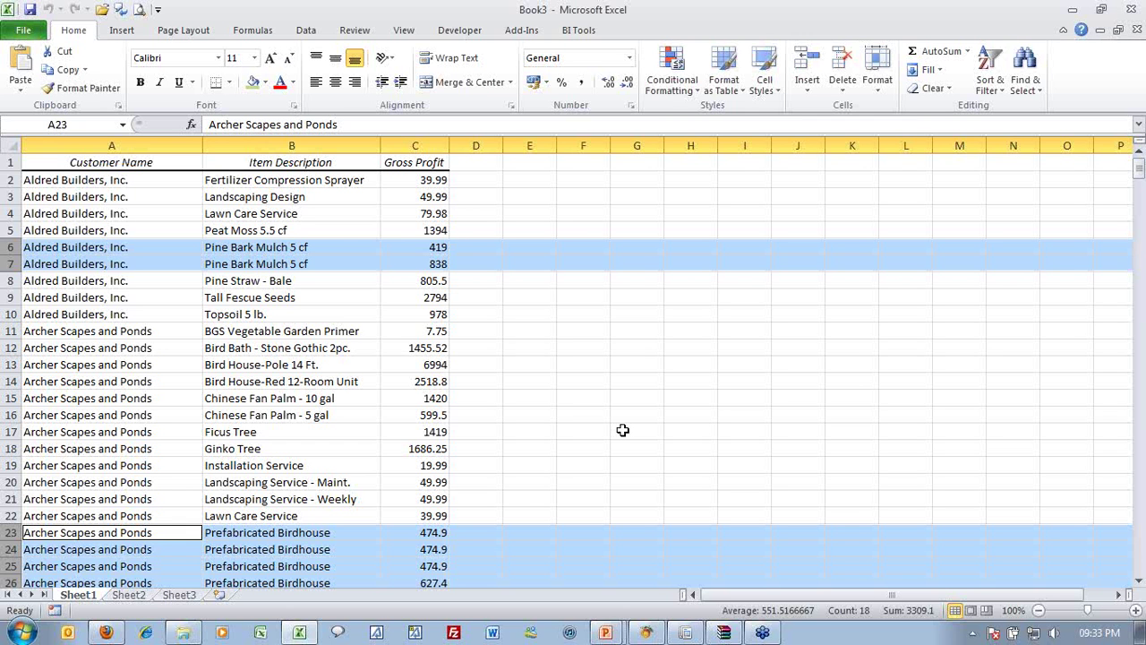
pyautogui.click(254, 82)
pyautogui.click(535, 366)
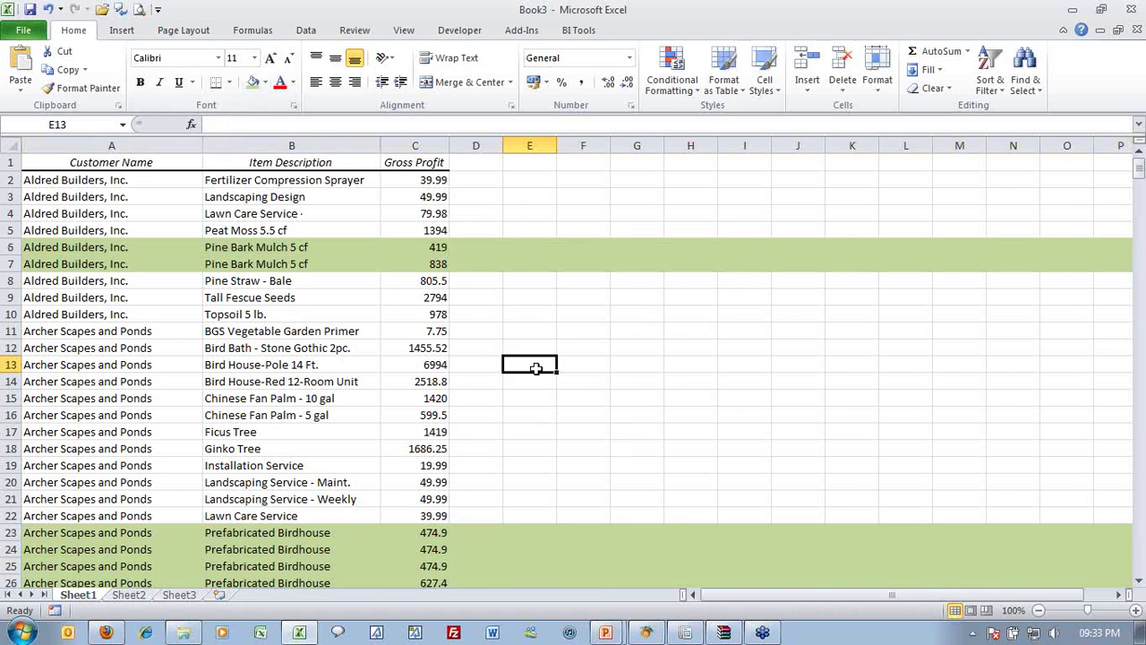
# Step: Switch back to Report Manager and apply the Sum aggregate function to the report's Gross Profit column
pyautogui.hotkey('alt', 'Tab')
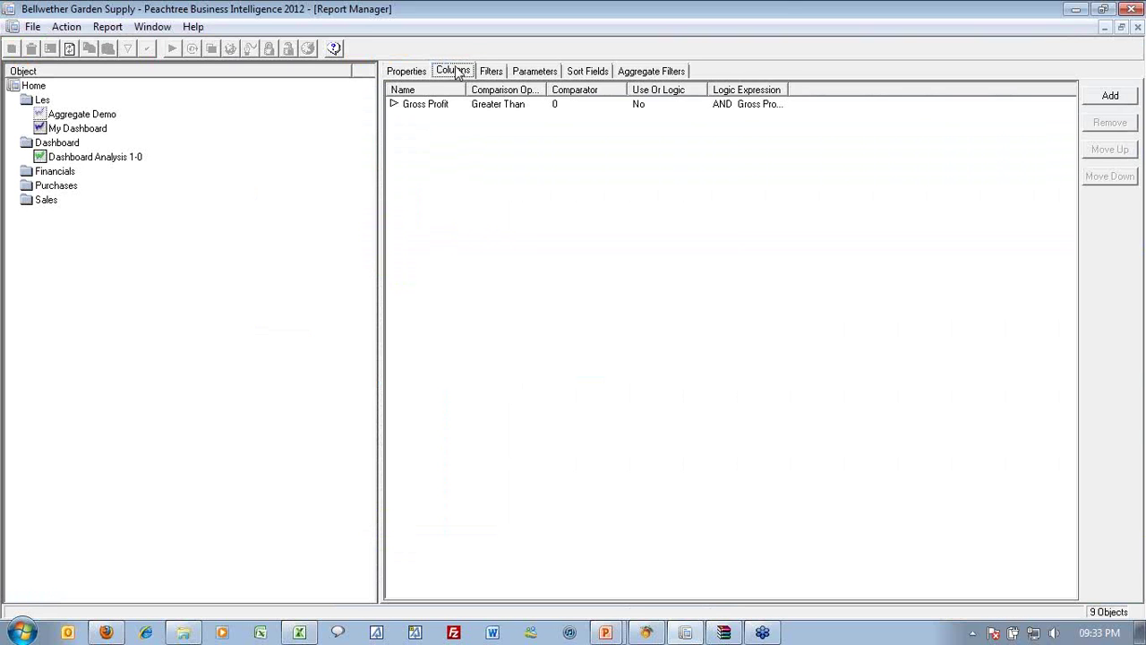
pyautogui.click(454, 71)
pyautogui.moveTo(472, 90); pyautogui.dragTo(509, 89)
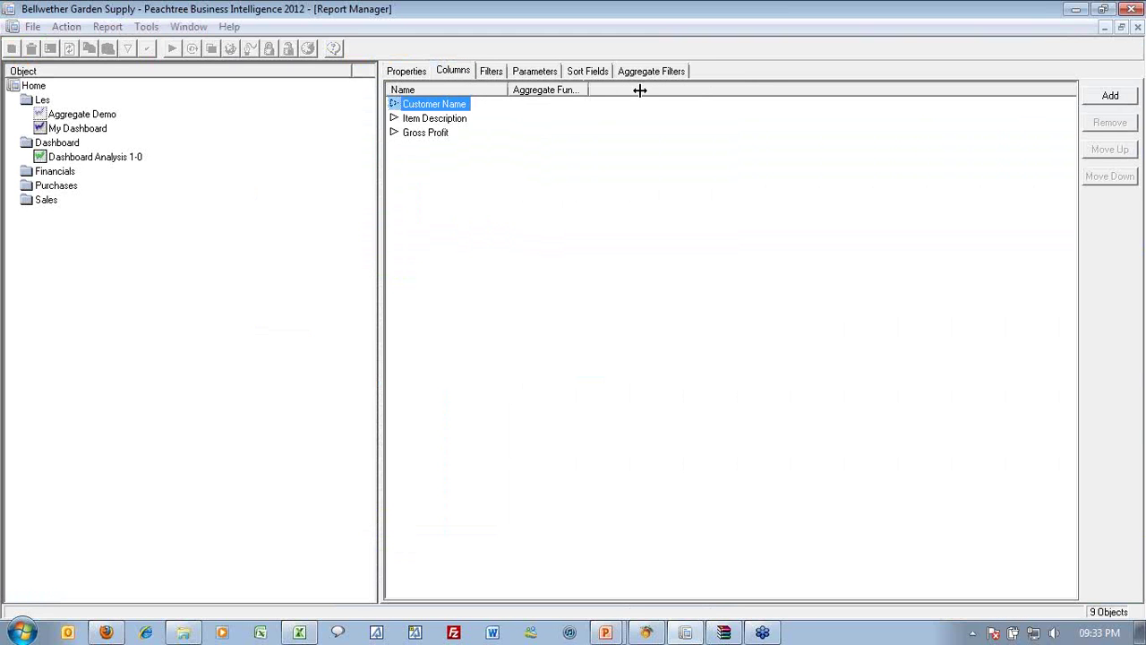
pyautogui.moveTo(640, 89); pyautogui.dragTo(642, 89)
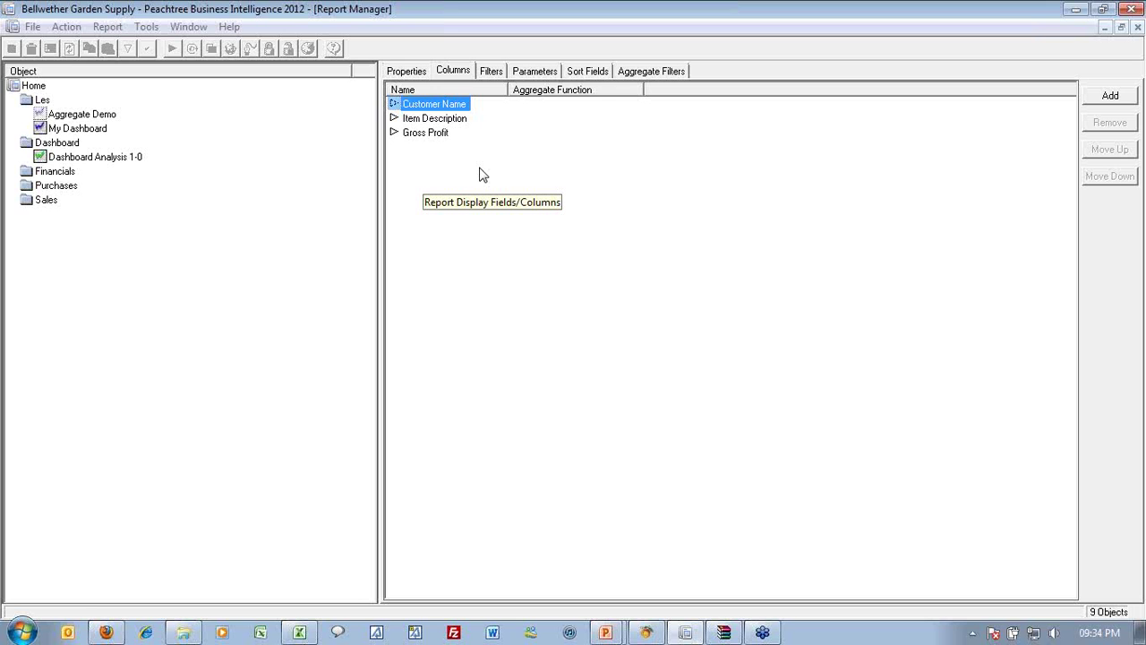
pyautogui.rightClick(424, 135)
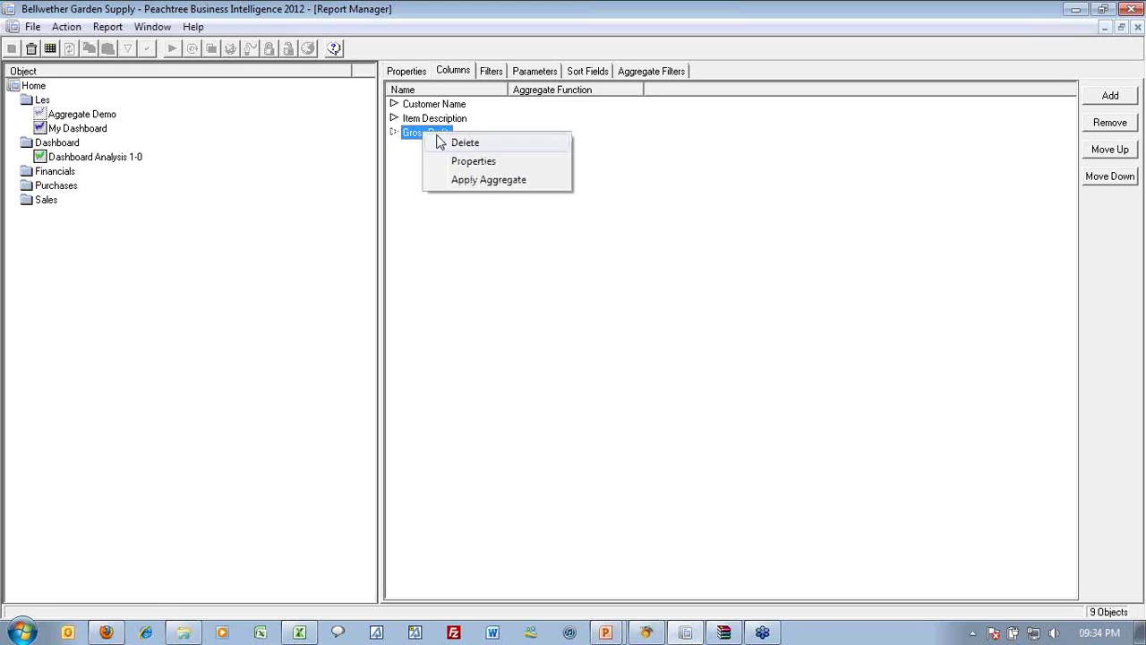
pyautogui.click(486, 179)
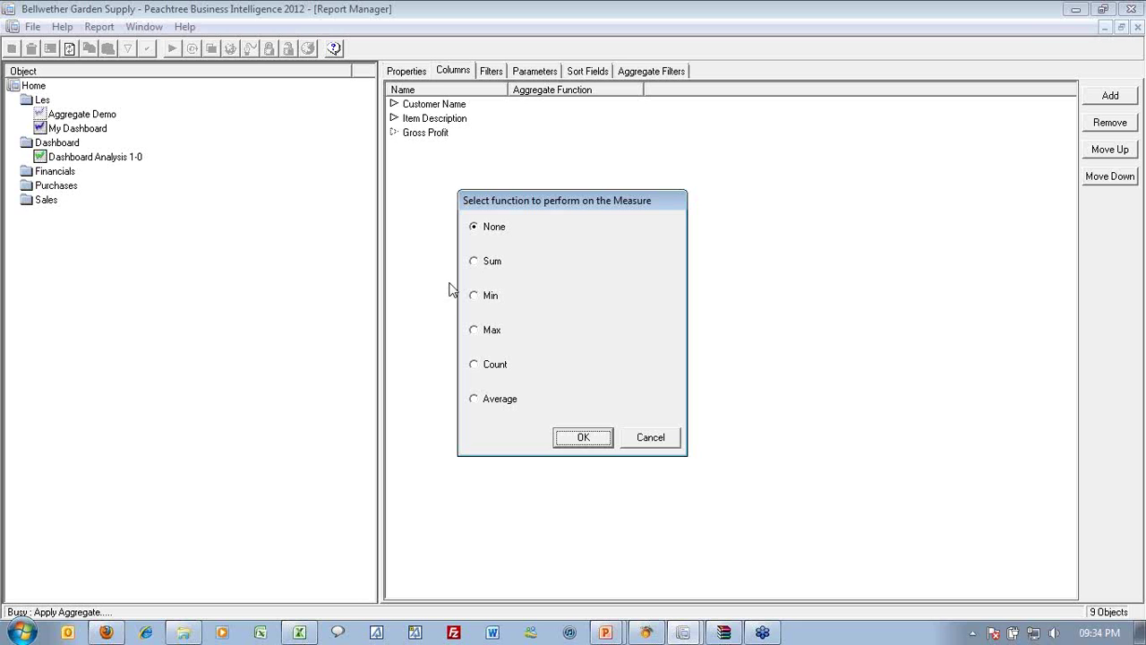
pyautogui.click(491, 262)
pyautogui.click(584, 441)
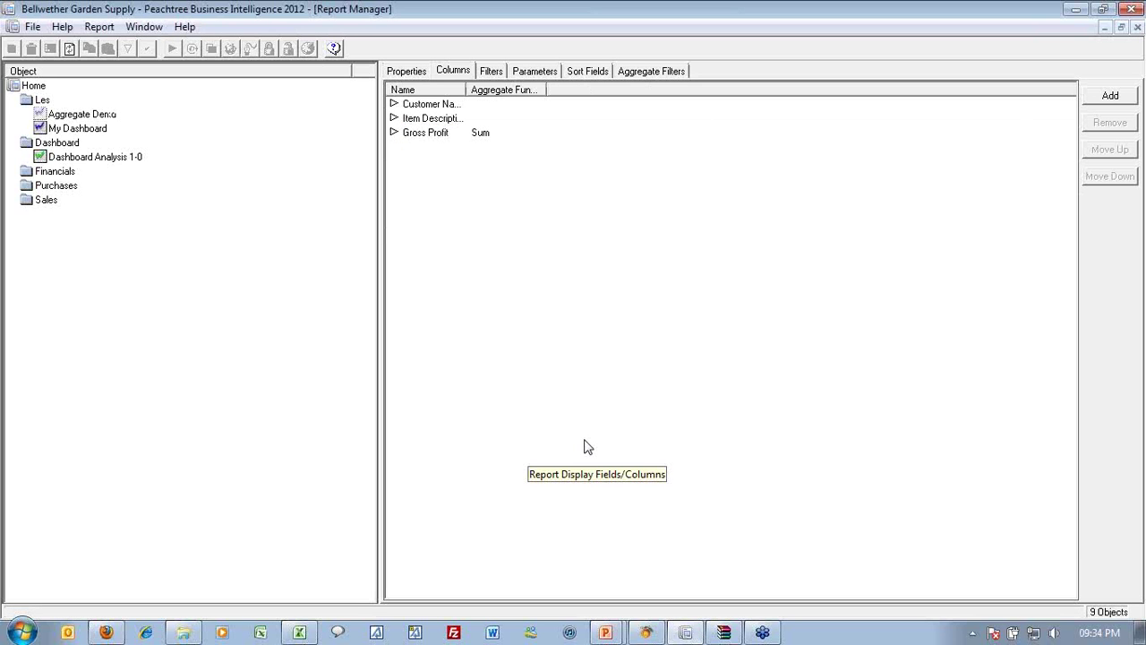
# Step: Widen the Name column of the column list and run the Aggregate Demo report with the summed gross profit
pyautogui.moveTo(466, 89); pyautogui.dragTo(493, 90)
pyautogui.click(455, 106)
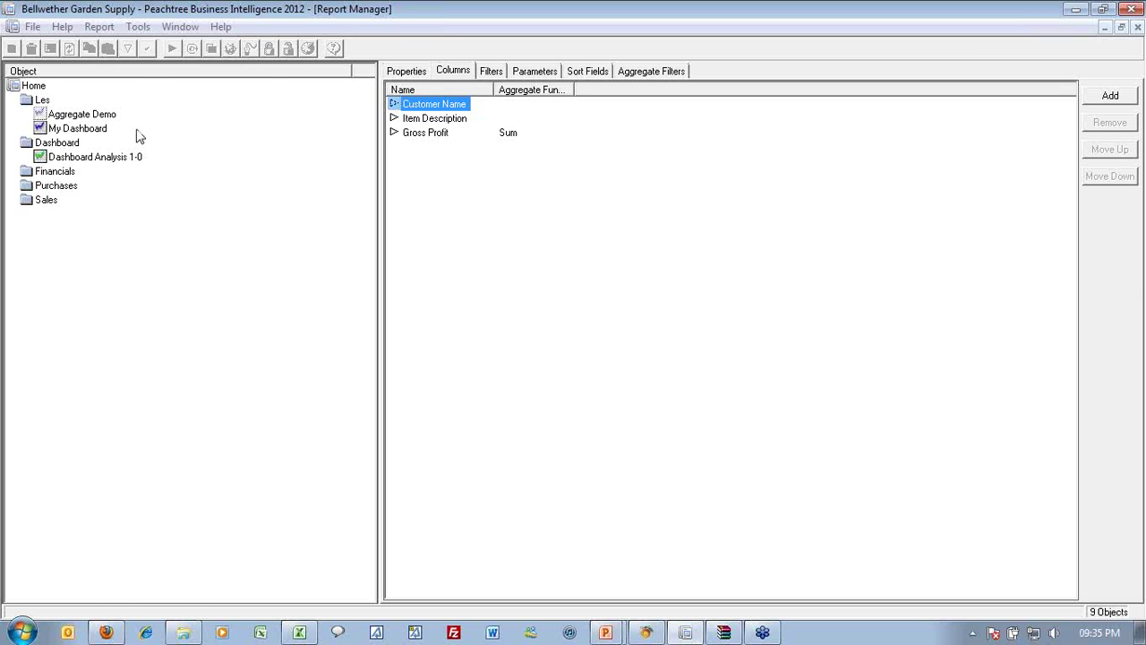
pyautogui.click(95, 114)
pyautogui.click(173, 50)
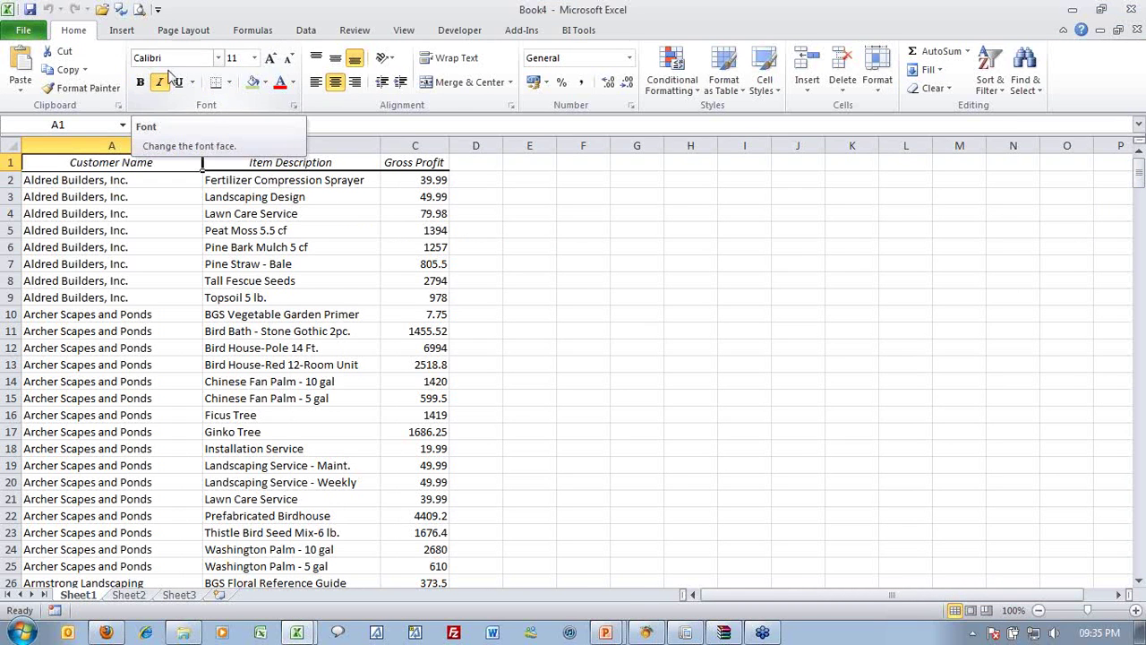
# Step: Shade the Pine Bark Mulch row 6 and Prefabricated Birdhouse row 22 green, and close the workbook without saving
pyautogui.click(7, 249)
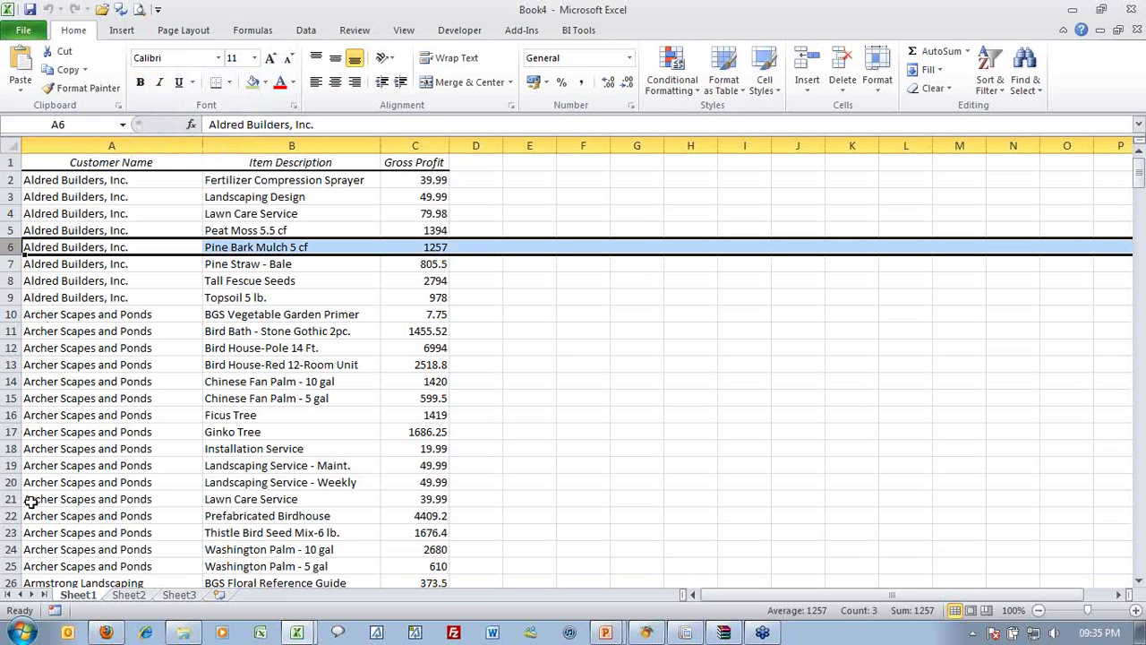
pyautogui.keyDown('ctrl'); pyautogui.click(4, 517); pyautogui.keyUp('ctrl')
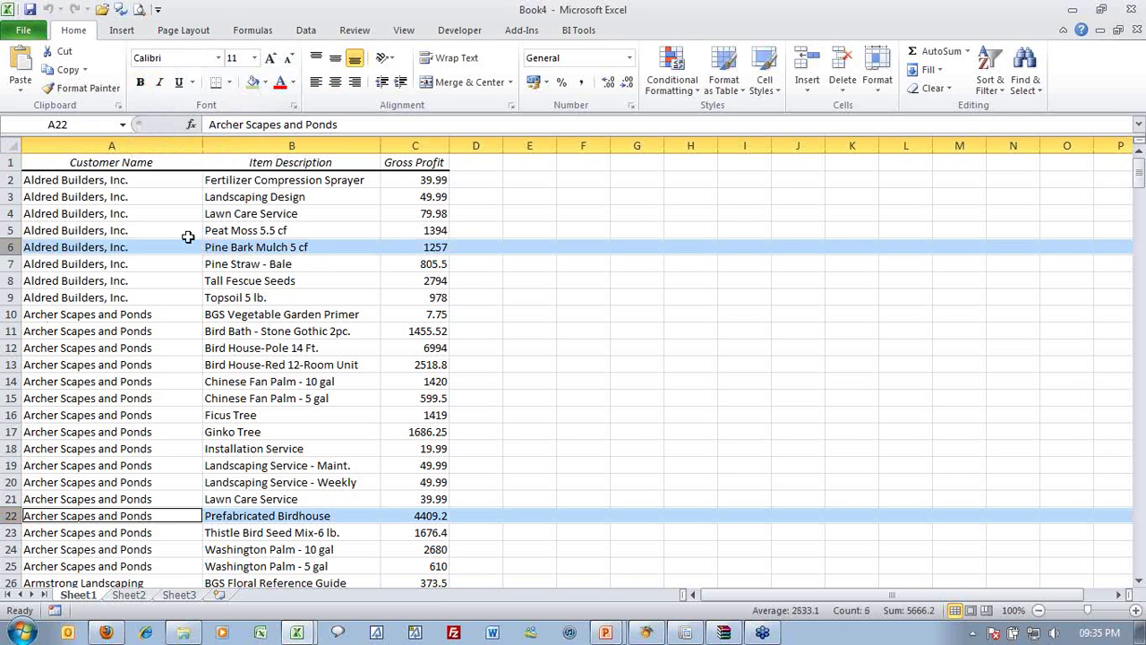
pyautogui.click(253, 81)
pyautogui.click(661, 419)
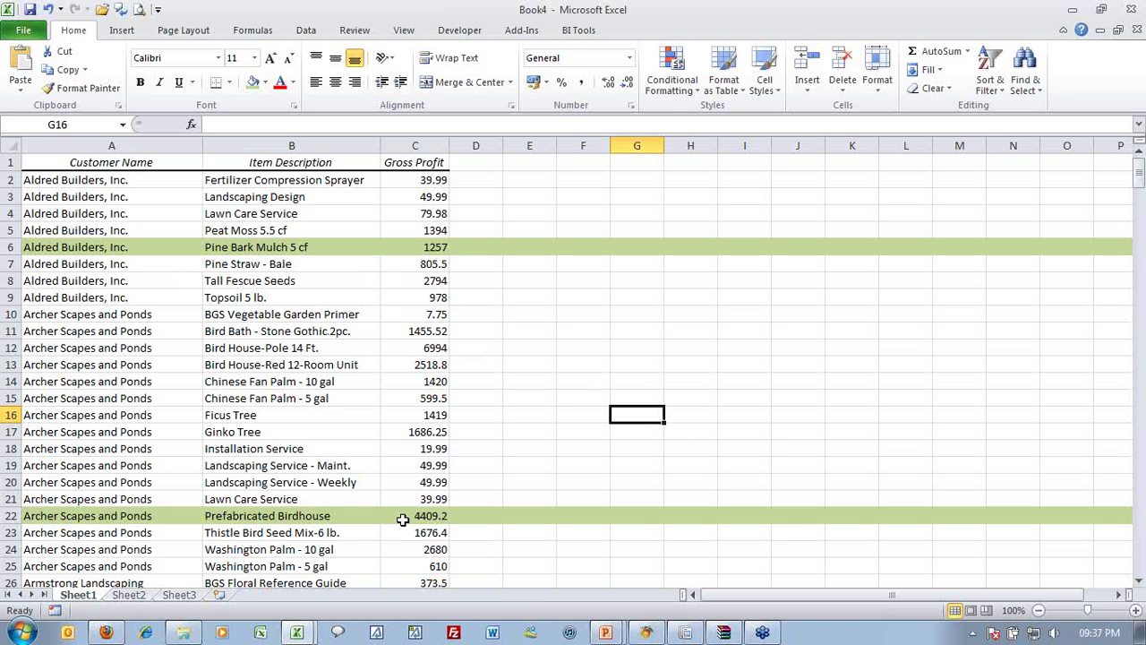
pyautogui.click(1140, 33)
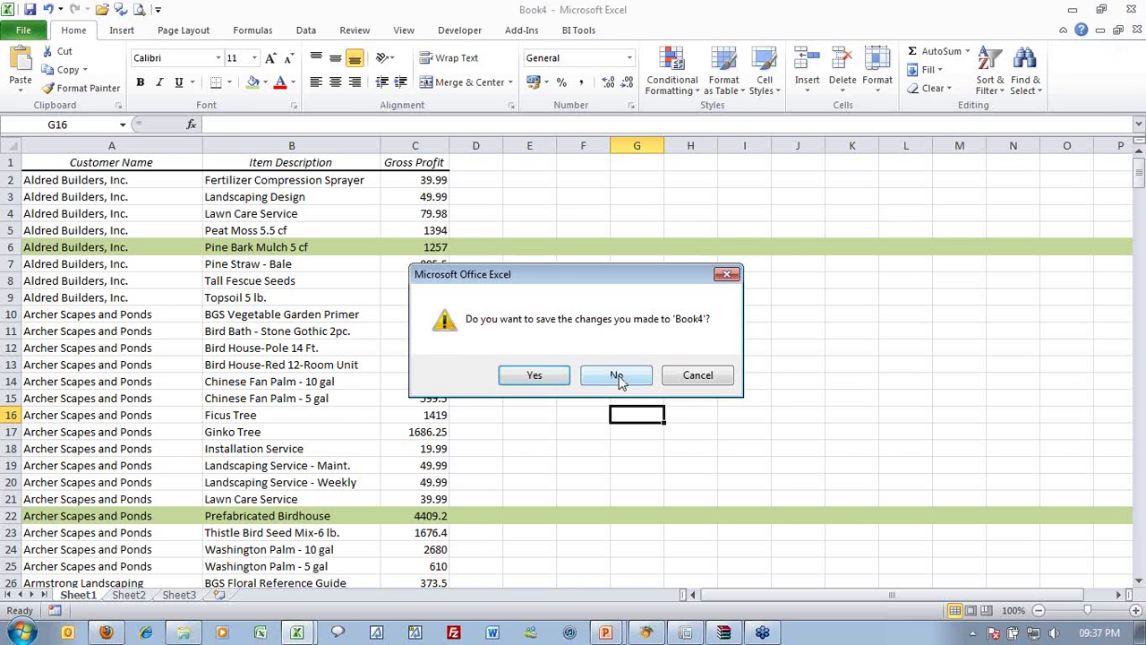
pyautogui.click(617, 375)
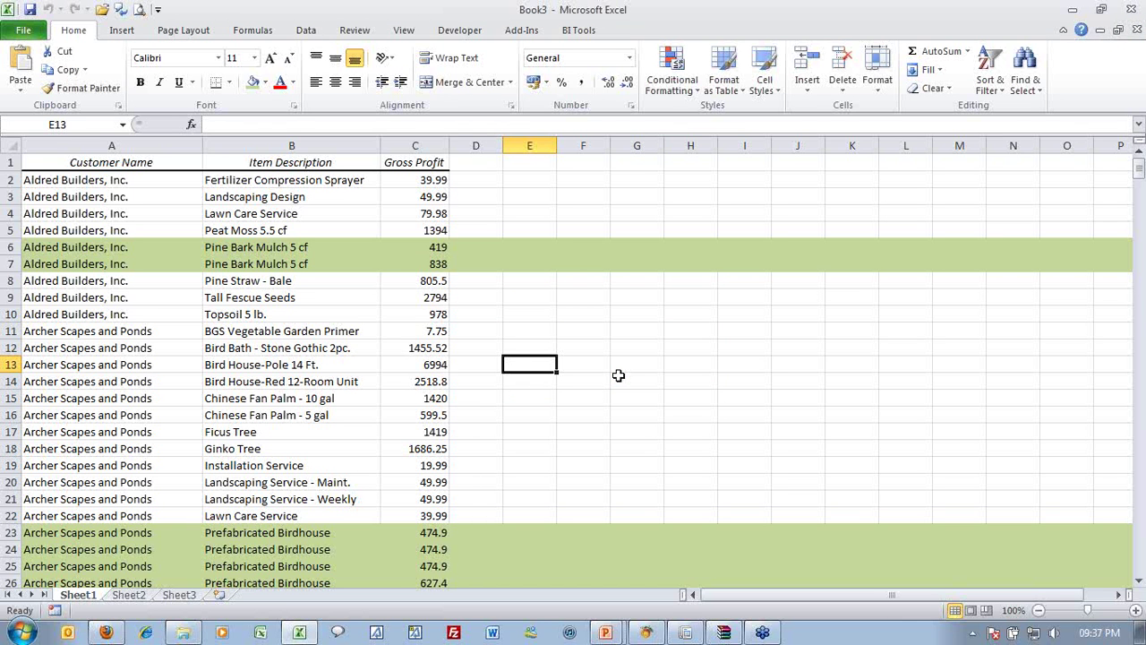
# Step: Switch back to Report Manager and add Gross Profit a second time as a column of the report
pyautogui.hotkey('alt', 'Tab')
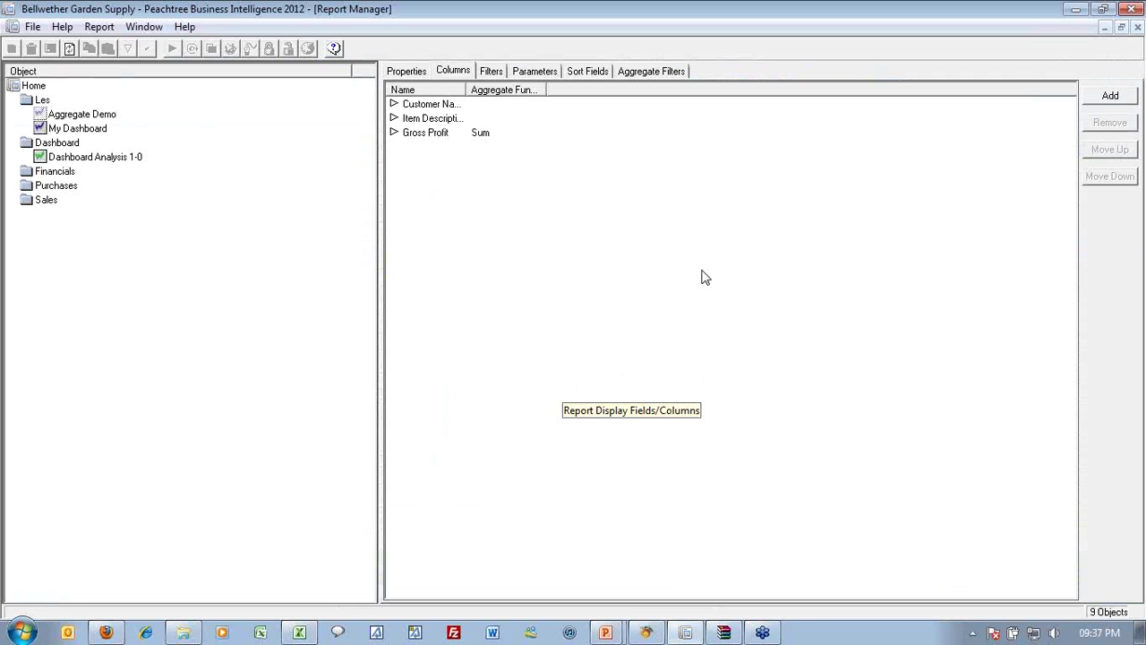
pyautogui.click(1129, 97)
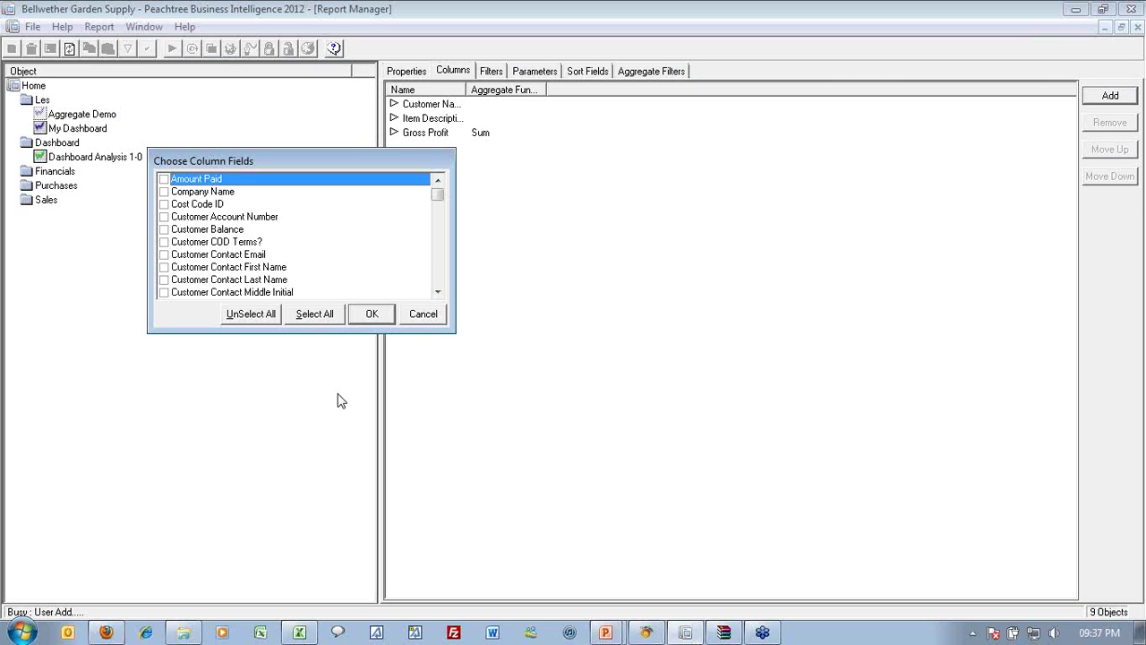
pyautogui.click(243, 258)
pyautogui.press('g')
pyautogui.click(164, 293)
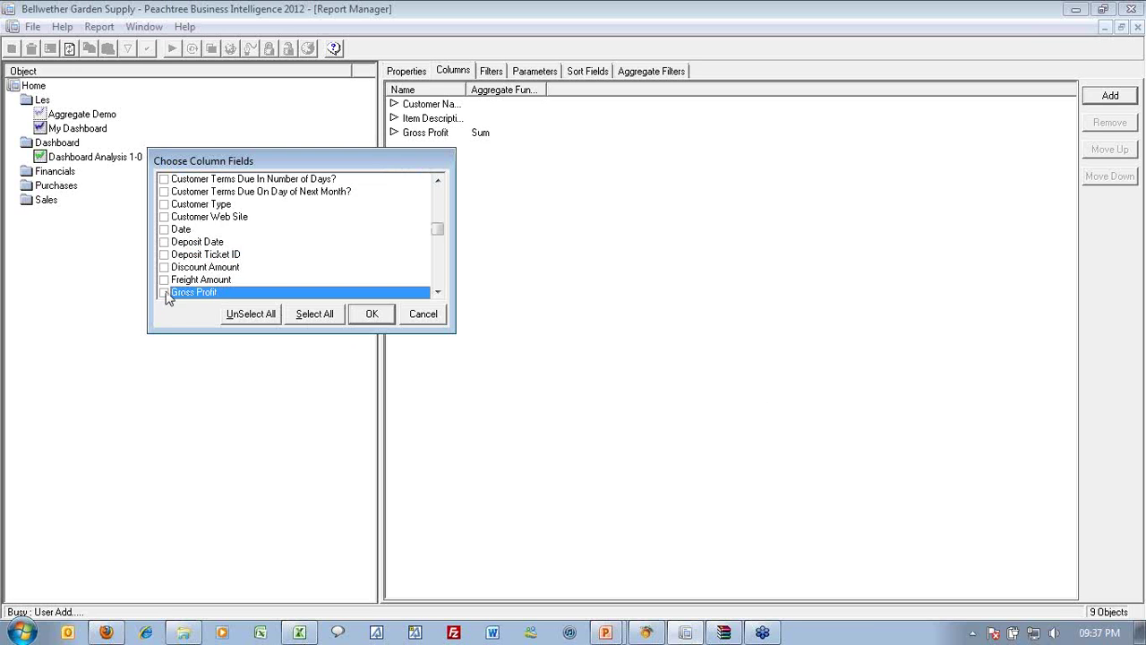
pyautogui.click(374, 315)
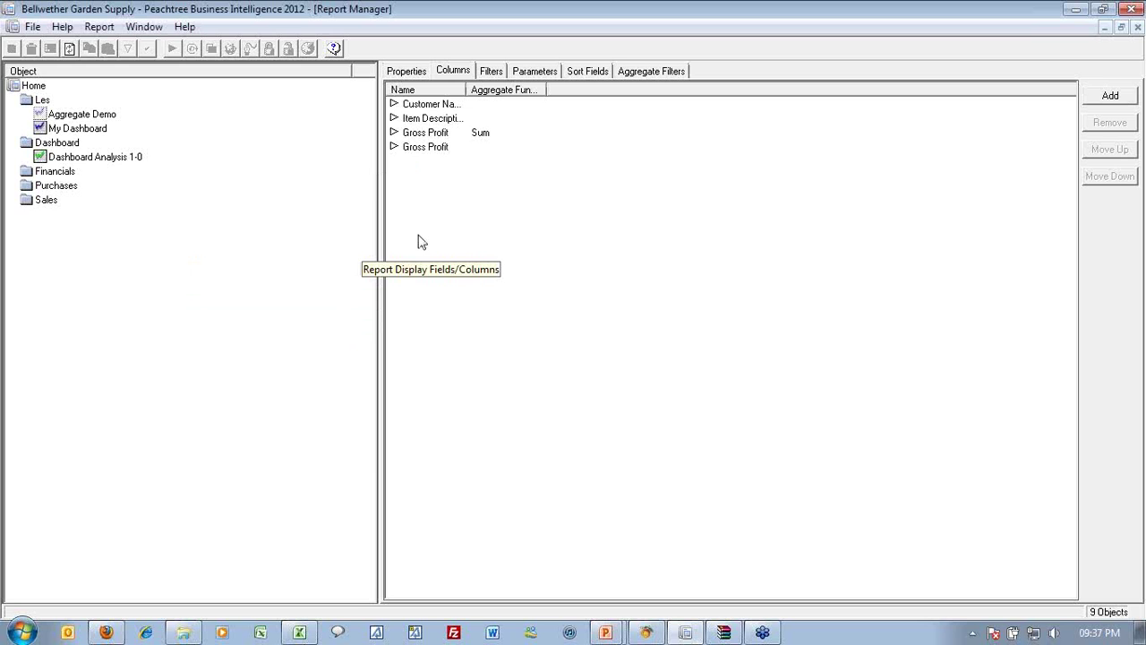
# Step: Apply the Count aggregate function to the second Gross Profit column
pyautogui.rightClick(435, 149)
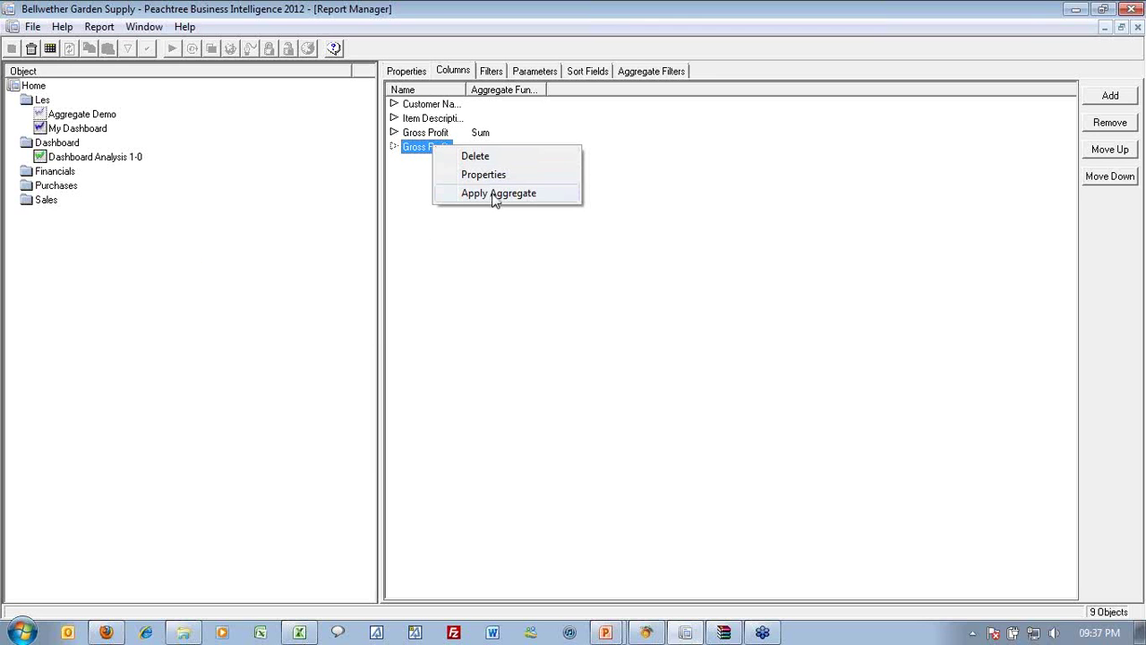
pyautogui.click(494, 194)
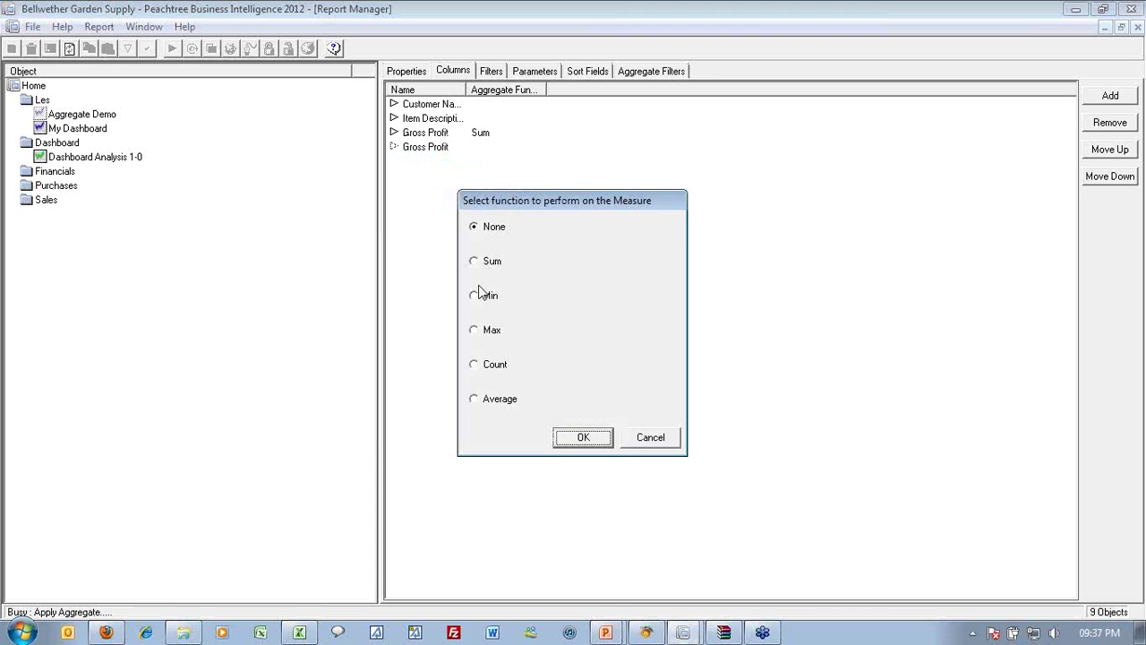
pyautogui.click(482, 369)
pyautogui.click(587, 437)
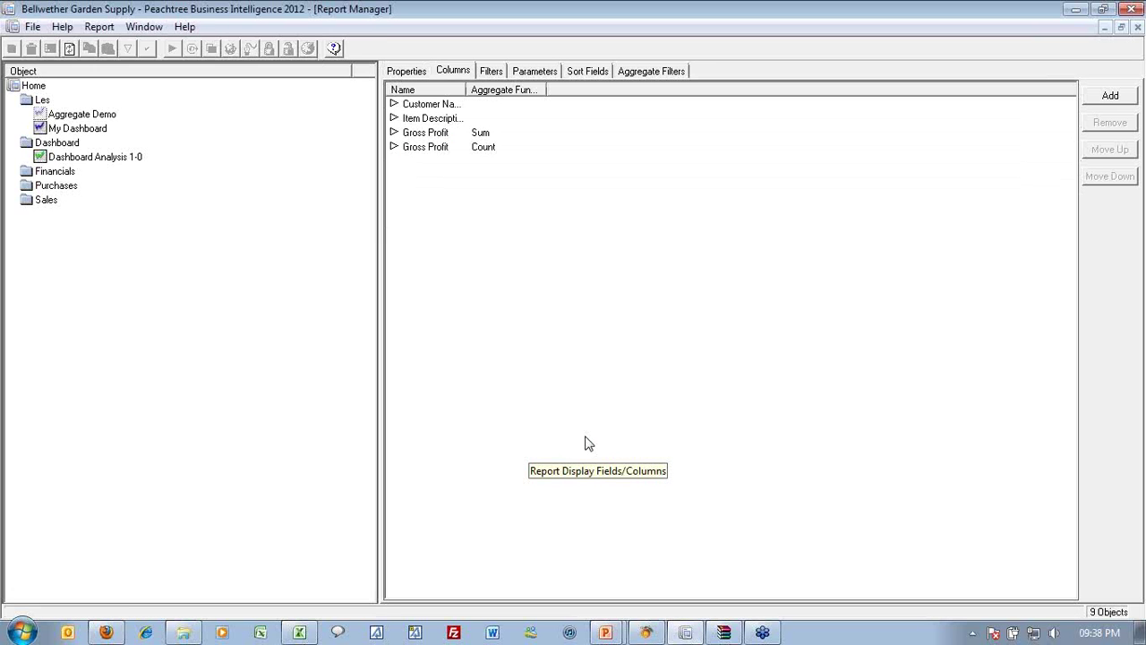
# Step: Expand the Aggregate Demo report's columns and rename the second Gross Profit column as "Gross Profit - Average"
pyautogui.doubleClick(59, 117)
pyautogui.doubleClick(89, 145)
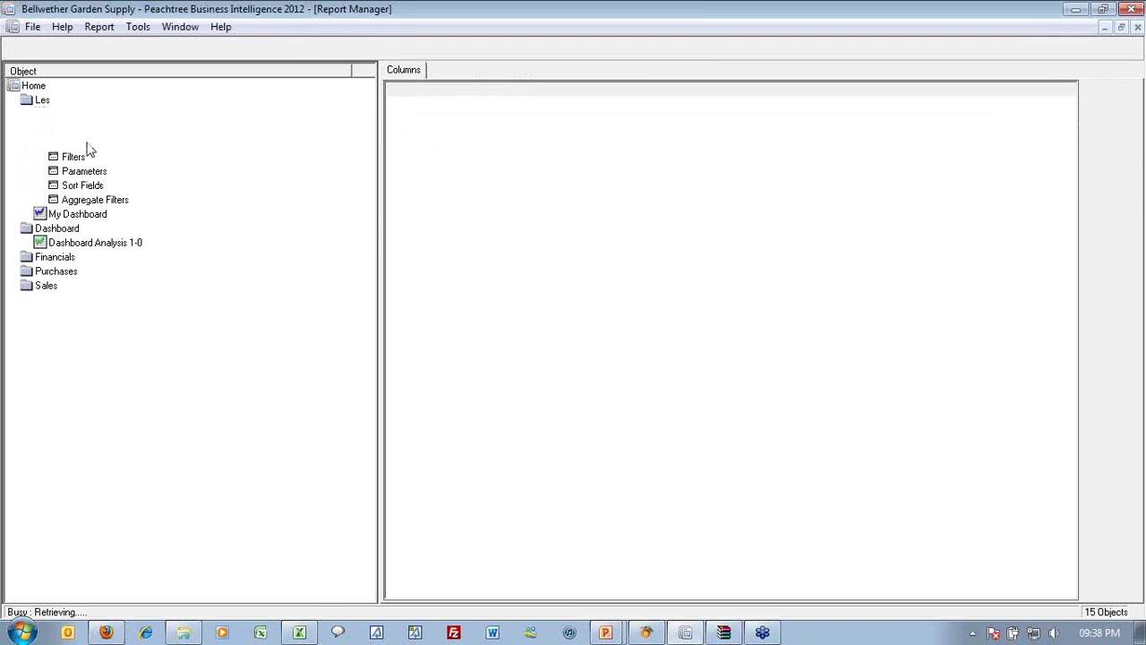
pyautogui.click(99, 202)
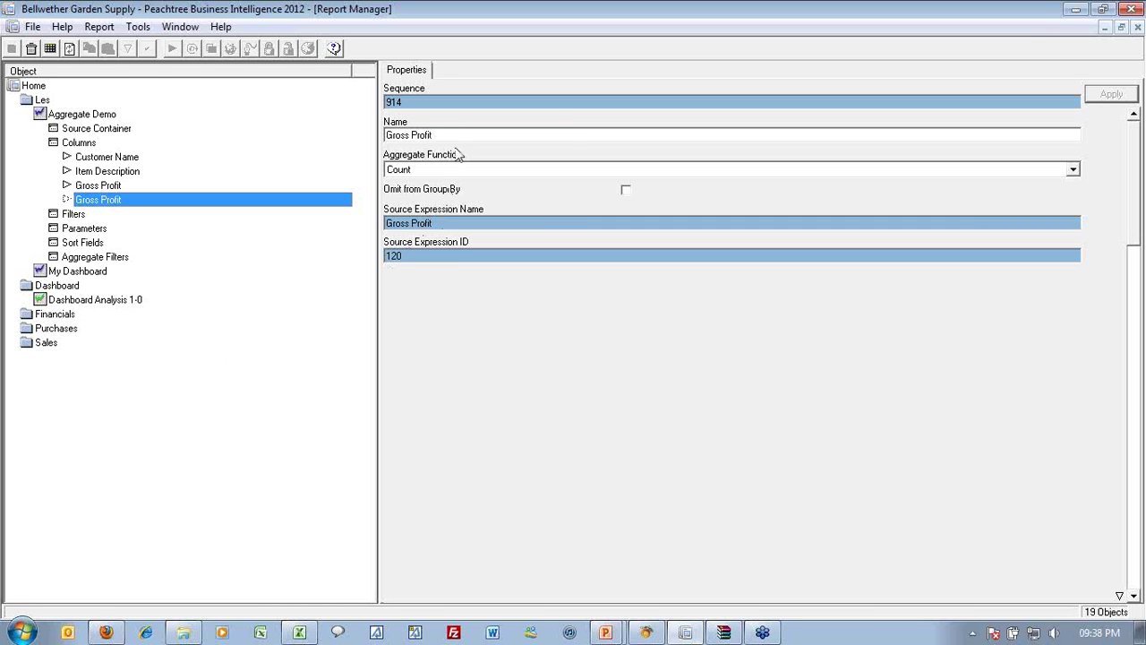
pyautogui.click(457, 134)
pyautogui.click(457, 134)
pyautogui.write('-')
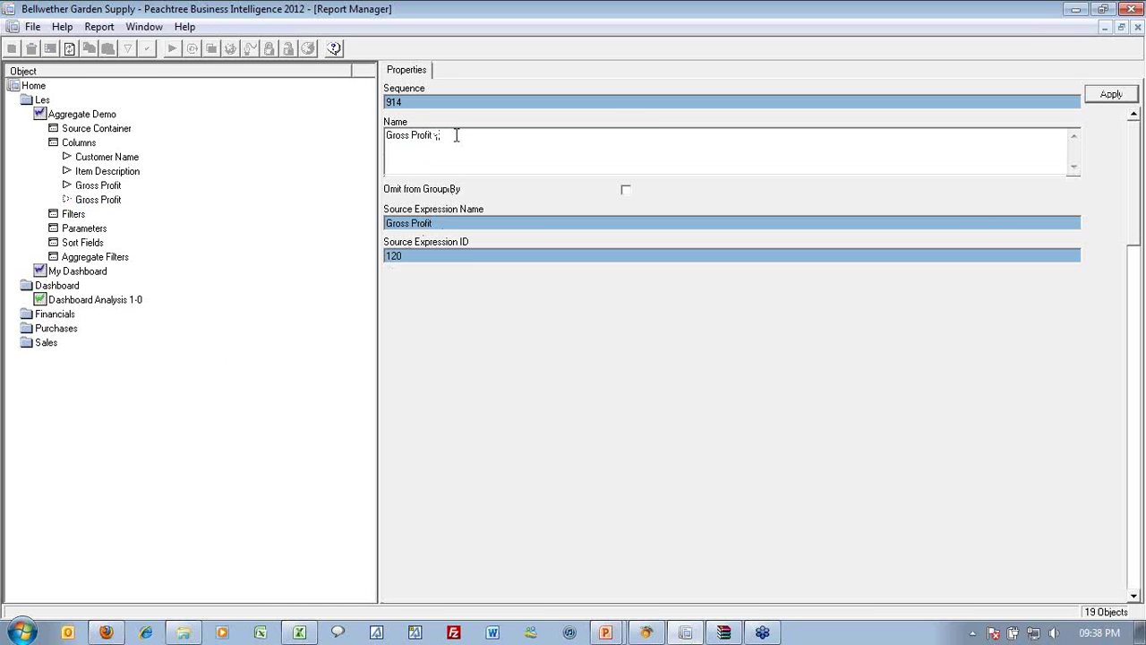
pyautogui.write(' Average')
pyautogui.press('Return')
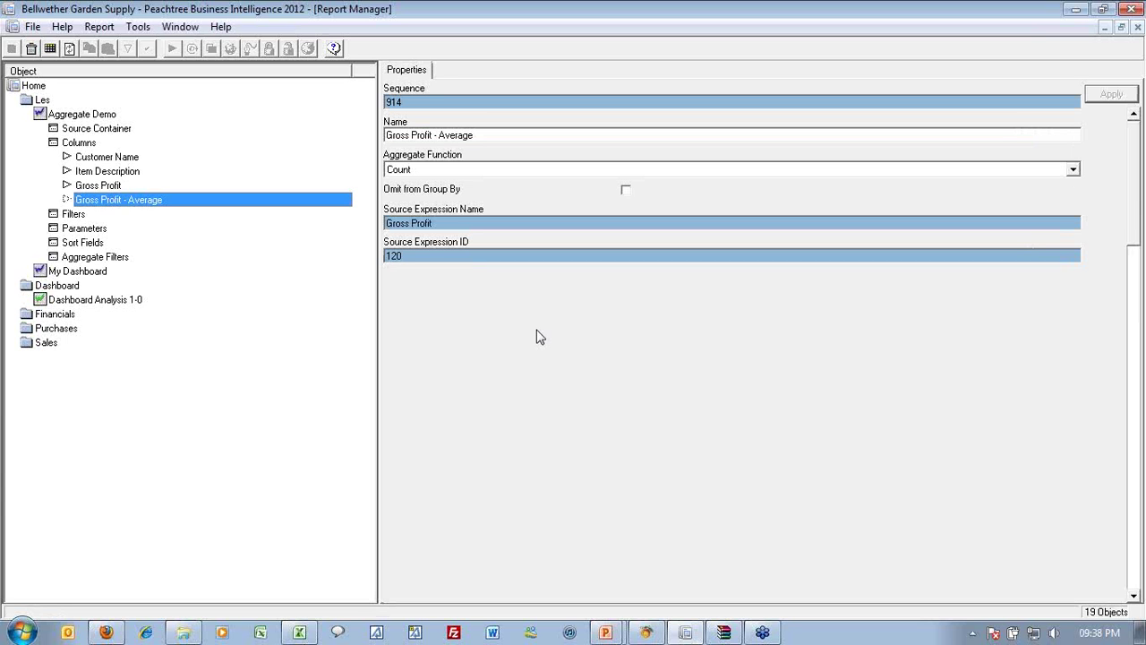
# Step: Run the Aggregate Demo report to view the sum and count columns in Excel
pyautogui.click(105, 116)
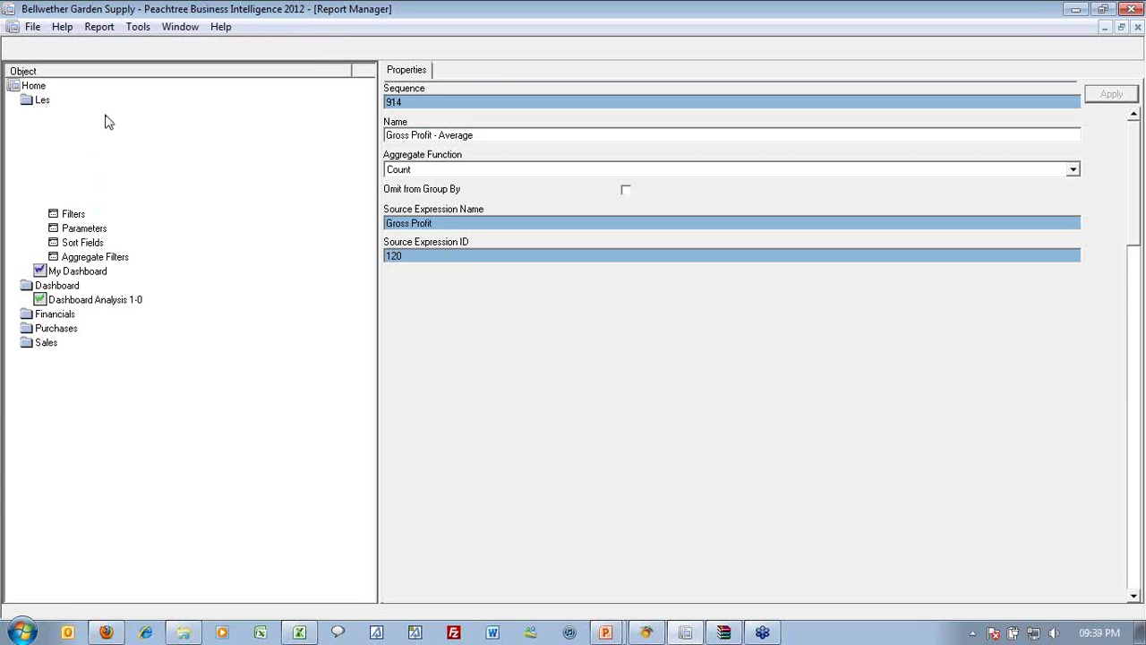
pyautogui.click(171, 49)
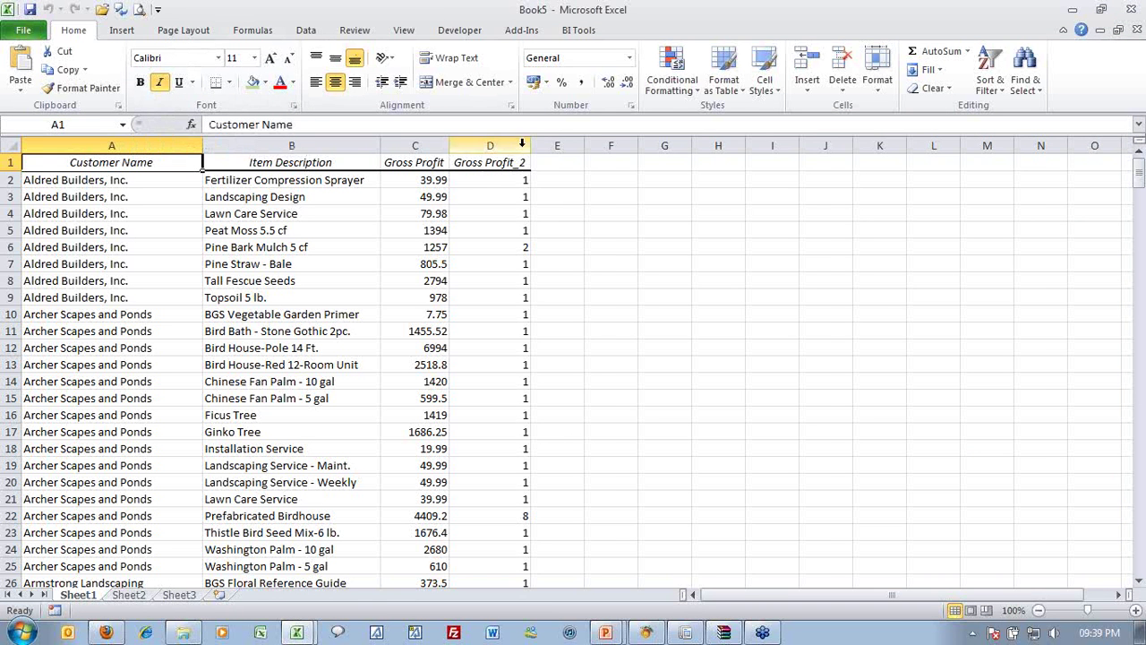
# Step: Widen the Gross Profit_2 column and highlight the Pine Bark Mulch row 6 and Prefabricated Birdhouse row 22 with the green fill
pyautogui.moveTo(531, 145); pyautogui.dragTo(563, 146)
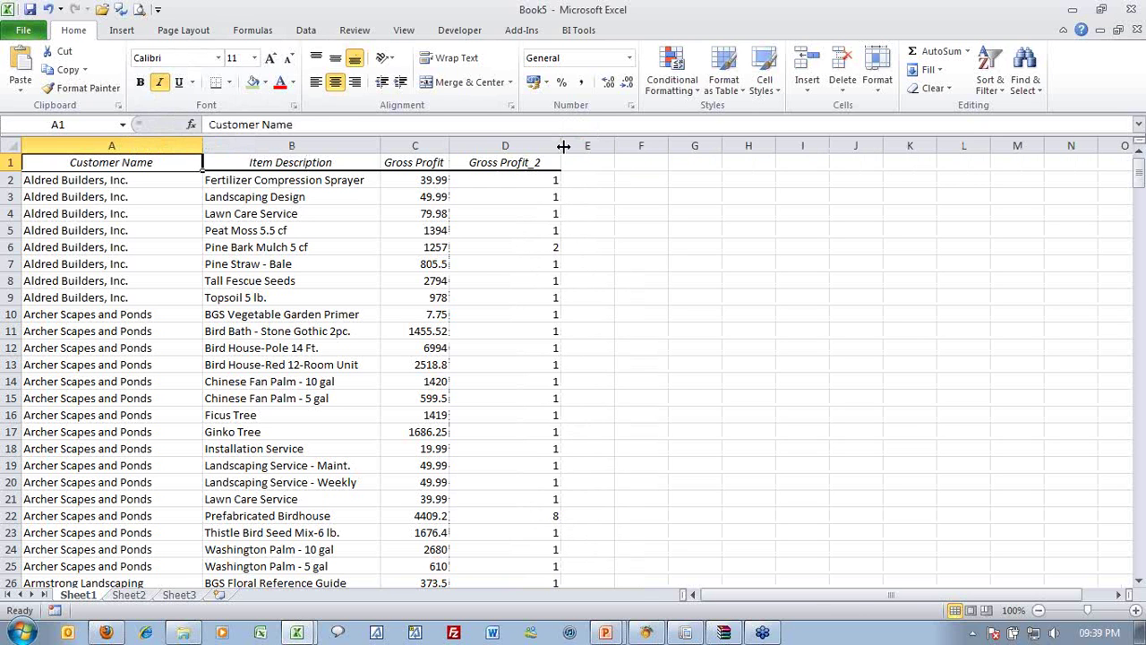
pyautogui.click(8, 516)
pyautogui.keyDown('ctrl'); pyautogui.click(11, 247); pyautogui.keyUp('ctrl')
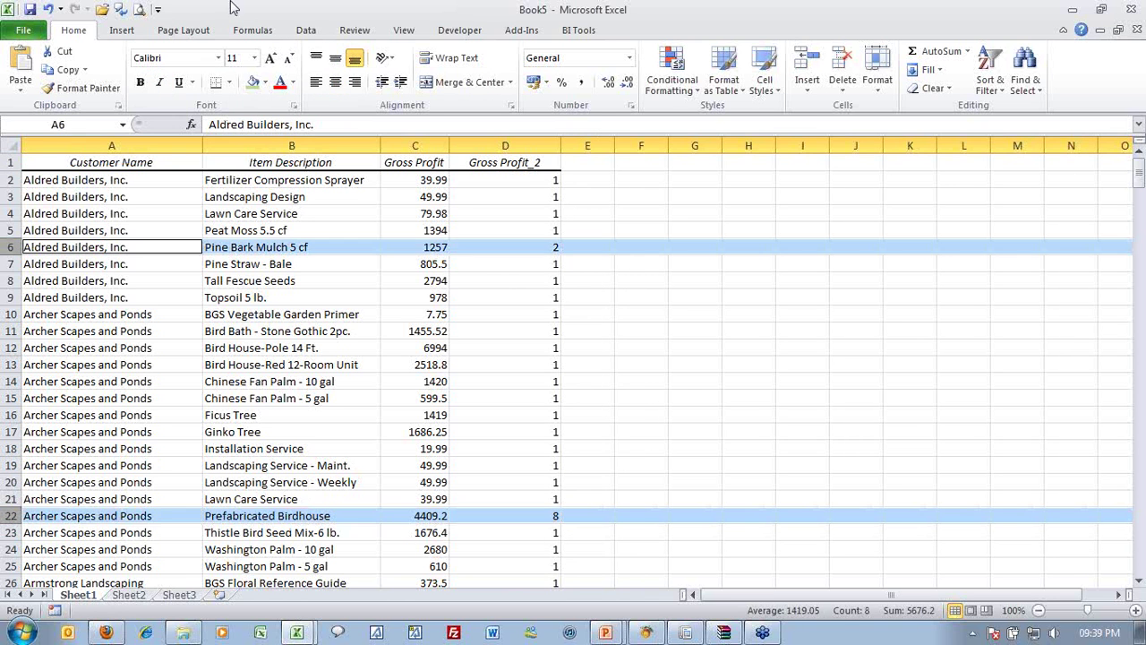
pyautogui.click(253, 81)
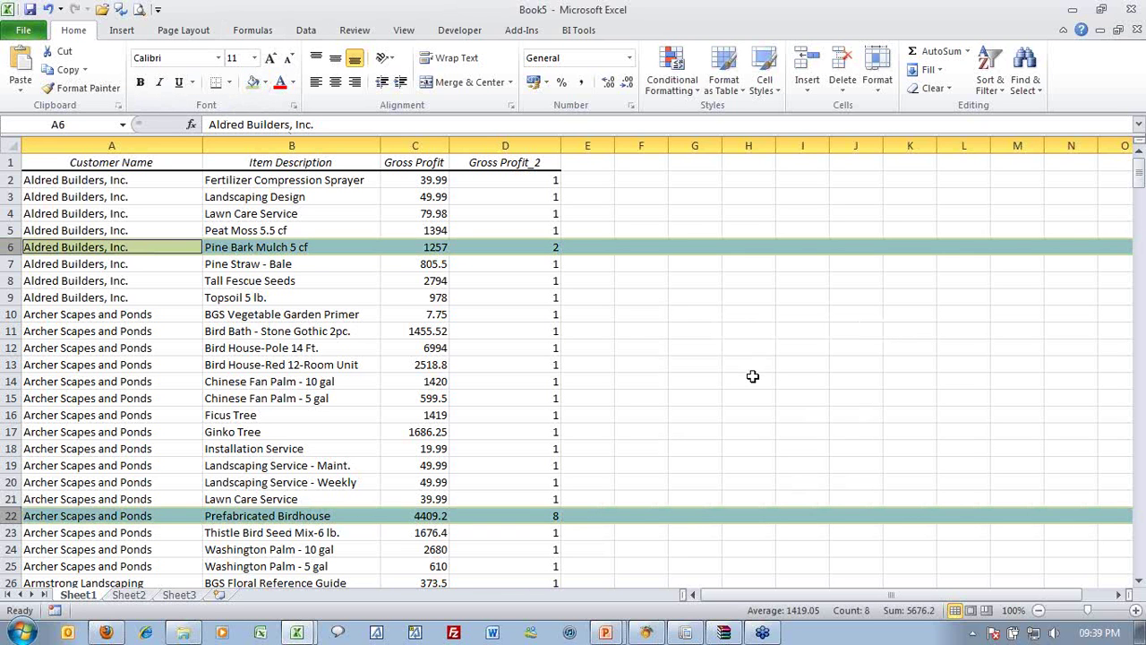
pyautogui.click(902, 199)
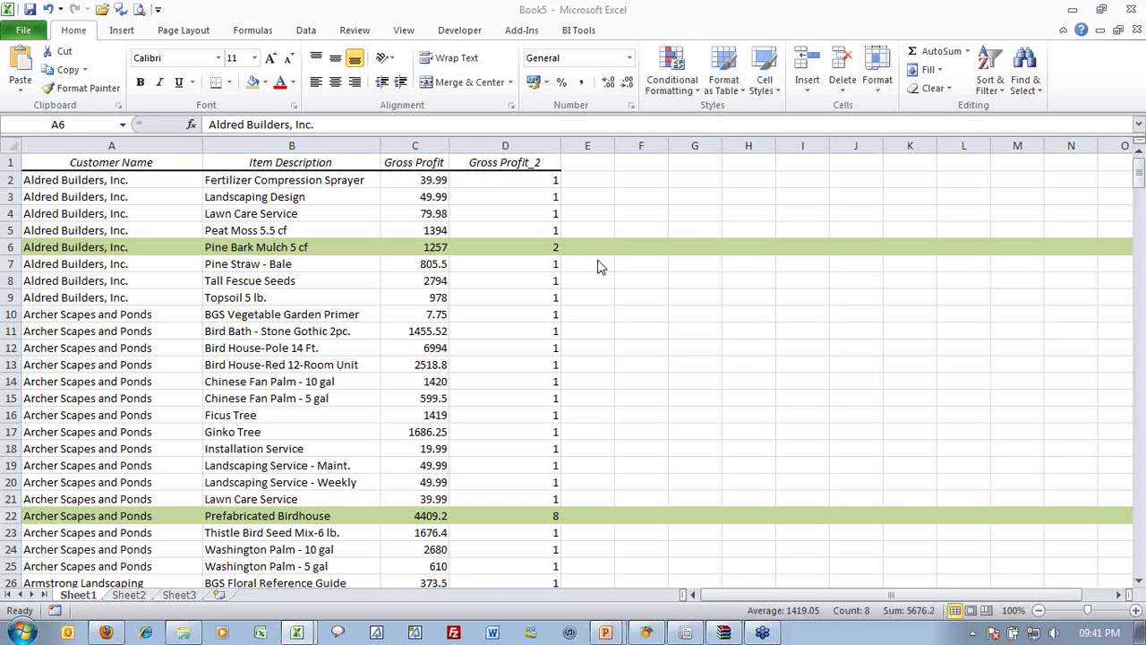
# Step: Switch back to Report Manager and add an aggregate filter to Aggregate Demo: Gross Profit Greater Than Or Equal To 2000
pyautogui.hotkey('alt', 'Tab')
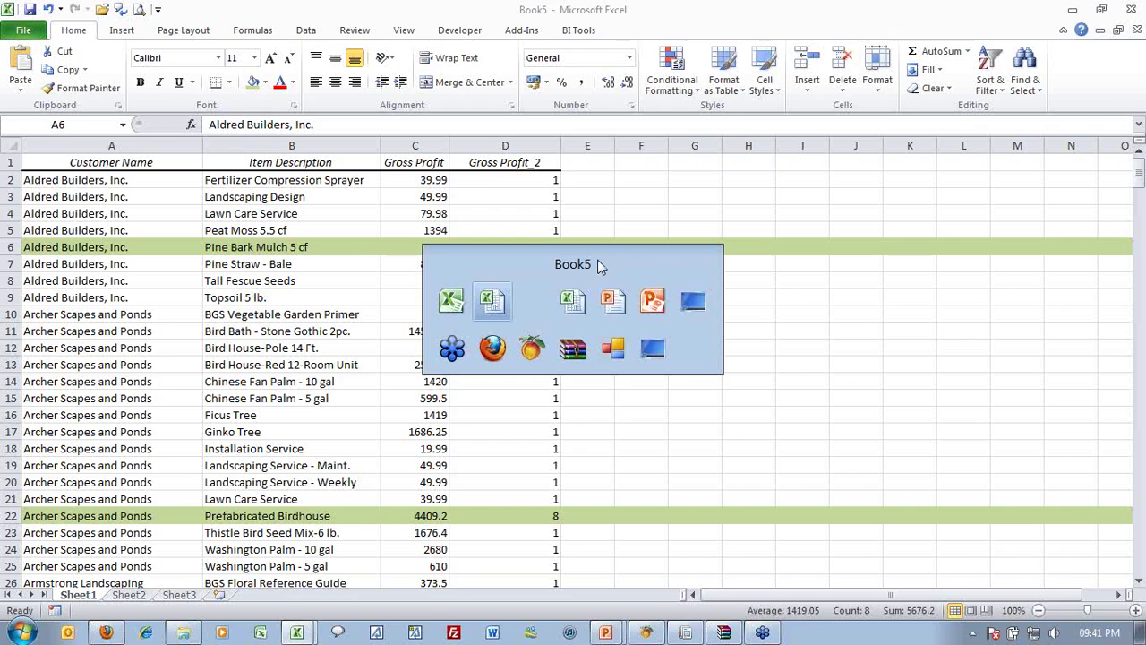
pyautogui.hotkey('alt', 'Tab')
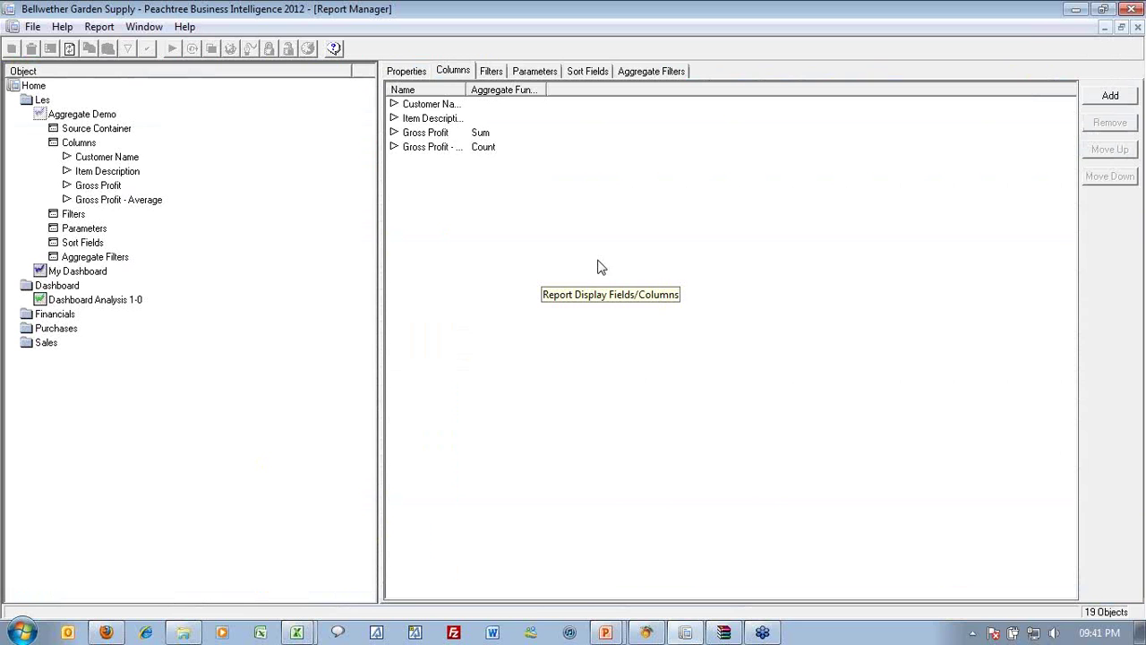
pyautogui.click(667, 71)
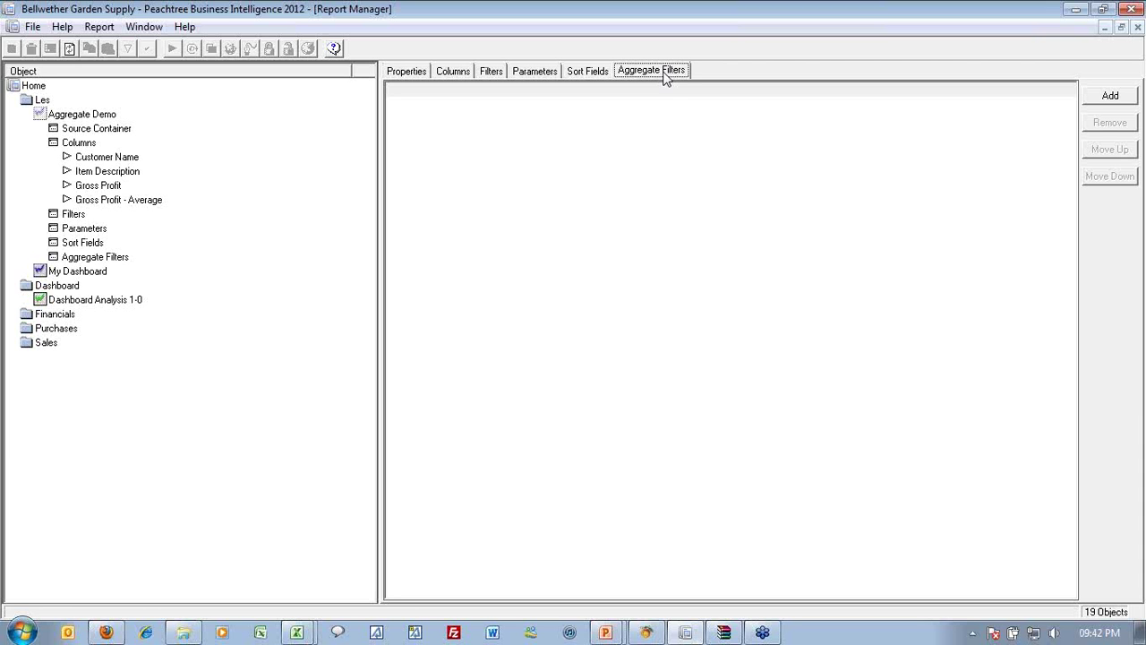
pyautogui.click(1119, 102)
pyautogui.click(528, 306)
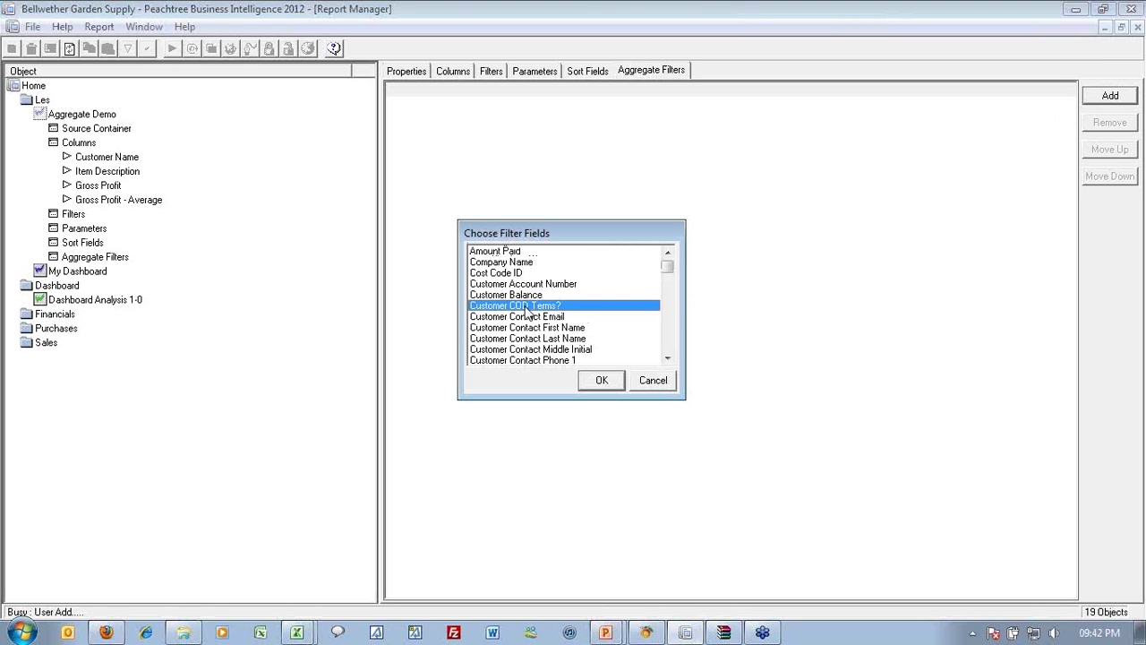
pyautogui.press('g')
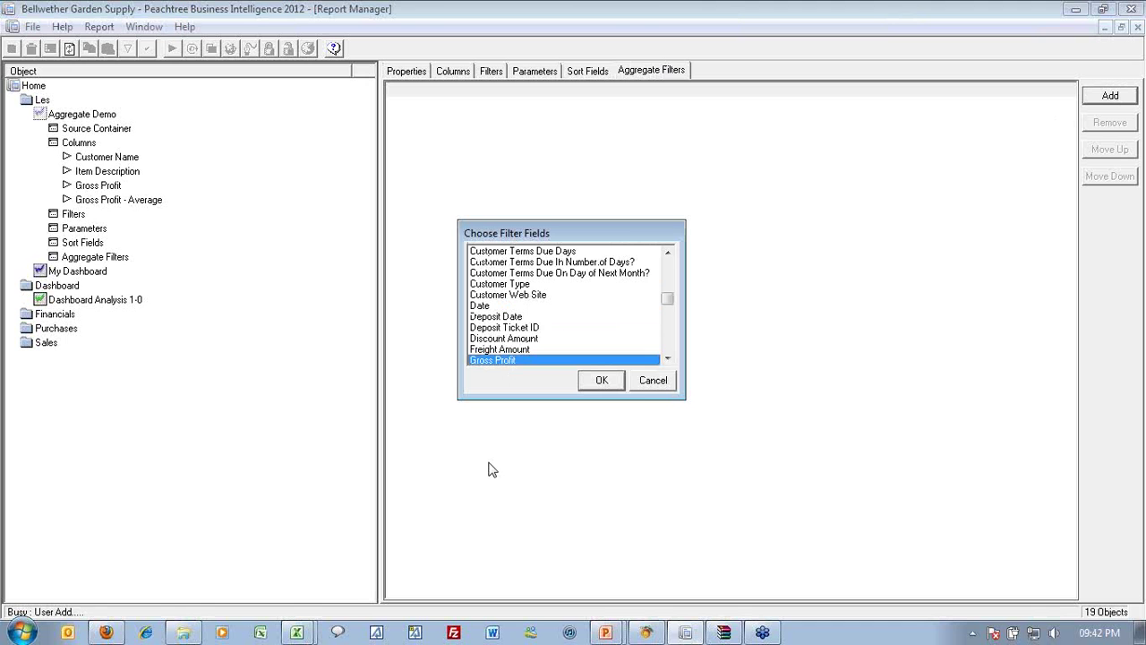
pyautogui.click(617, 382)
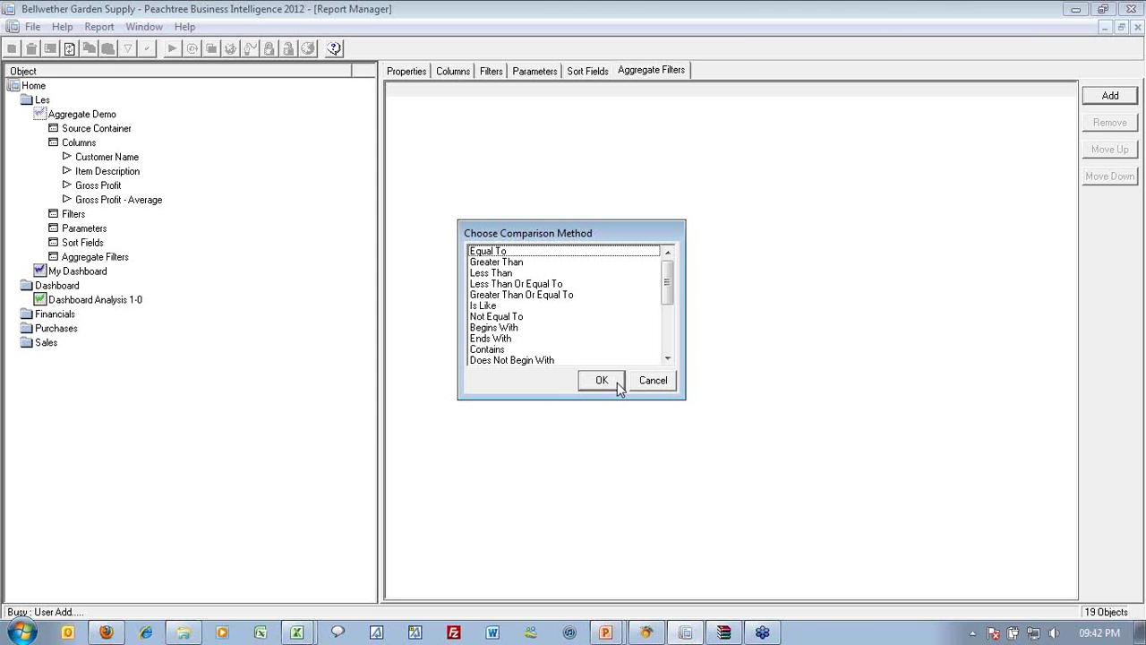
pyautogui.click(524, 296)
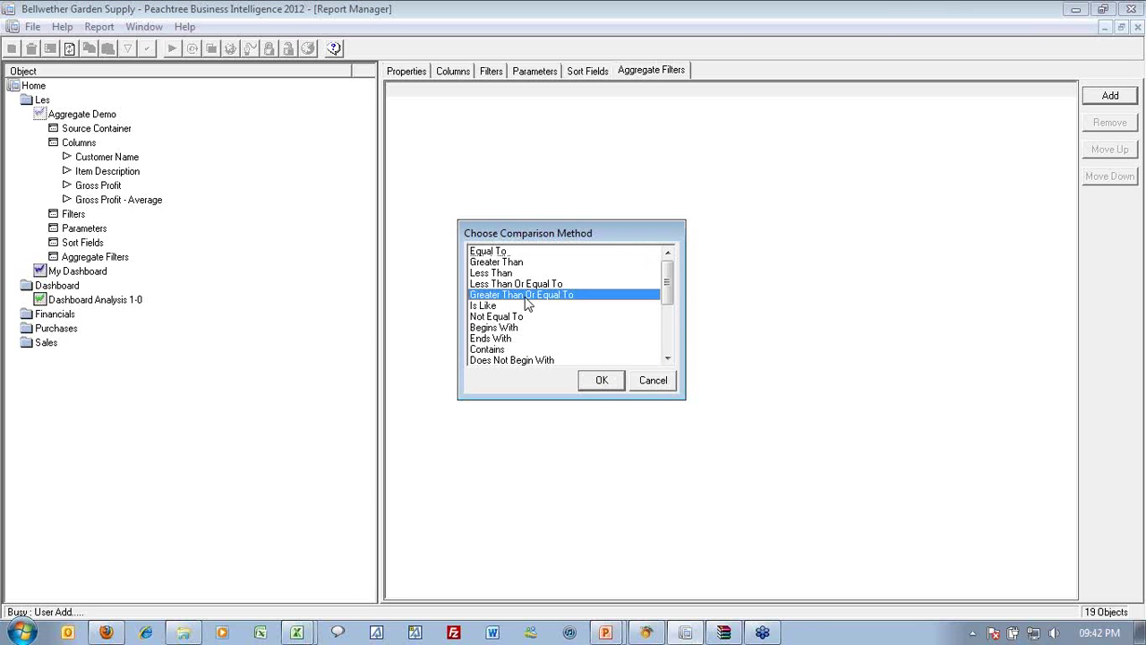
pyautogui.click(609, 383)
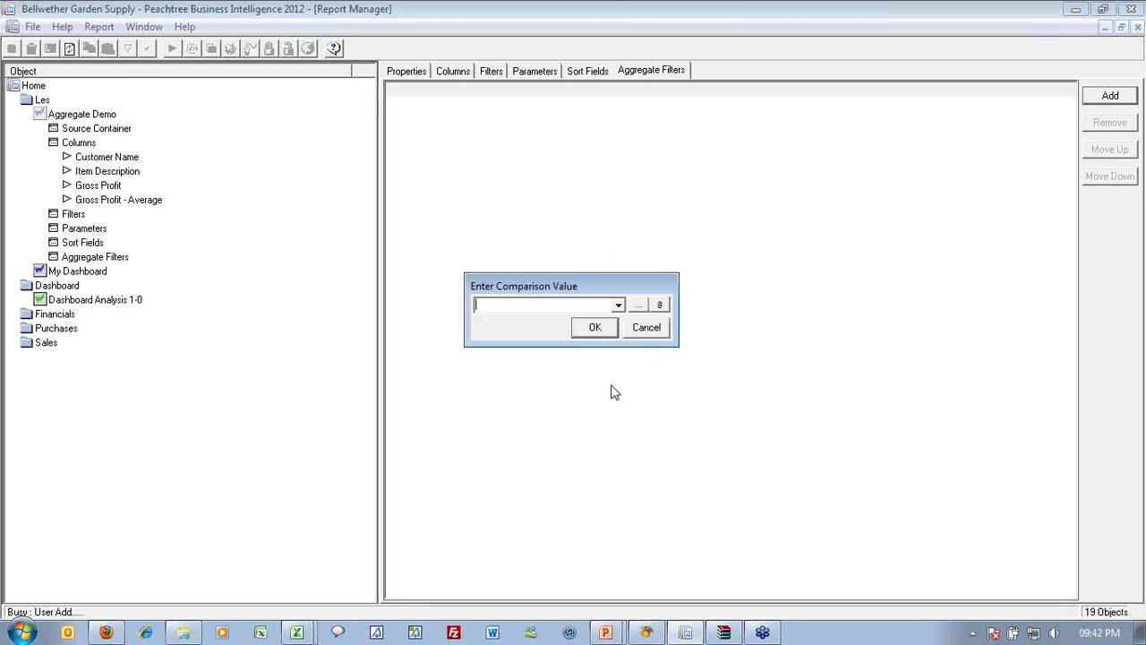
pyautogui.write('2000')
pyautogui.click(613, 327)
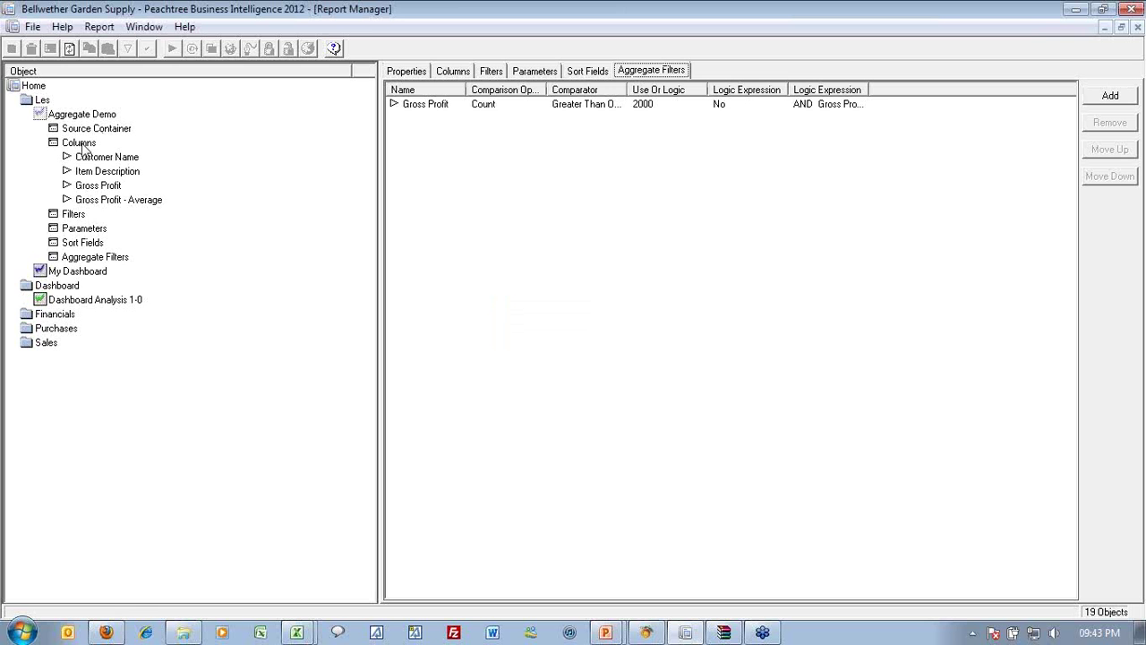
# Step: Set the Gross Profit aggregate filter's function to Sum and run the Aggregate Demo report
pyautogui.doubleClick(81, 143)
pyautogui.doubleClick(96, 200)
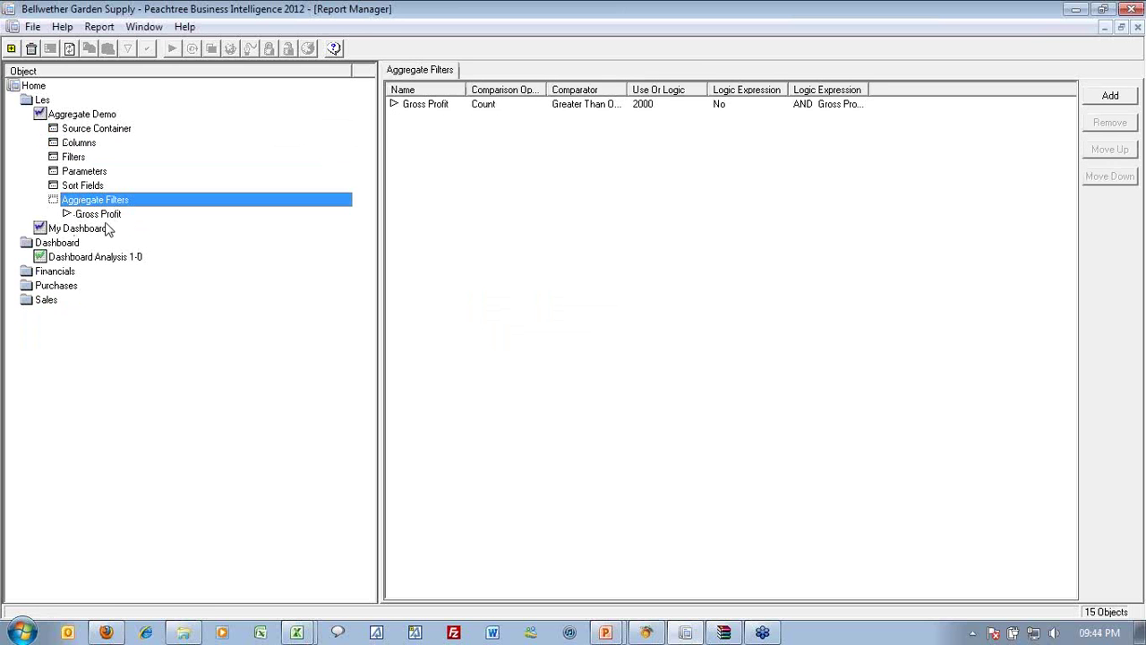
pyautogui.click(115, 215)
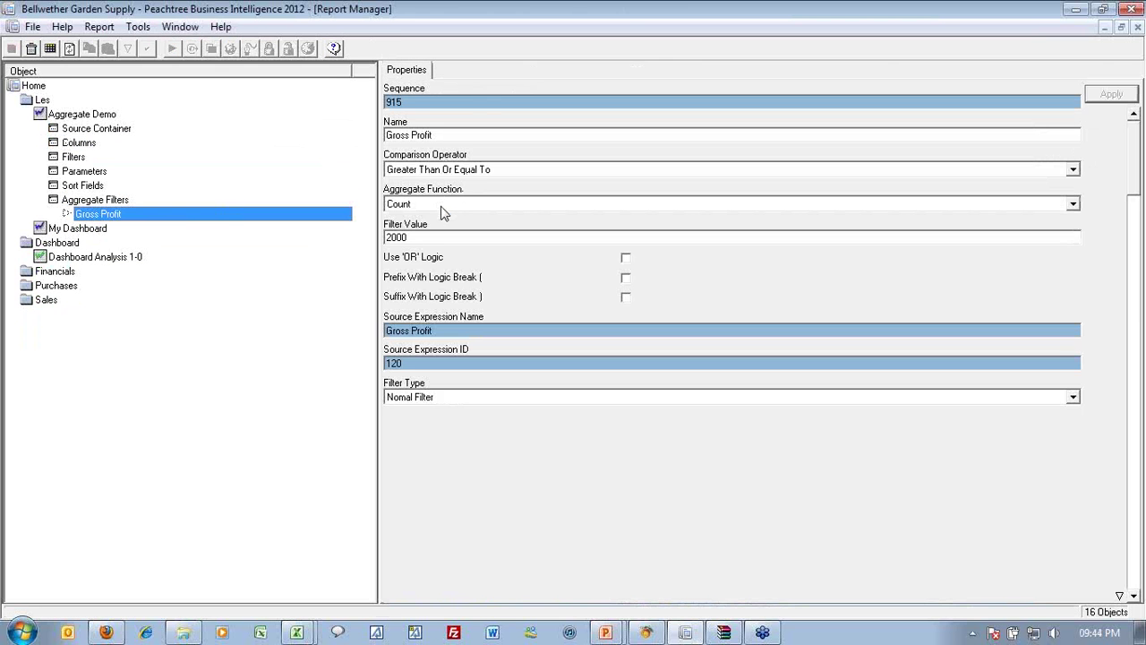
pyautogui.click(441, 206)
pyautogui.click(417, 269)
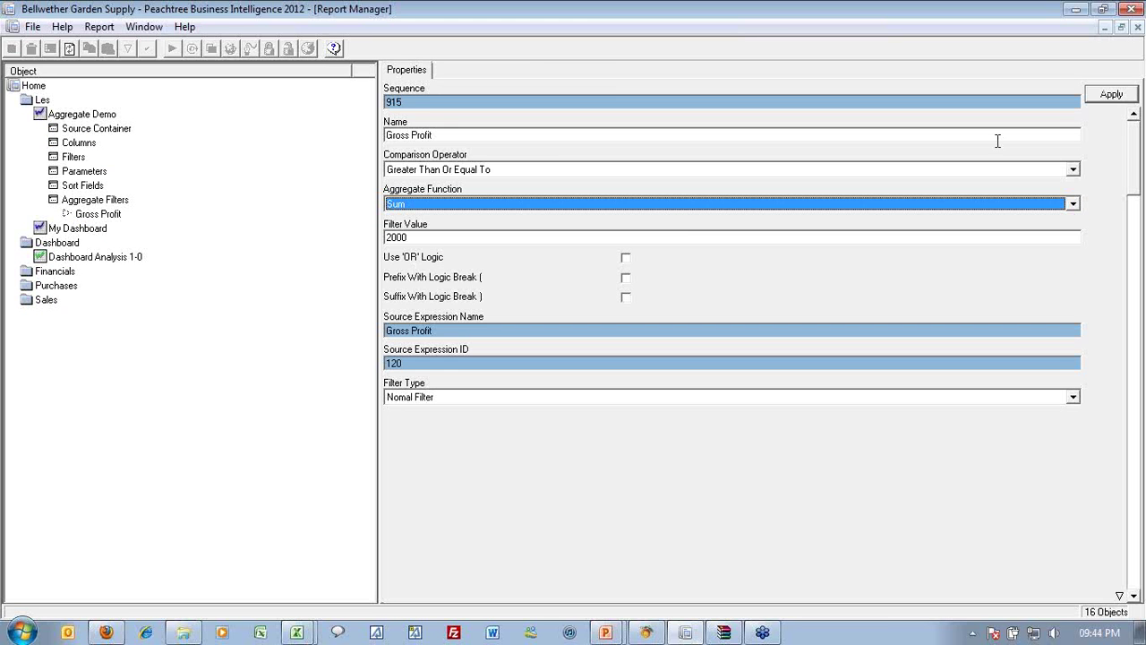
pyautogui.click(1127, 97)
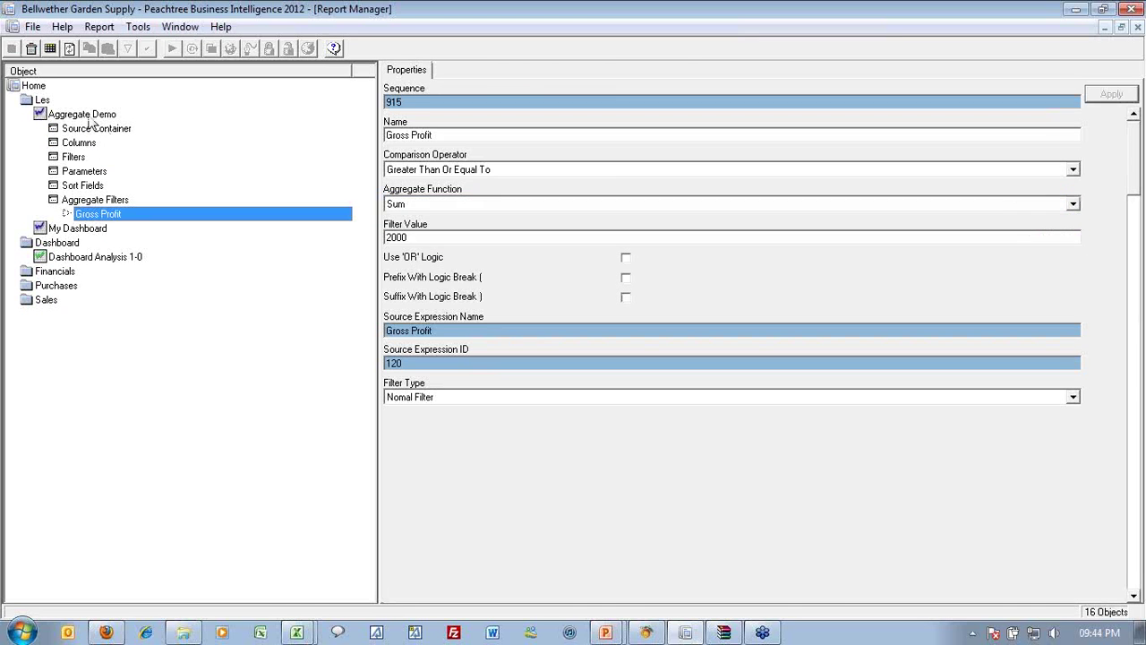
pyautogui.click(89, 116)
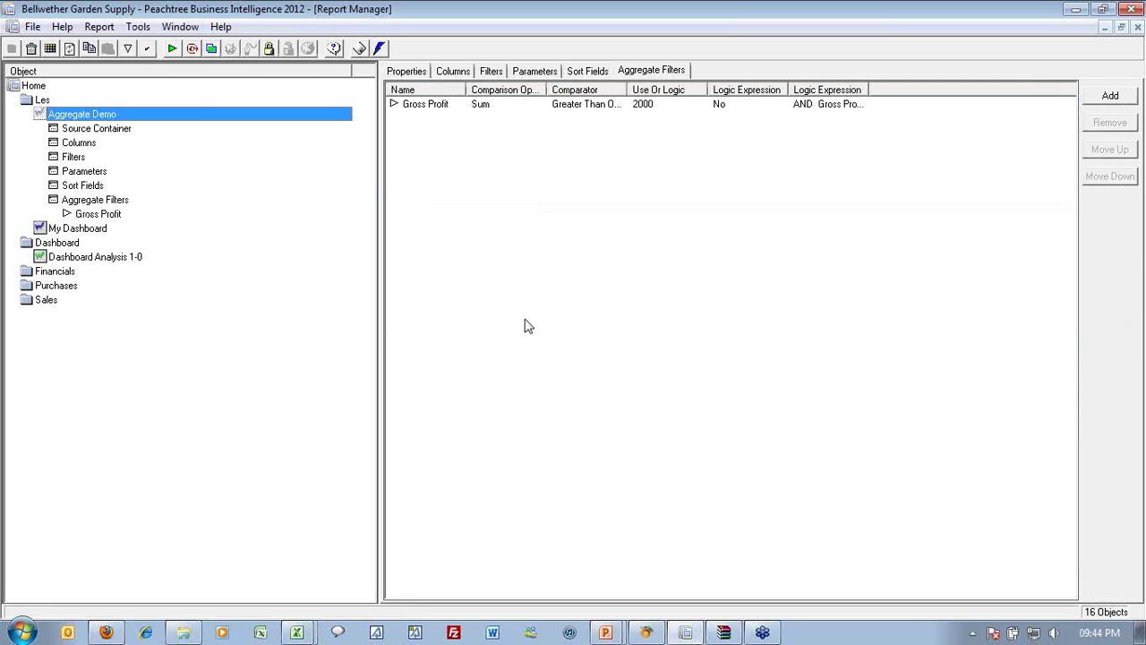
pyautogui.click(172, 48)
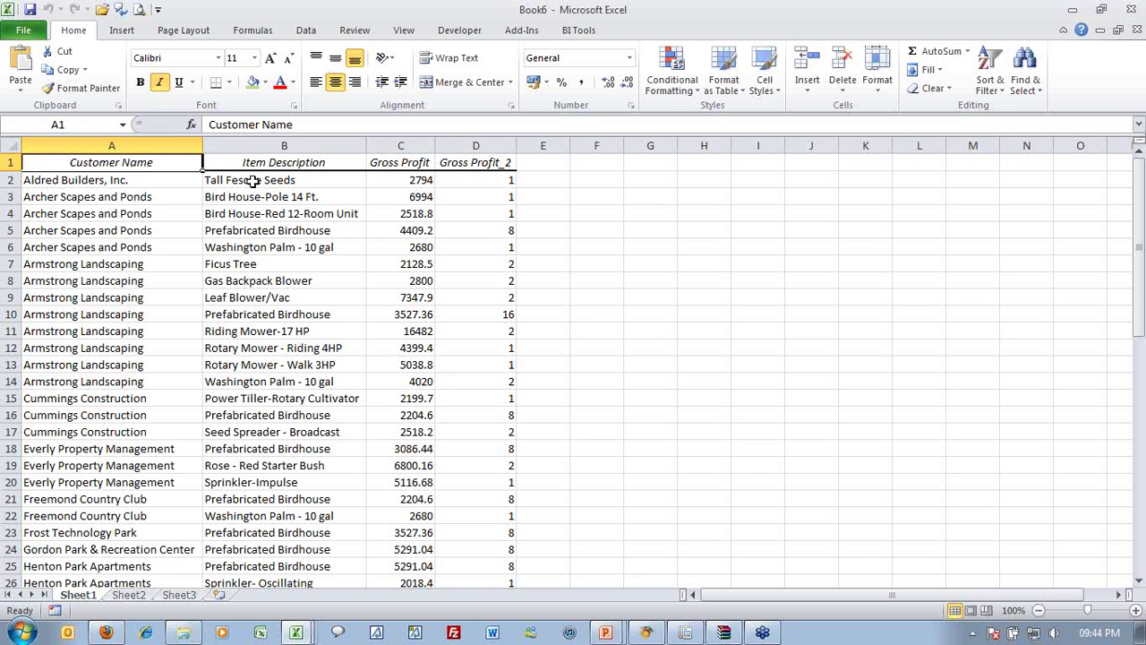
# Step: Highlight the Prefabricated Birdhouse rows 5 and 10 of the filtered report with the green fill
pyautogui.click(10, 230)
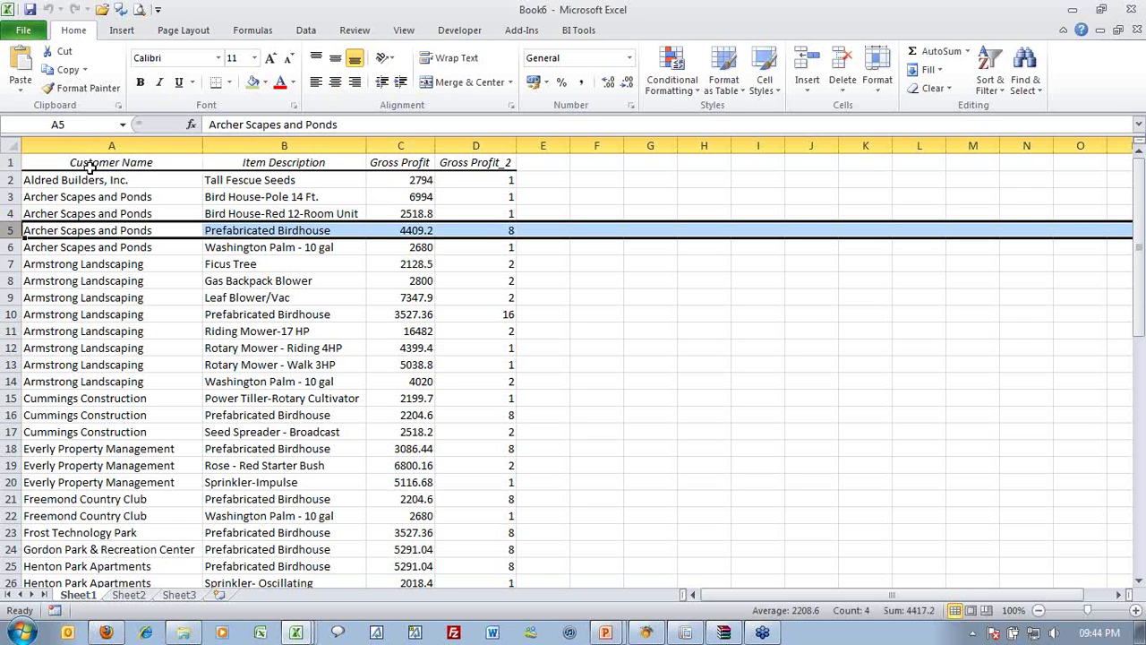
pyautogui.click(252, 82)
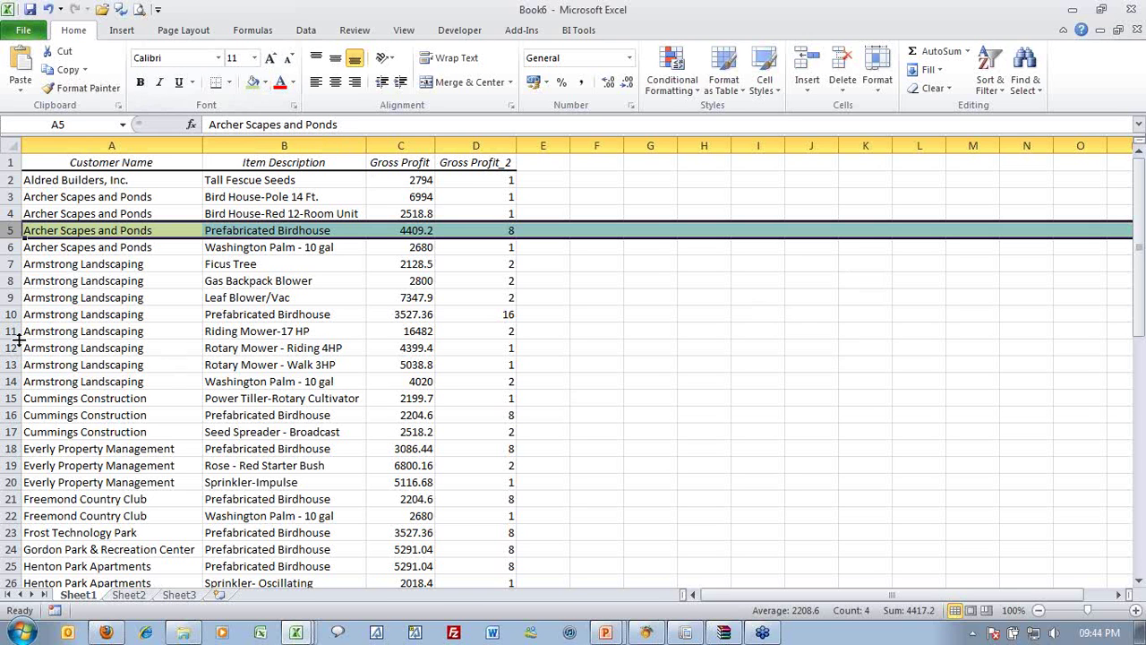
pyautogui.click(7, 314)
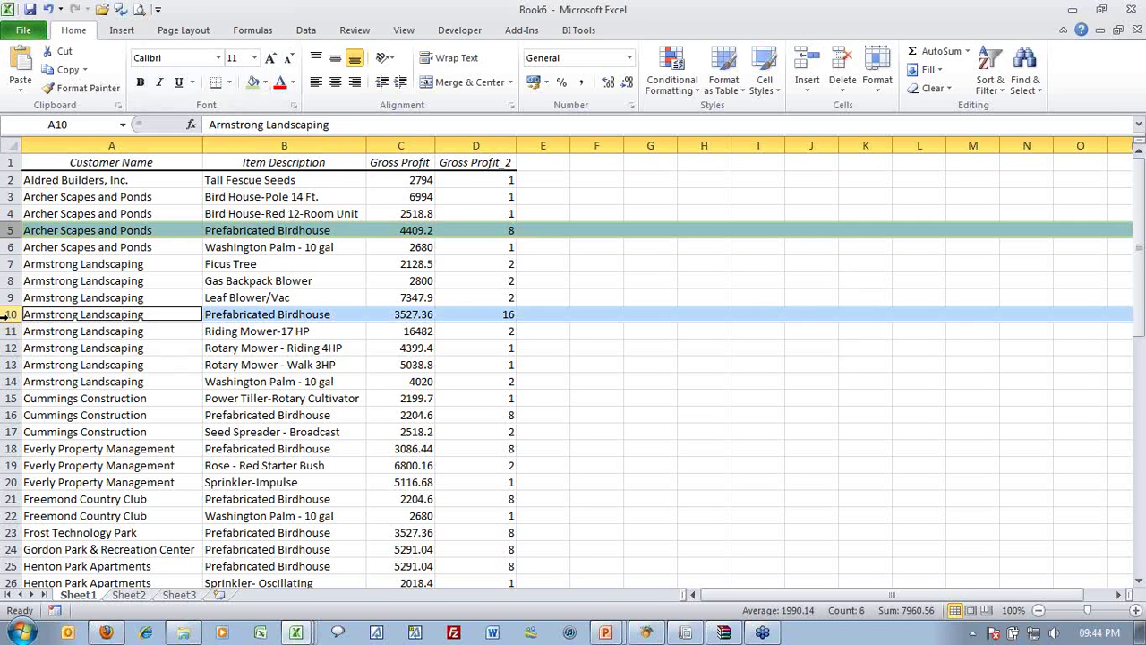
pyautogui.click(253, 81)
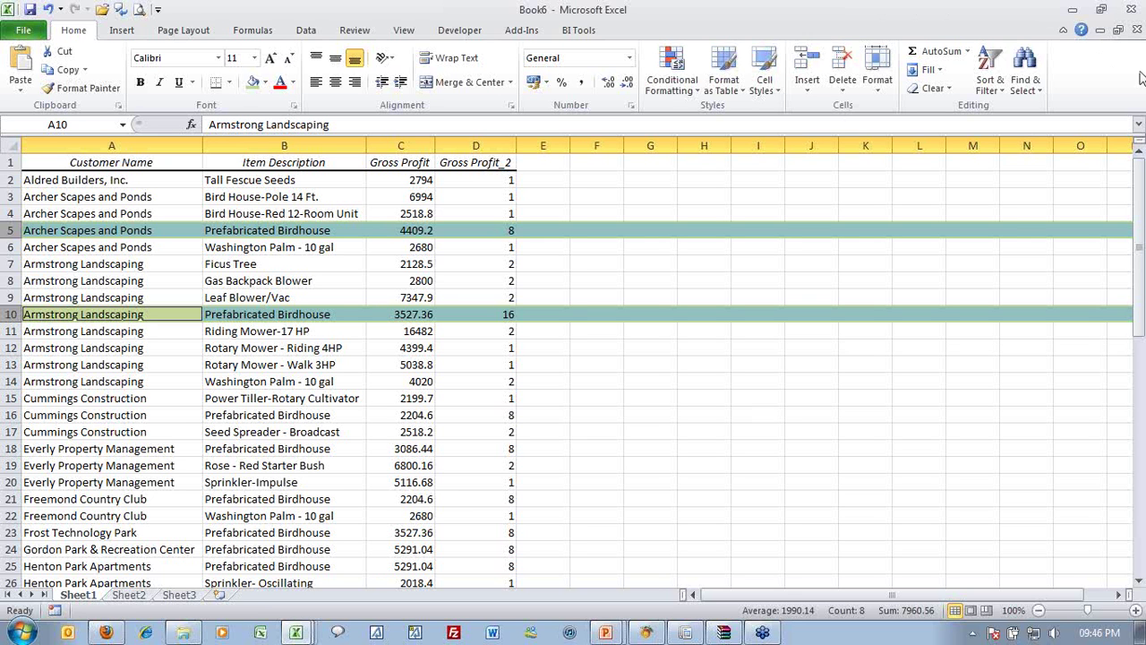
# Step: Close all open workbooks without saving them, including Book6 and Book5, and exit Excel to return to Report Manager
pyautogui.click(1136, 30)
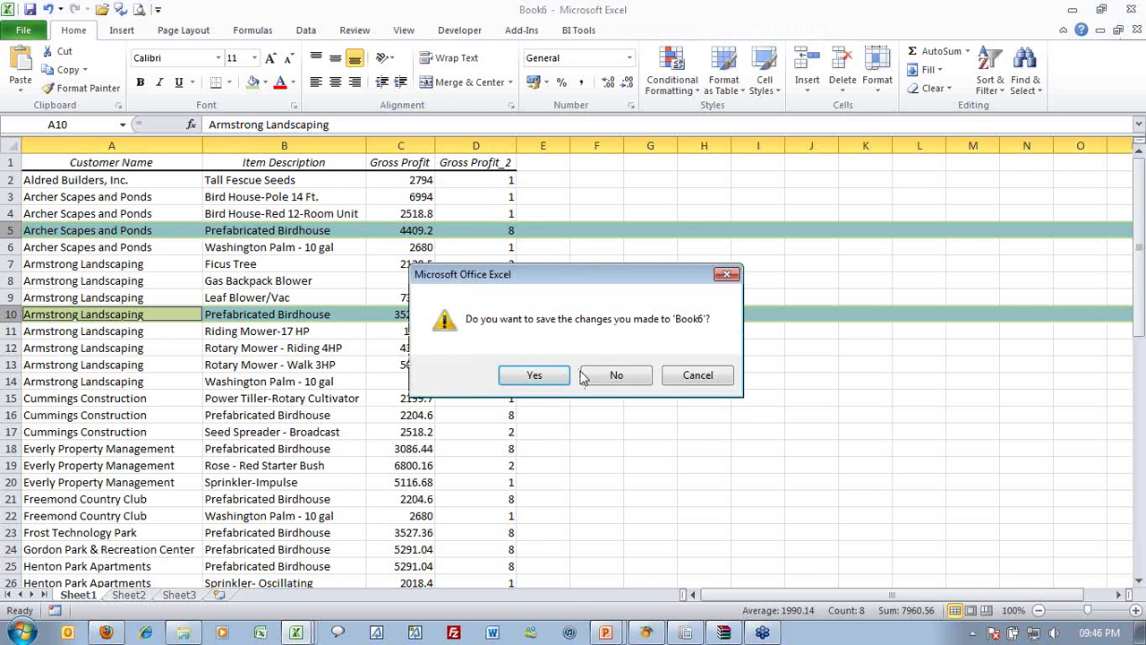
pyautogui.click(644, 374)
pyautogui.click(1136, 29)
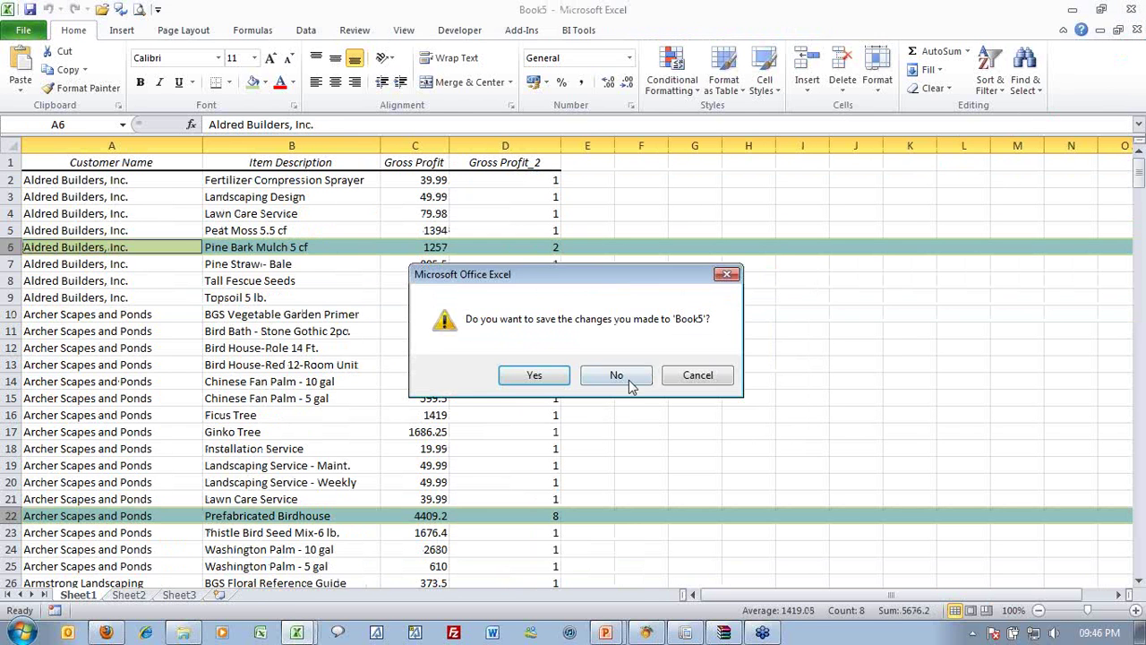
pyautogui.click(616, 374)
pyautogui.click(1136, 29)
pyautogui.click(616, 374)
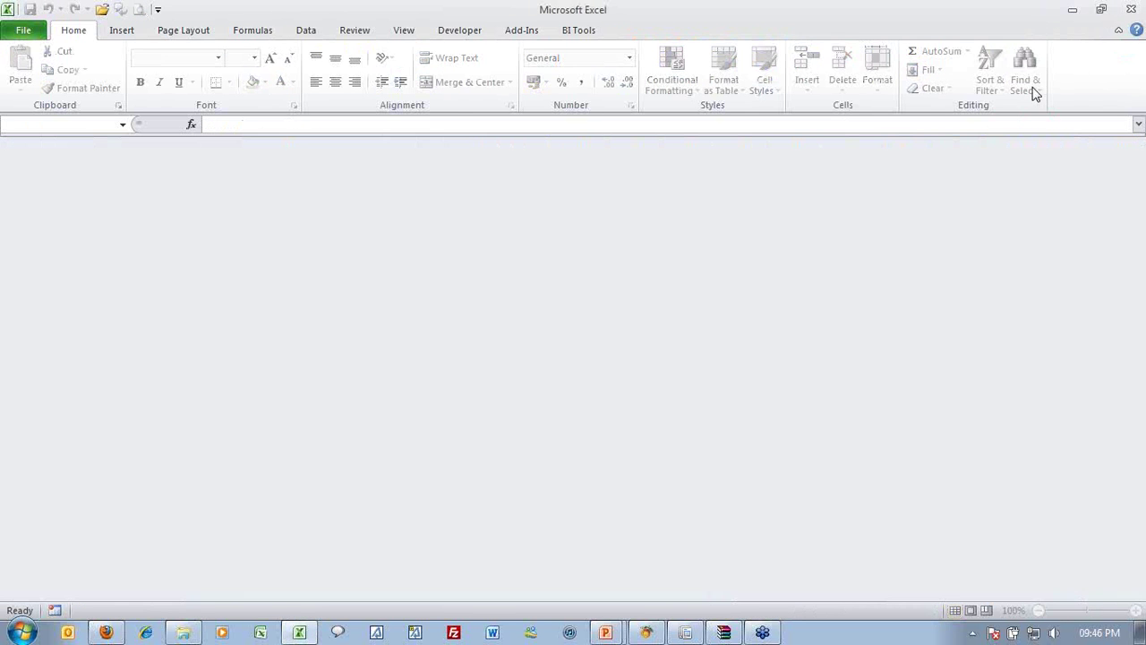
pyautogui.click(1131, 9)
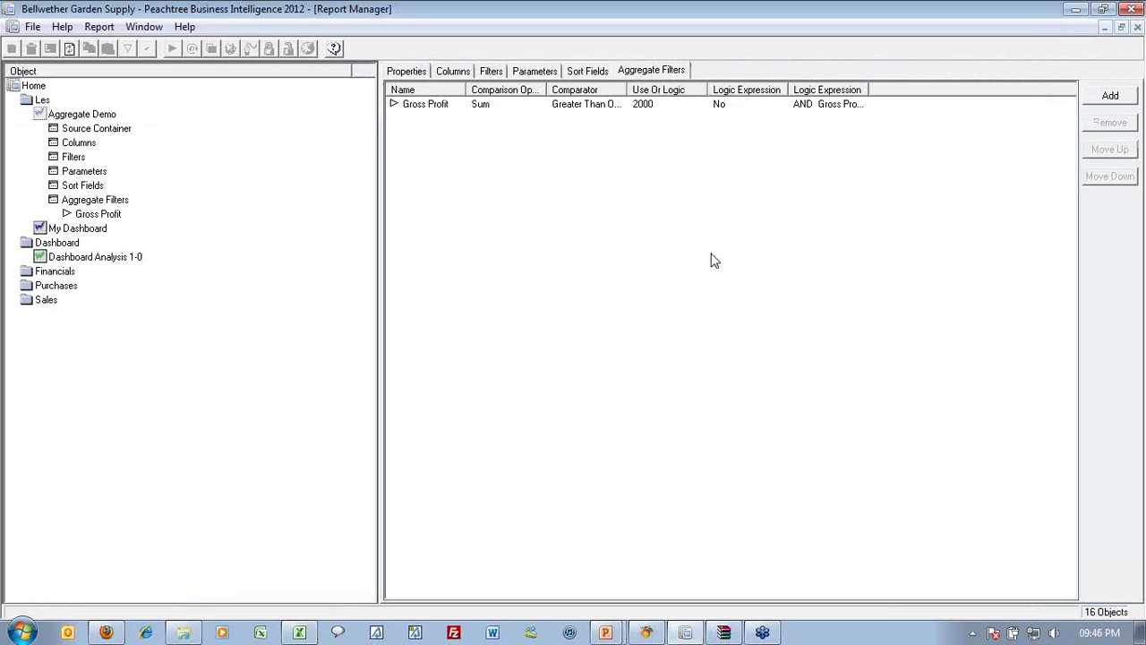
# Step: Collapse Aggregate Demo, run the Dashboard Analysis 1-0 report, and enter 2011 as the Fiscal Year parameter
pyautogui.doubleClick(79, 116)
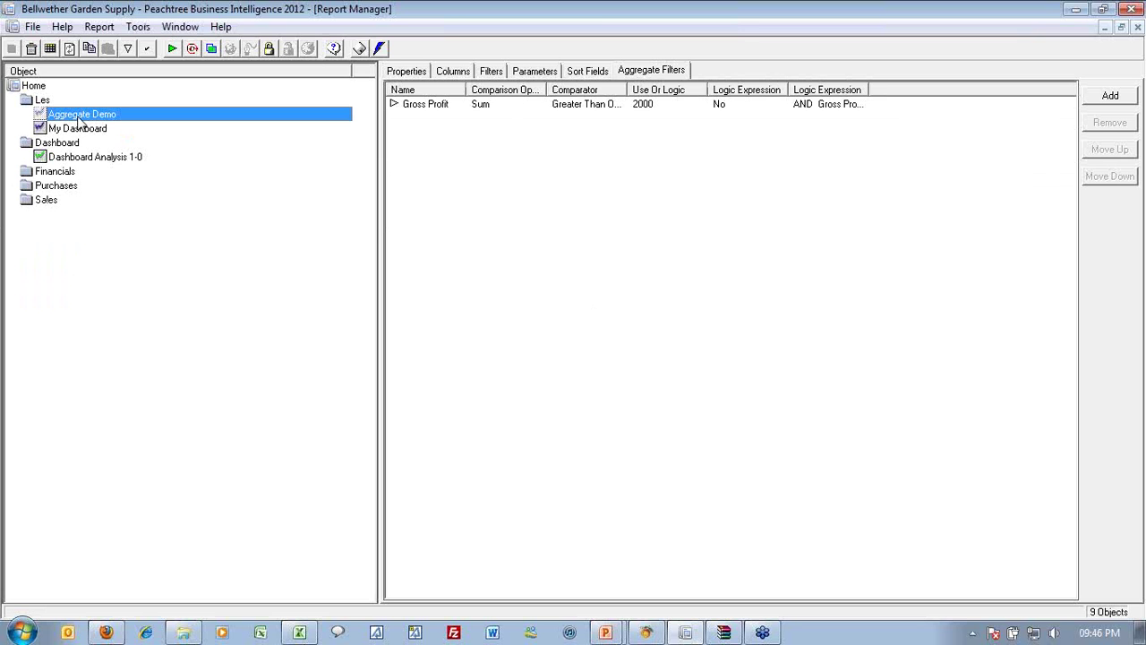
pyautogui.click(89, 158)
pyautogui.click(171, 51)
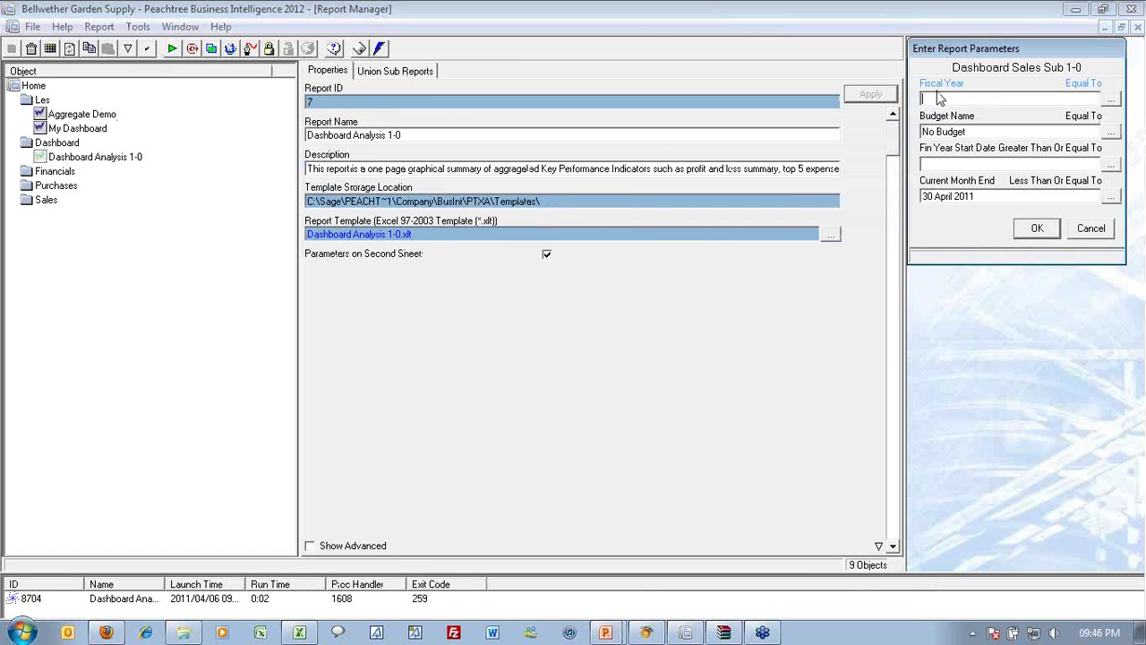
pyautogui.write('2011')
pyautogui.press('Tab')
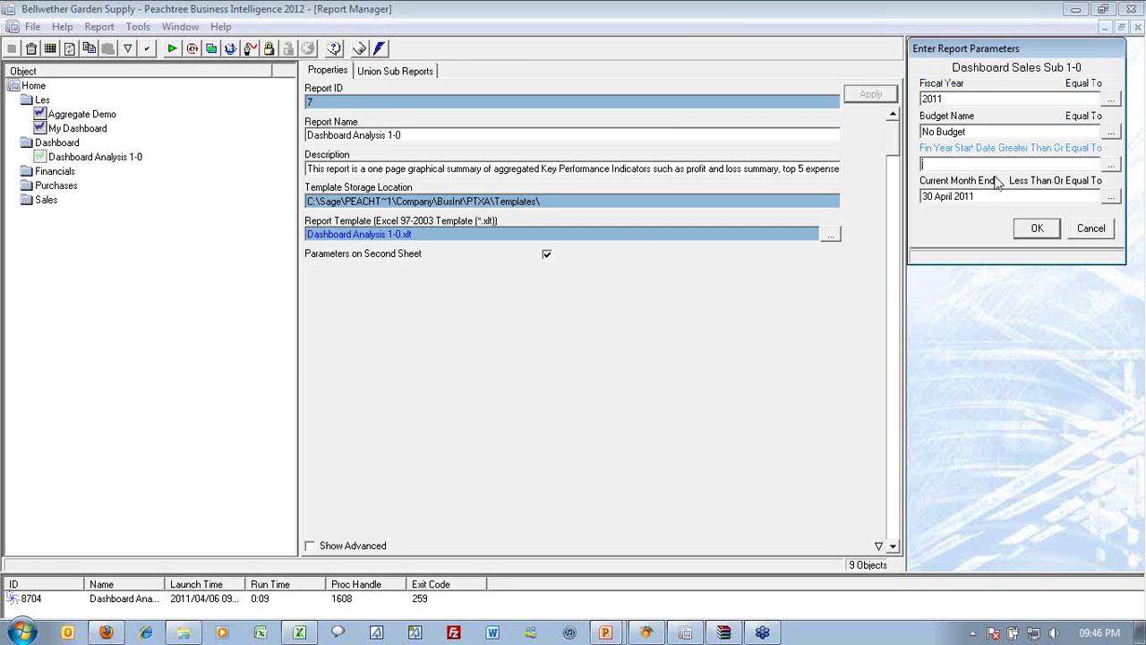
# Step: Set the Fin Year Start Date parameter to 1 January 2011
pyautogui.click(1110, 164)
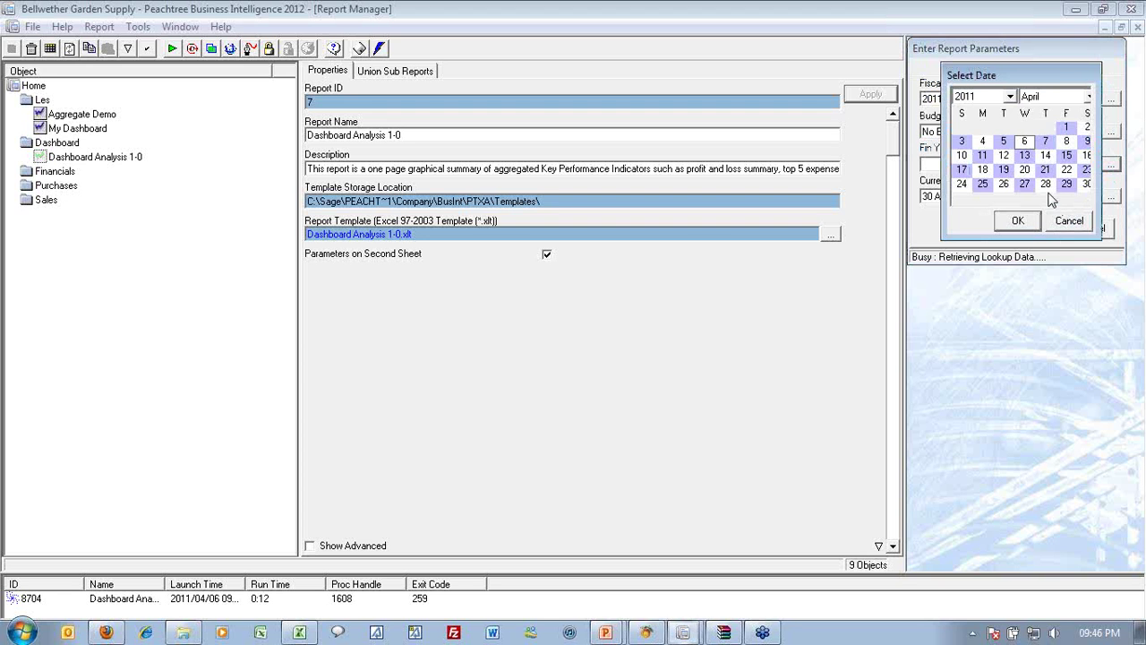
pyautogui.click(1089, 97)
pyautogui.click(1092, 115)
pyautogui.click(1092, 115)
pyautogui.click(1093, 115)
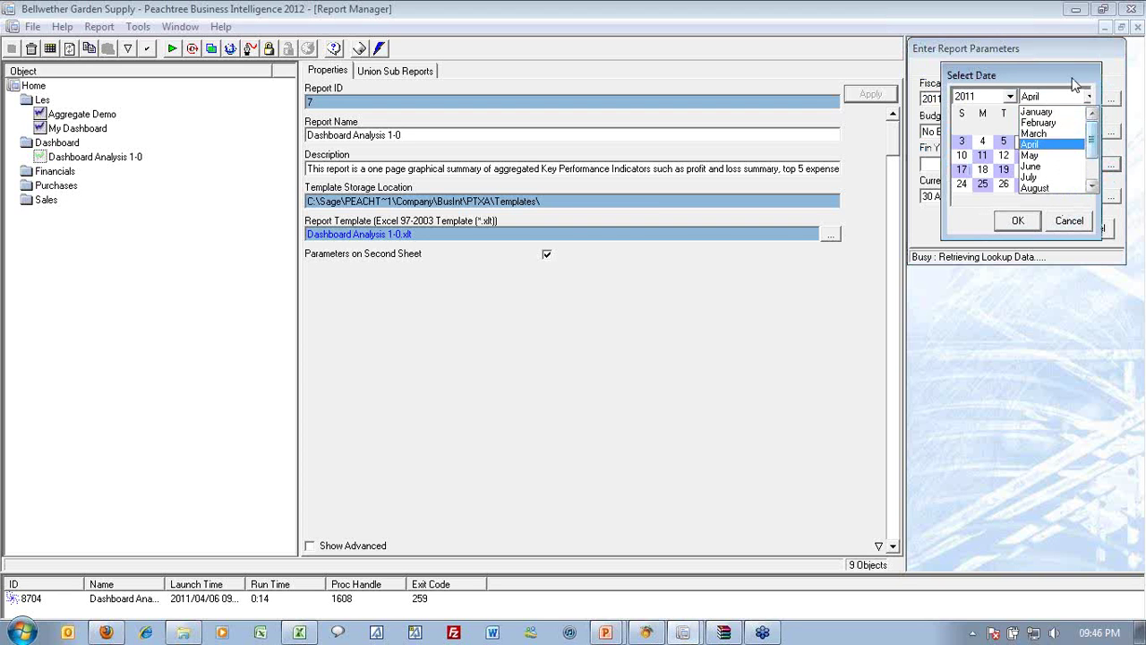
pyautogui.click(1073, 95)
pyautogui.click(1089, 97)
pyautogui.scroll(1, 1056, 134)
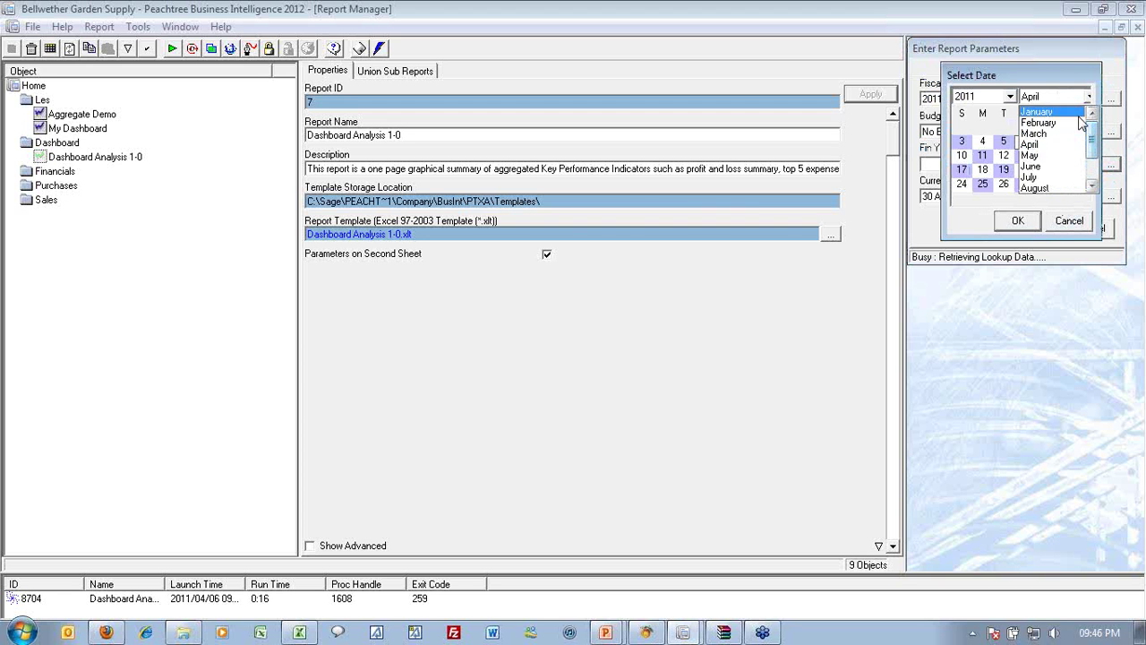
pyautogui.click(1043, 110)
pyautogui.click(1087, 127)
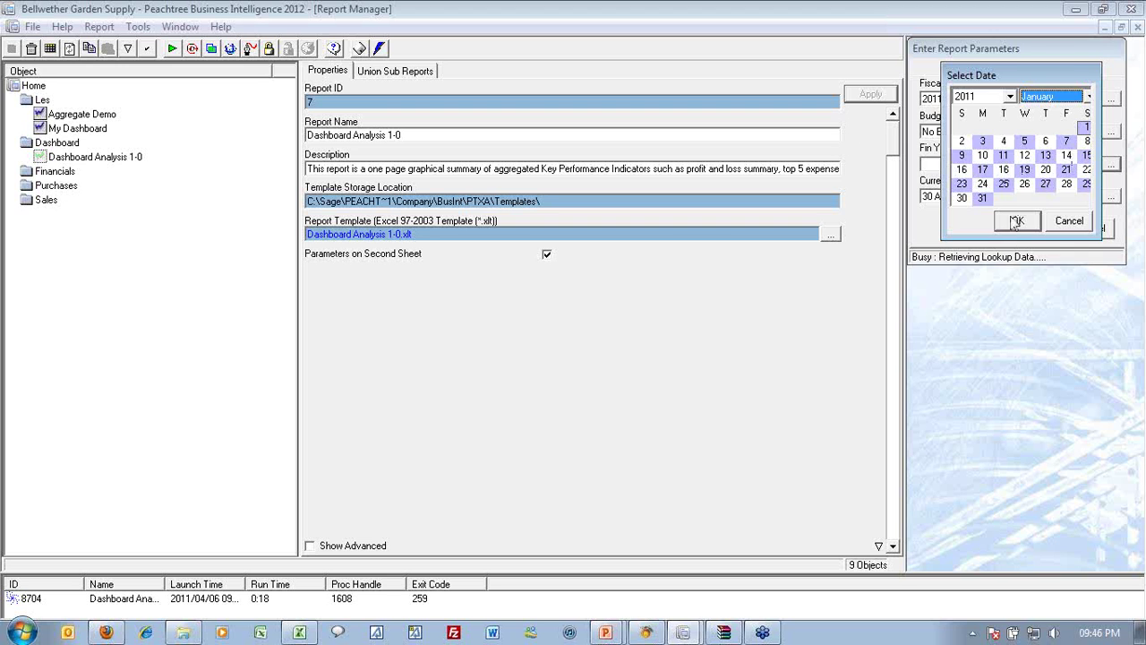
pyautogui.click(1018, 220)
# Step: Set the Current Month End parameter to 31 January 2011 and run the Dashboard Analysis 1-0 report with the entered parameters
pyautogui.click(1110, 199)
pyautogui.click(1088, 97)
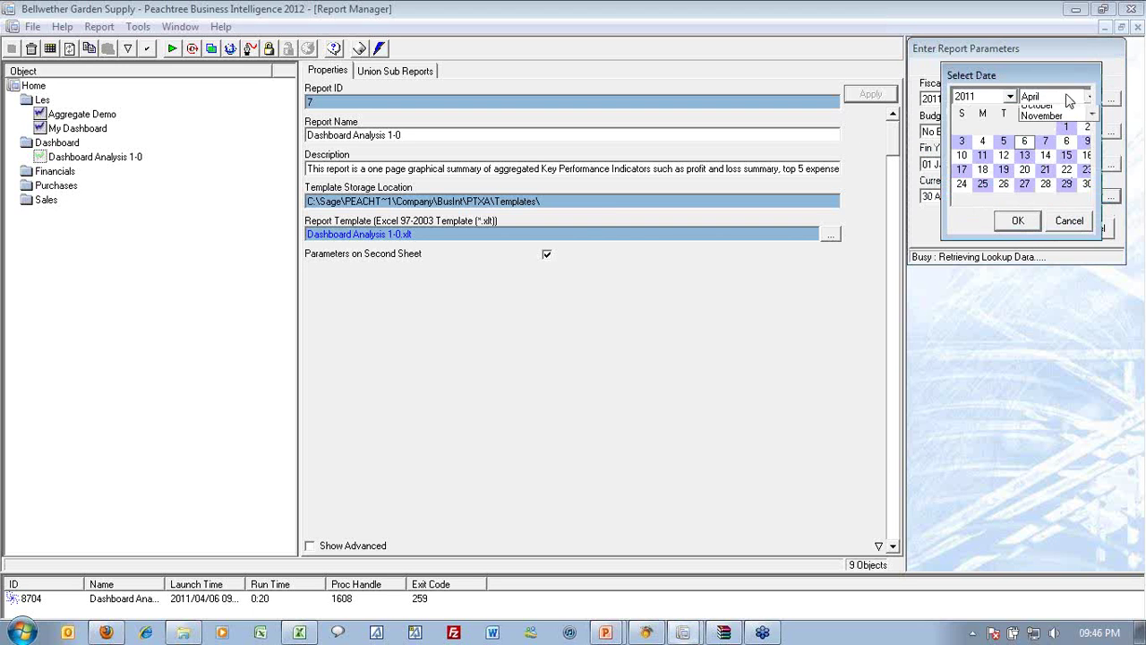
pyautogui.scroll(2, 1080, 126)
pyautogui.click(1039, 111)
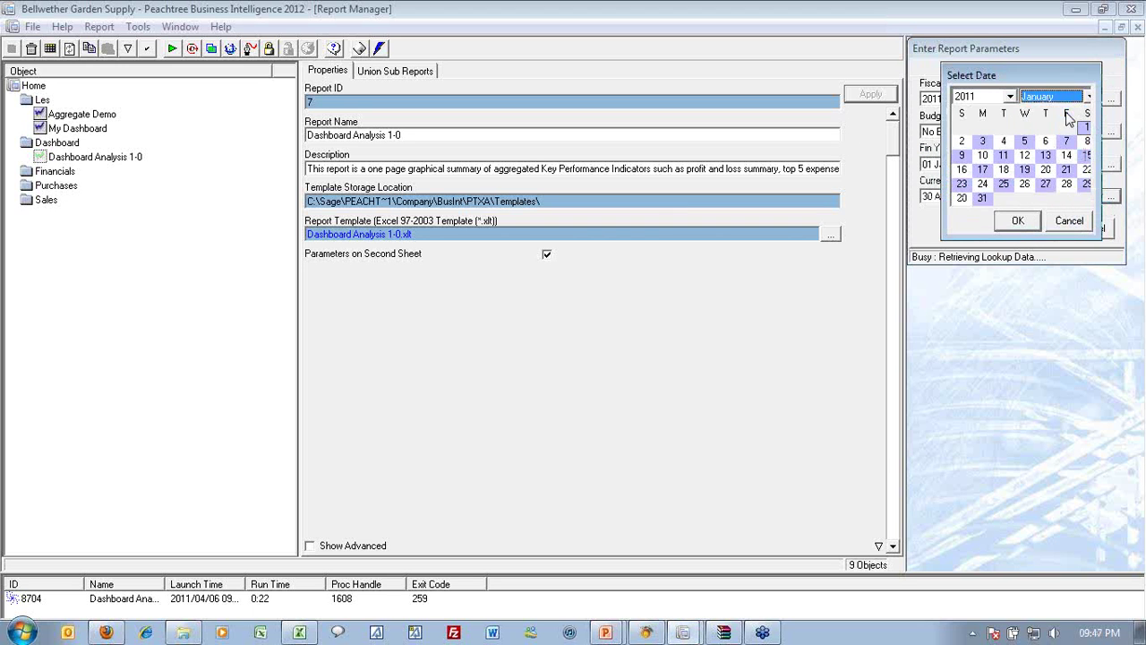
pyautogui.click(990, 202)
pyautogui.click(1017, 221)
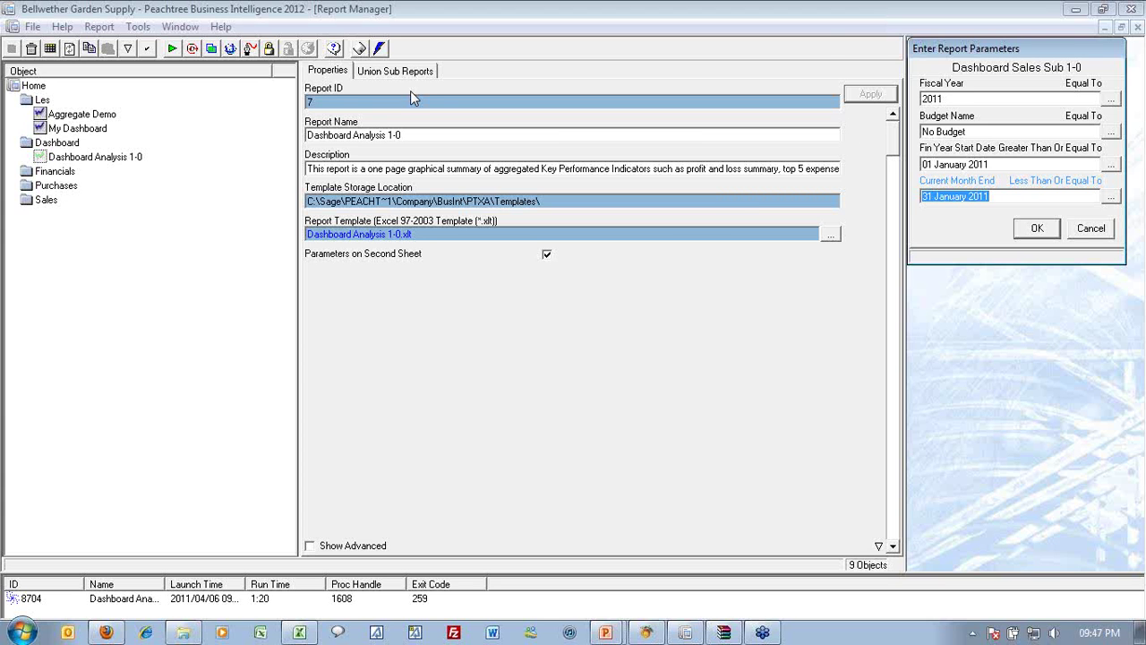
pyautogui.press('Return')
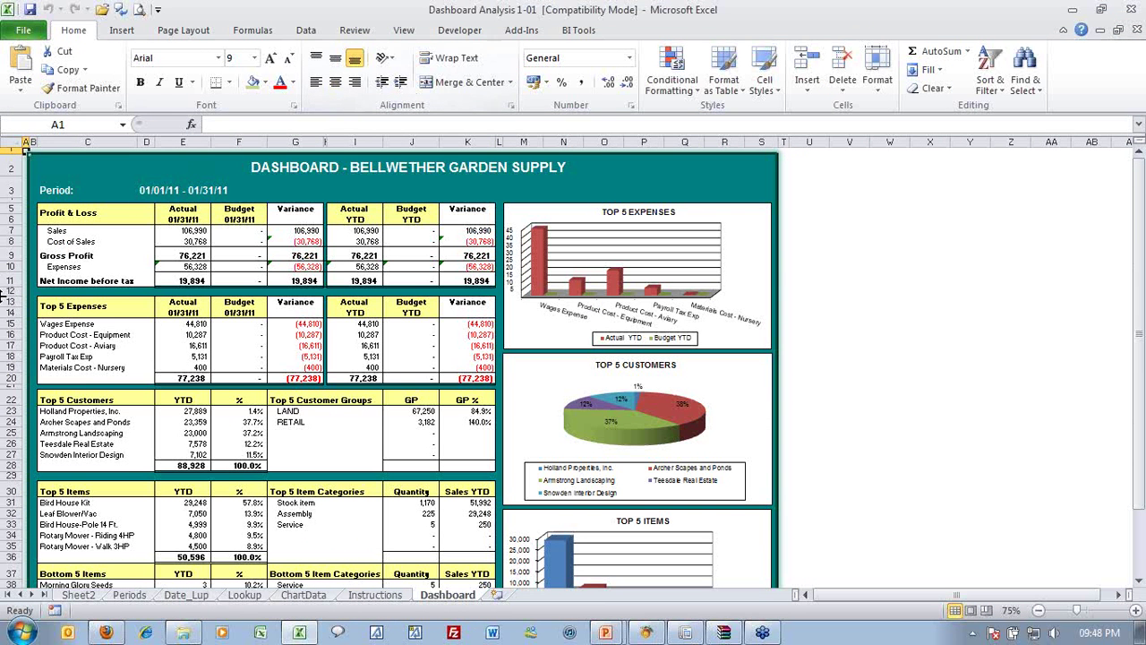
# Step: Examine which sheets are hidden in the Dashboard Analysis workbook without unhiding any of them
pyautogui.rightClick(453, 598)
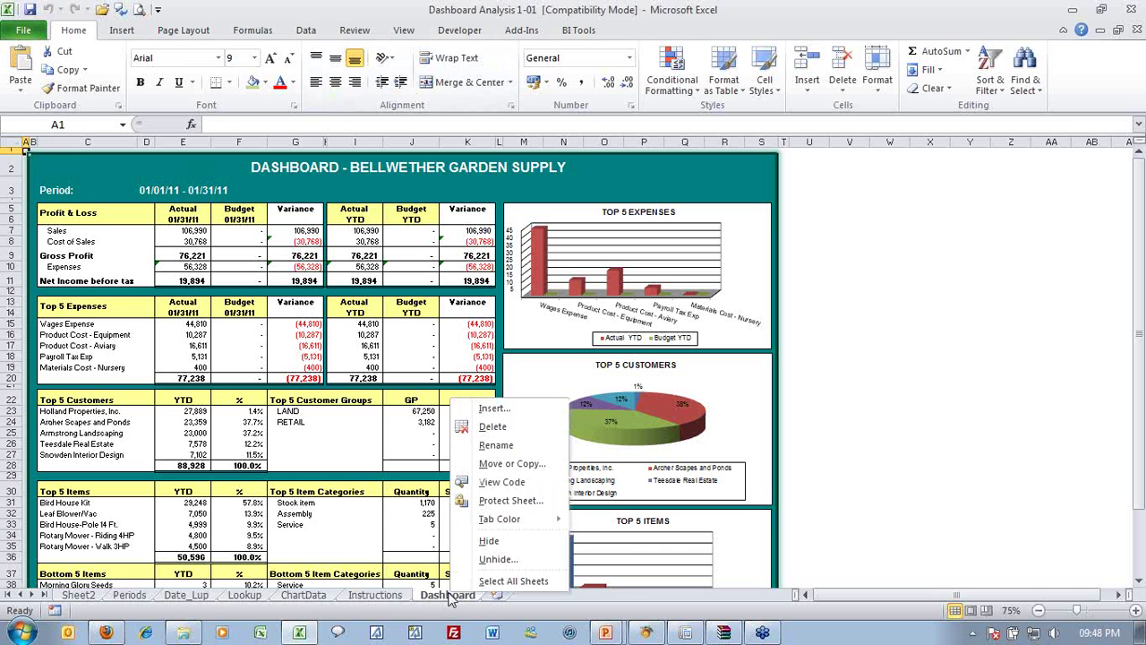
pyautogui.click(501, 568)
pyautogui.moveTo(501, 467); pyautogui.dragTo(659, 472)
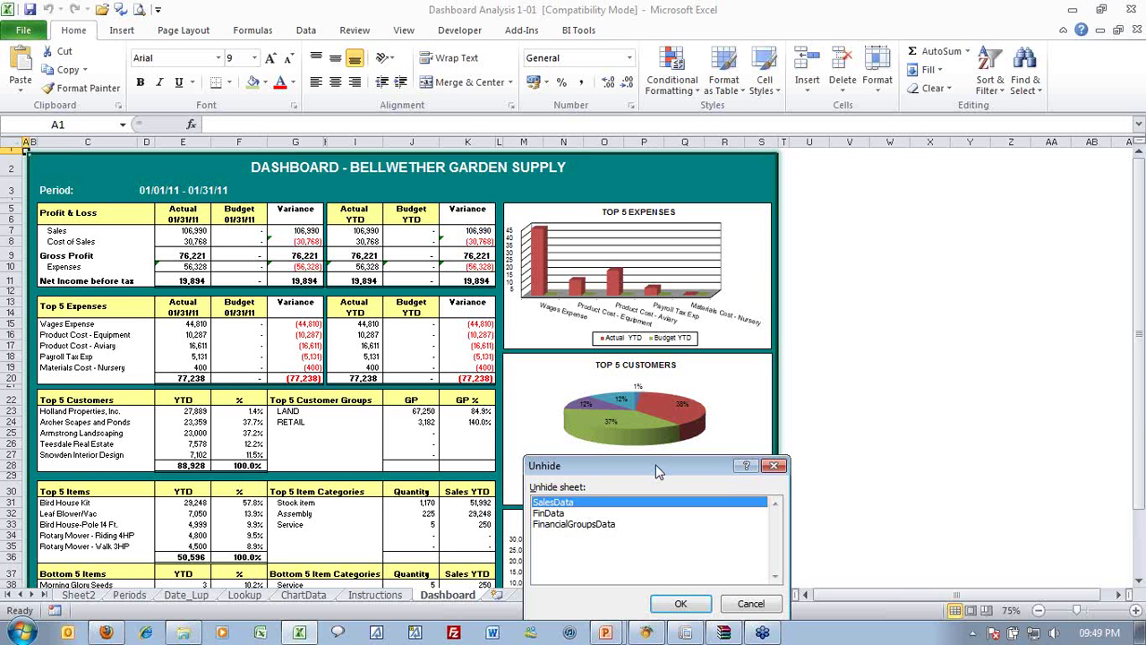
pyautogui.click(755, 604)
# Step: Switch back to Report Manager and paste a copy of the Dashboard Analysis 1-0 report into the first folder under Home
pyautogui.hotkey('alt', 'Tab')
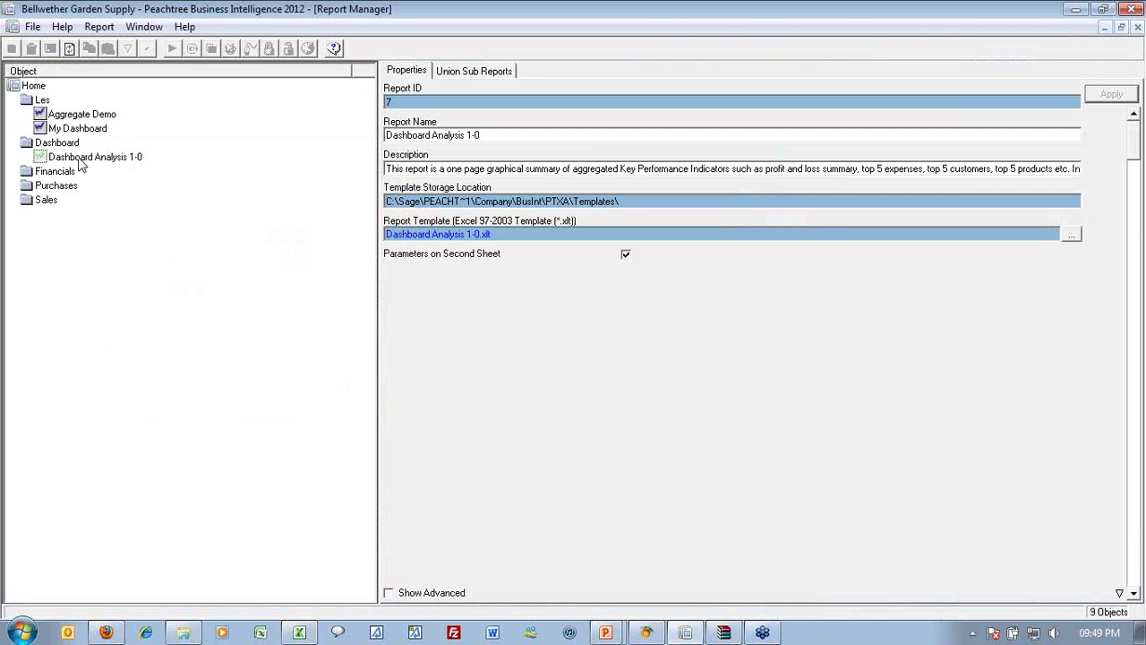
pyautogui.rightClick(79, 158)
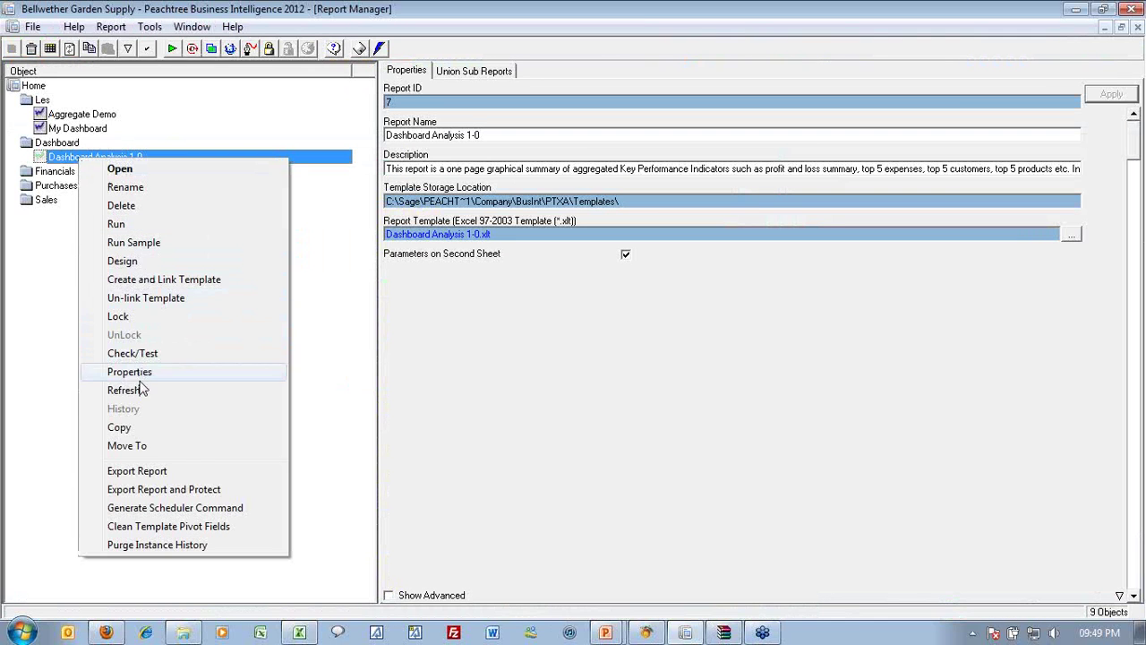
pyautogui.click(134, 427)
pyautogui.rightClick(64, 101)
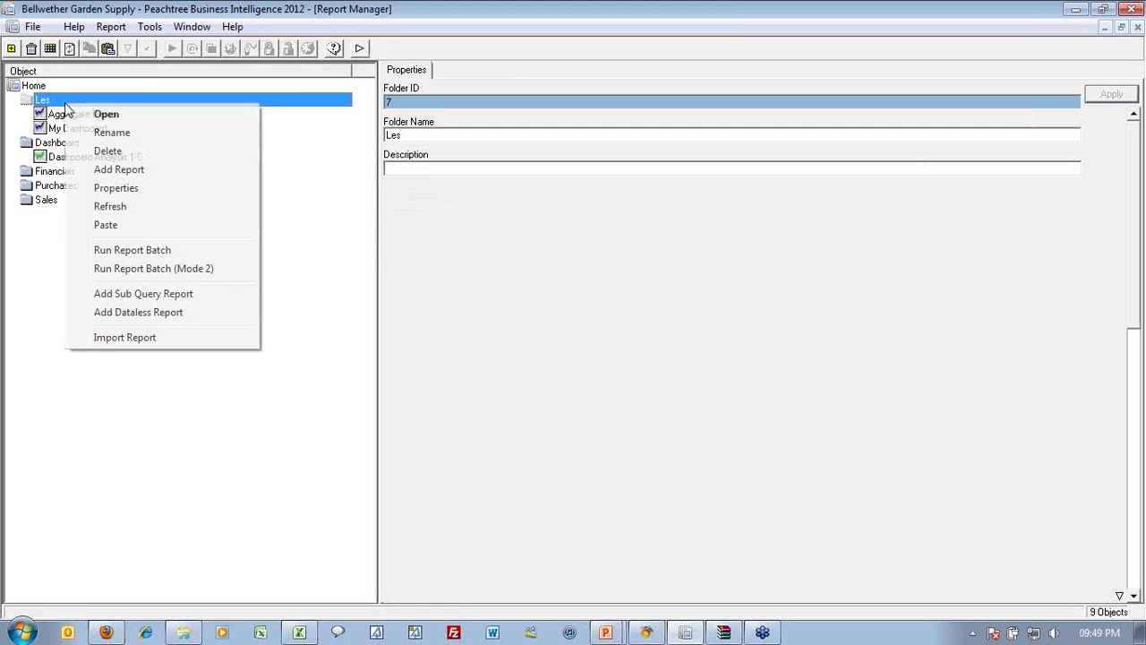
pyautogui.click(118, 226)
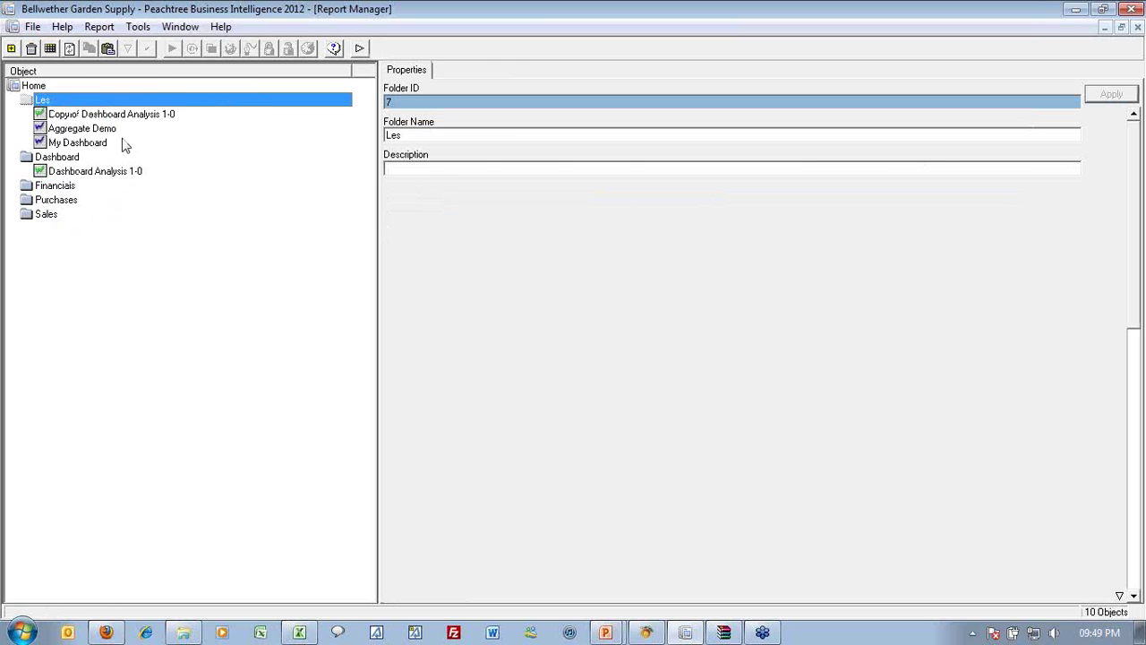
# Step: Examine the union sub reports and output sheets of Copy of Dashboard Analysis 1-0, widening the Name column to show full names
pyautogui.click(147, 115)
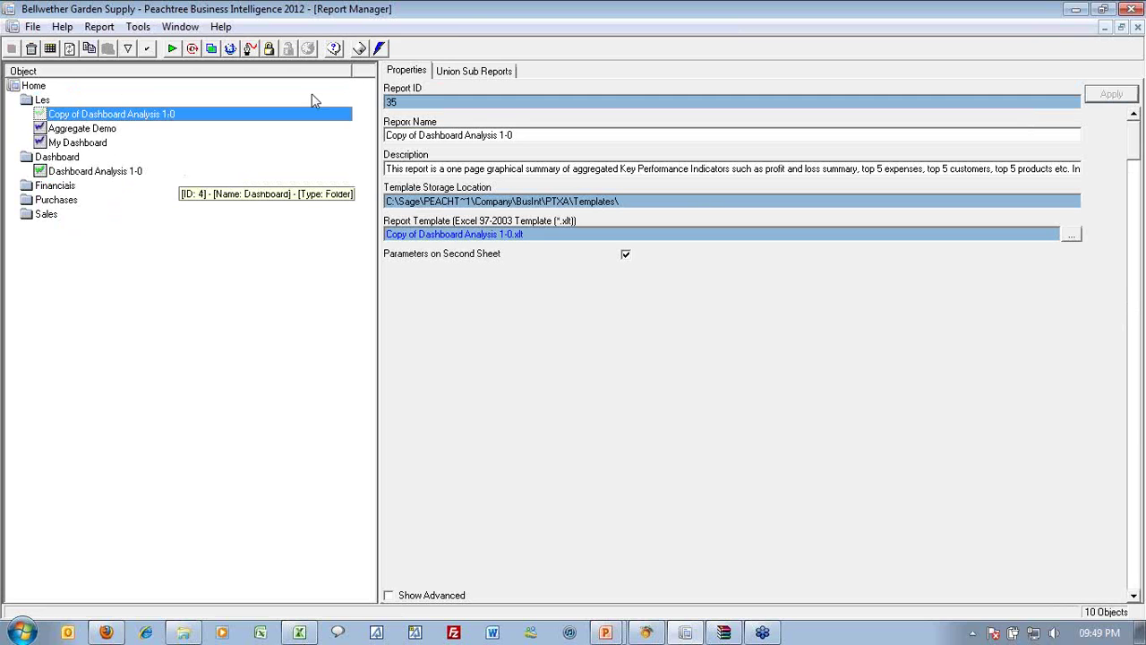
pyautogui.click(473, 75)
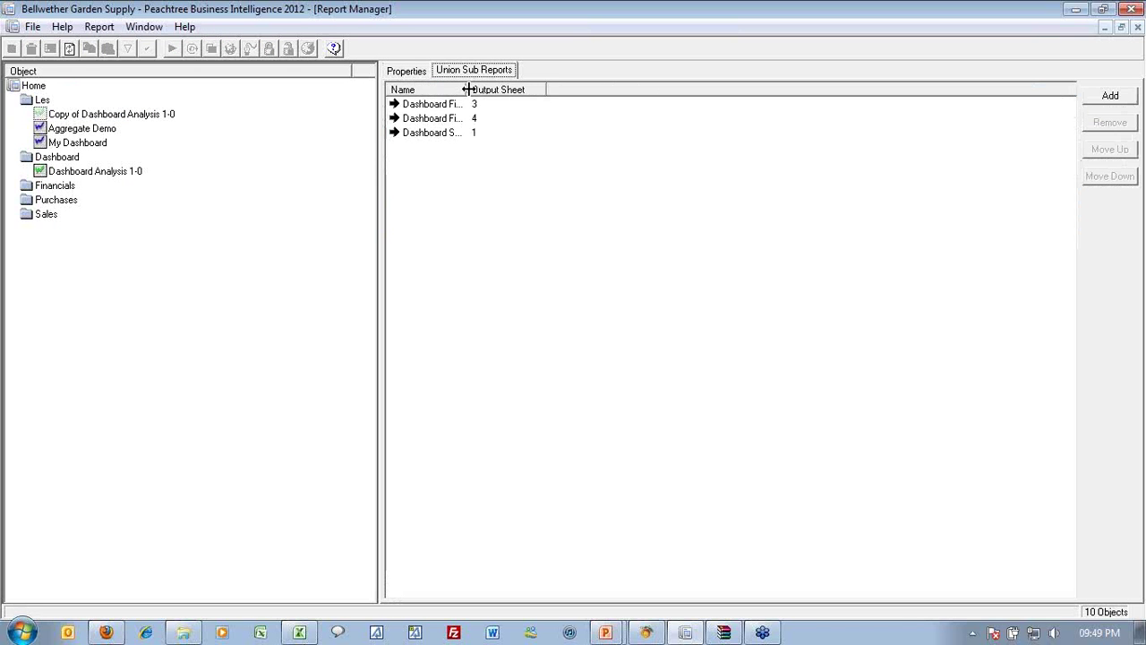
pyautogui.moveTo(467, 90); pyautogui.dragTo(588, 89)
pyautogui.click(580, 102)
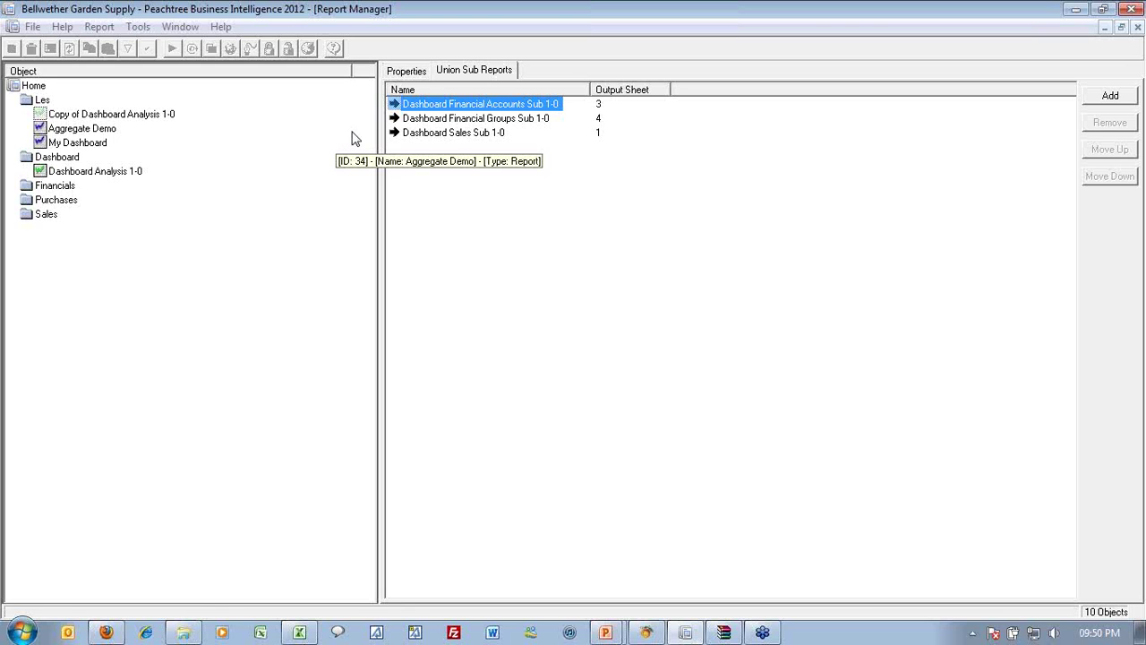
# Step: Add a new Union Report named My Union Report to the first folder under Home
pyautogui.rightClick(53, 103)
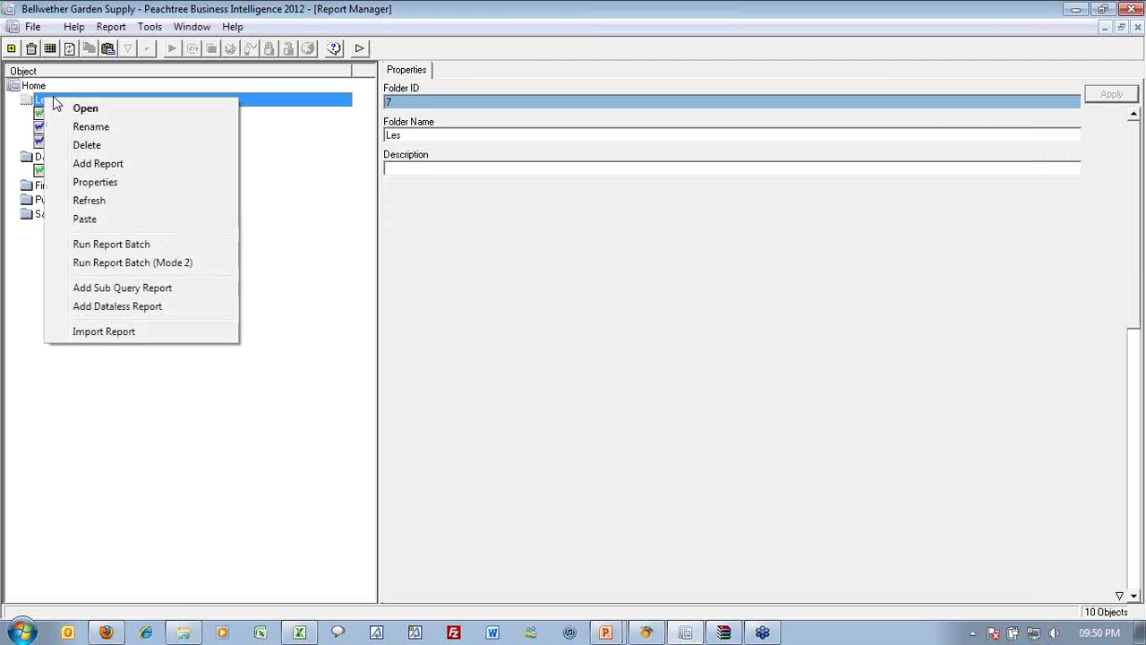
pyautogui.click(126, 164)
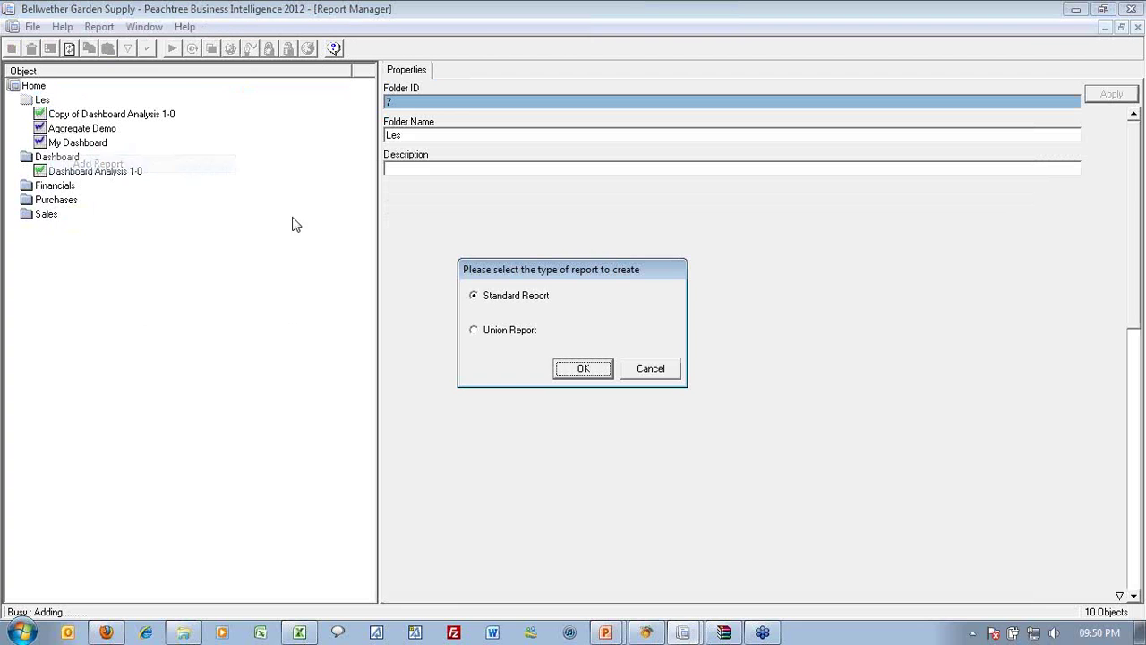
pyautogui.click(495, 331)
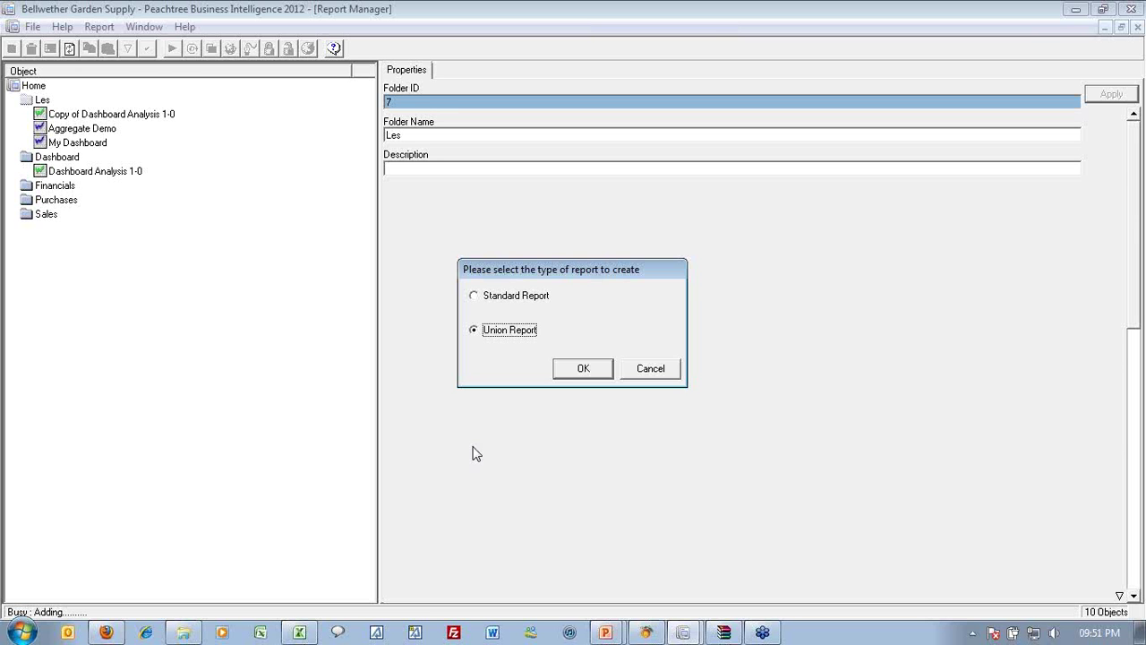
pyautogui.click(590, 374)
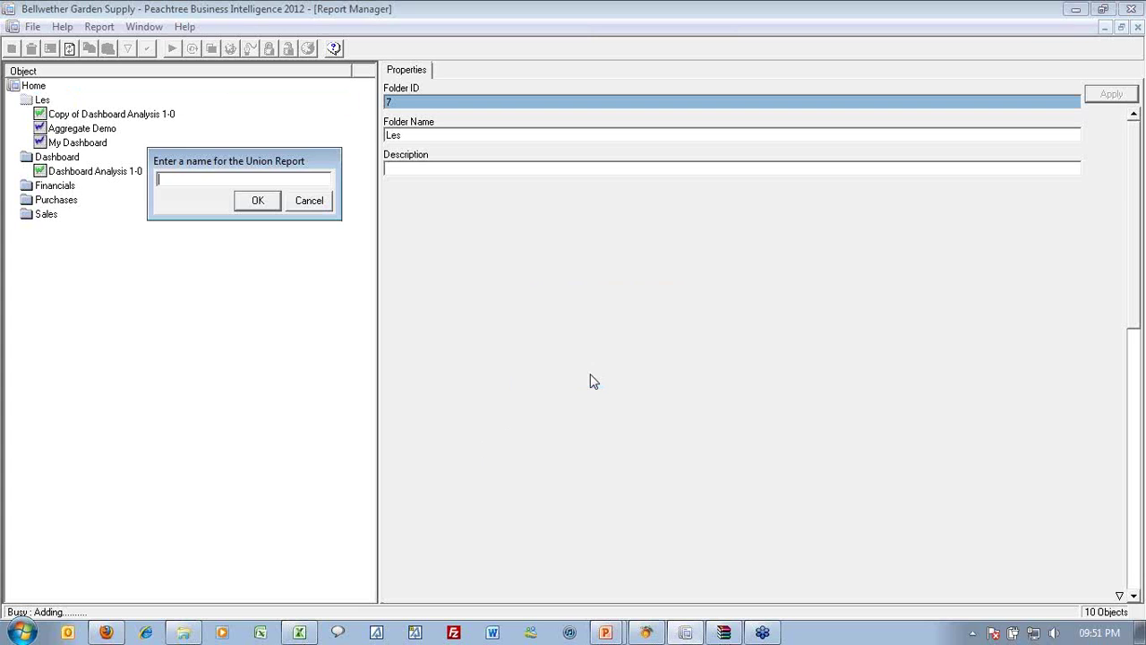
pyautogui.write('My Union Report')
pyautogui.press('Return')
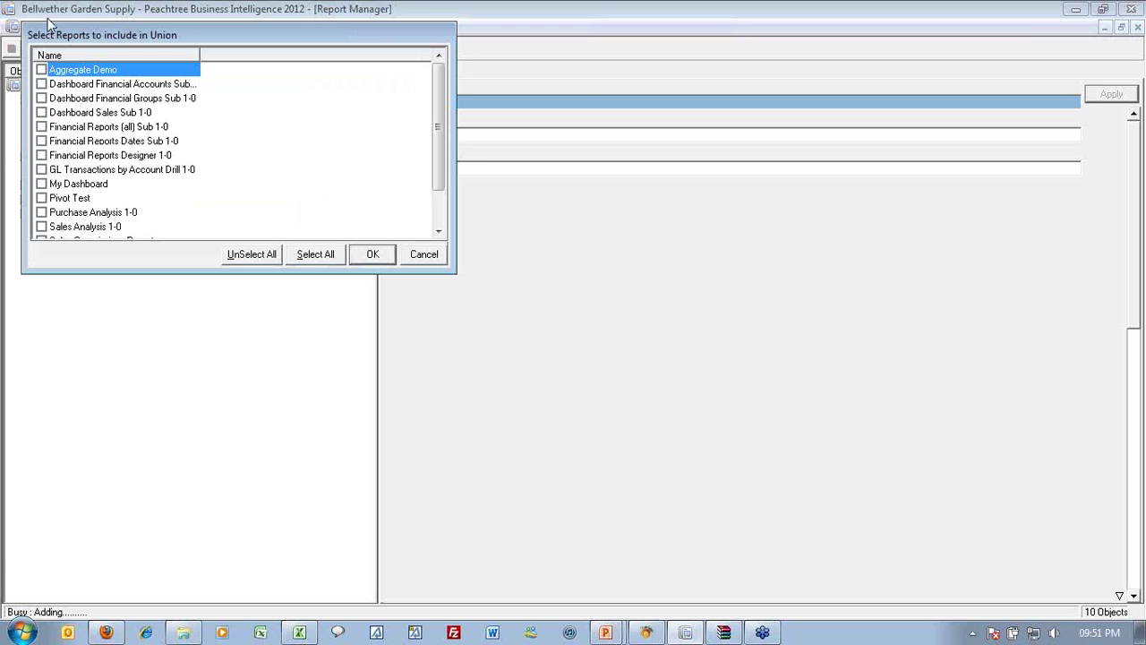
# Step: Include Aggregate Demo, Dashboard Sales Sub 1-0, GL Transactions by Account Drill 1-0 and My Dashboard in the union
pyautogui.moveTo(189, 27); pyautogui.dragTo(511, 205)
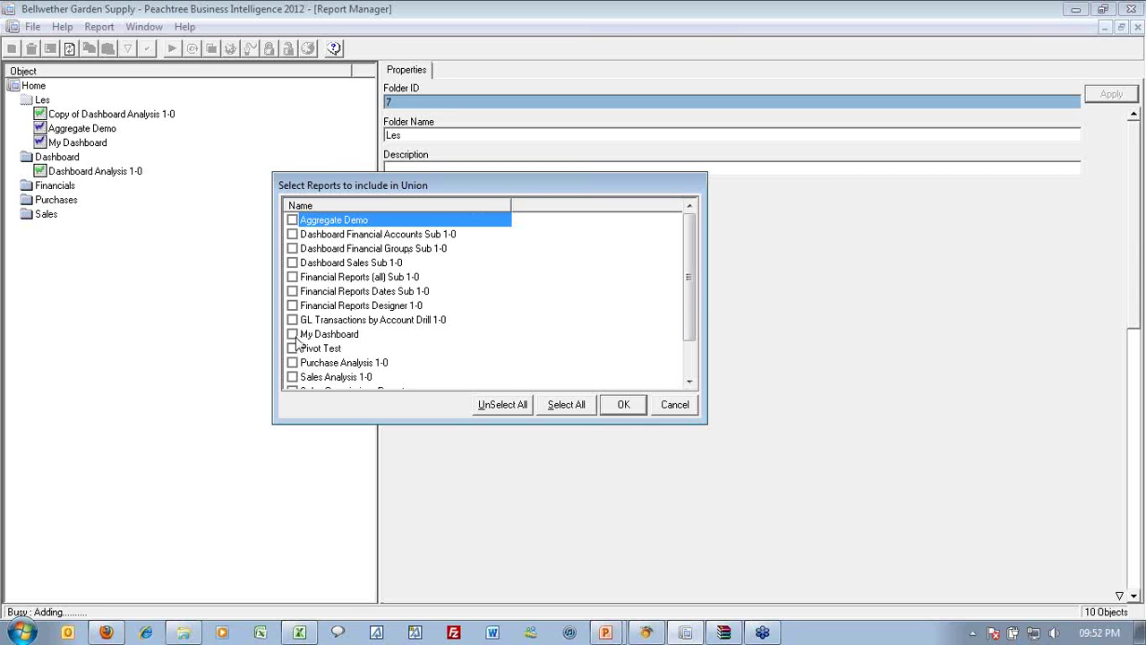
pyautogui.click(292, 220)
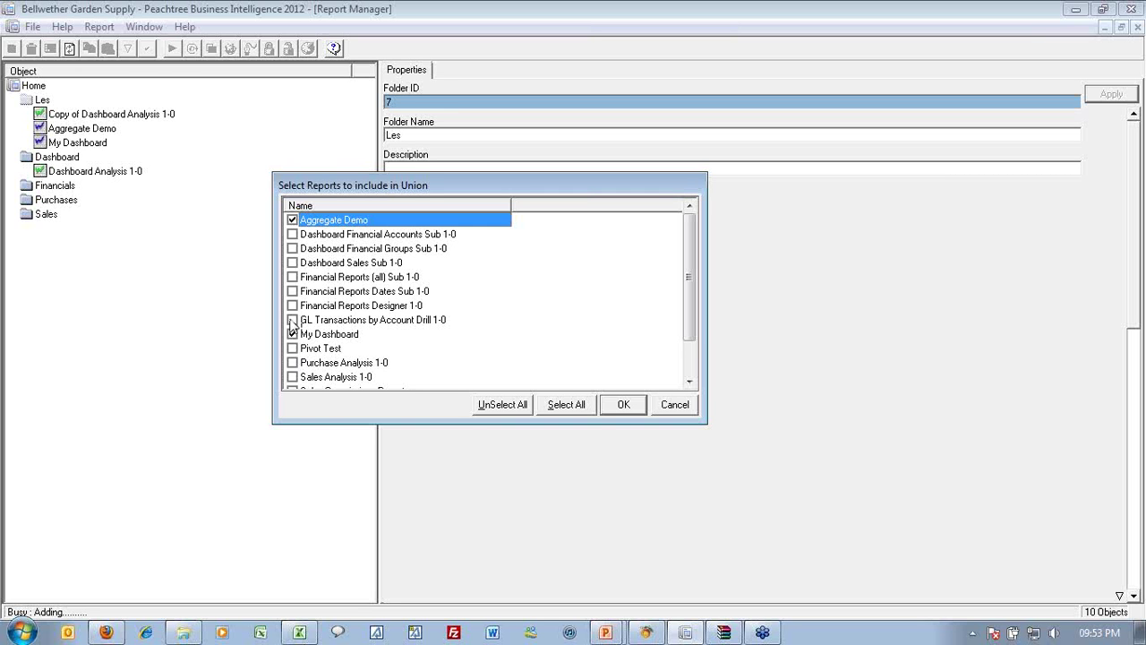
pyautogui.click(292, 320)
pyautogui.click(634, 408)
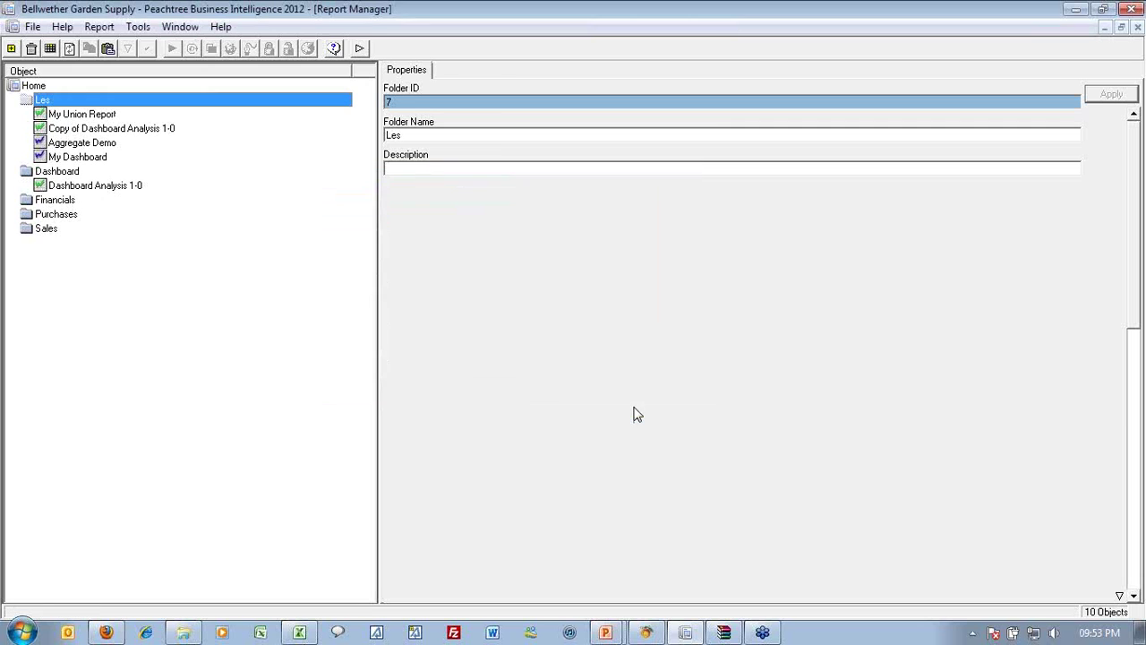
# Step: Examine My Union Report's sub reports with their output sheets, and expand its Union Sub Reports in the object tree
pyautogui.click(151, 118)
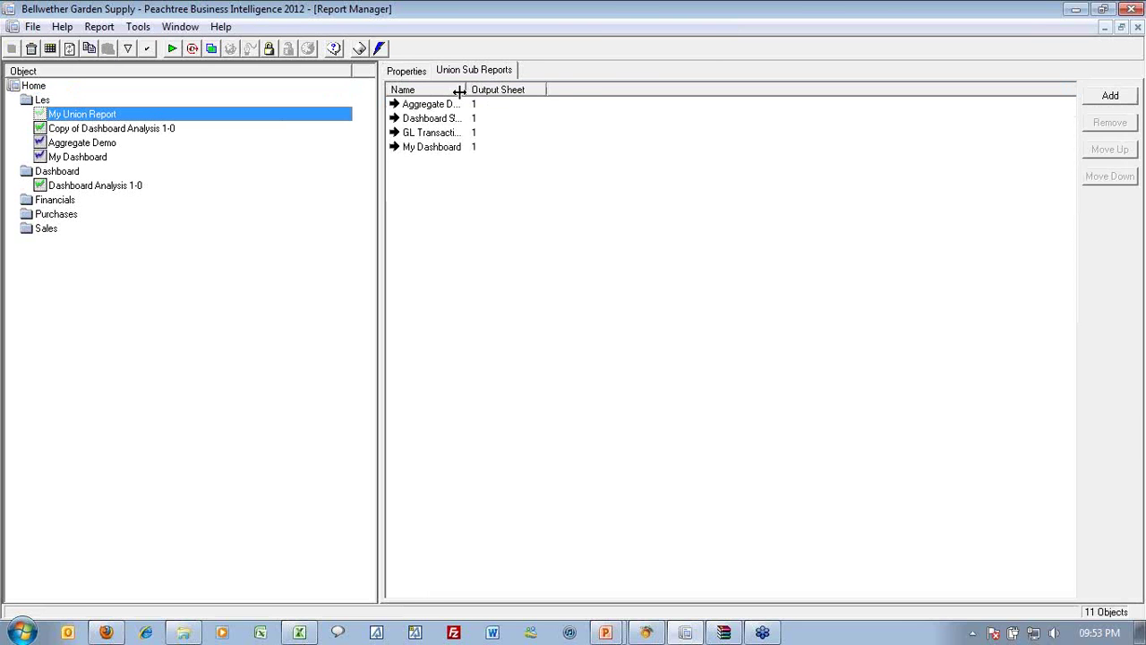
pyautogui.moveTo(465, 92); pyautogui.dragTo(562, 94)
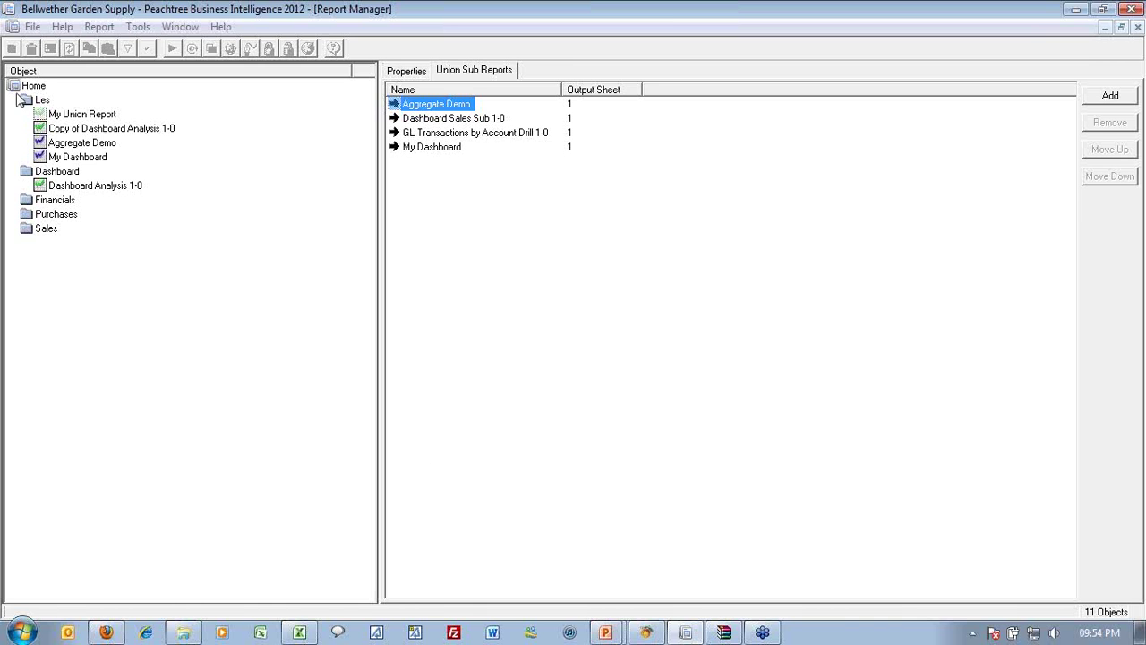
pyautogui.click(99, 115)
pyautogui.click(106, 129)
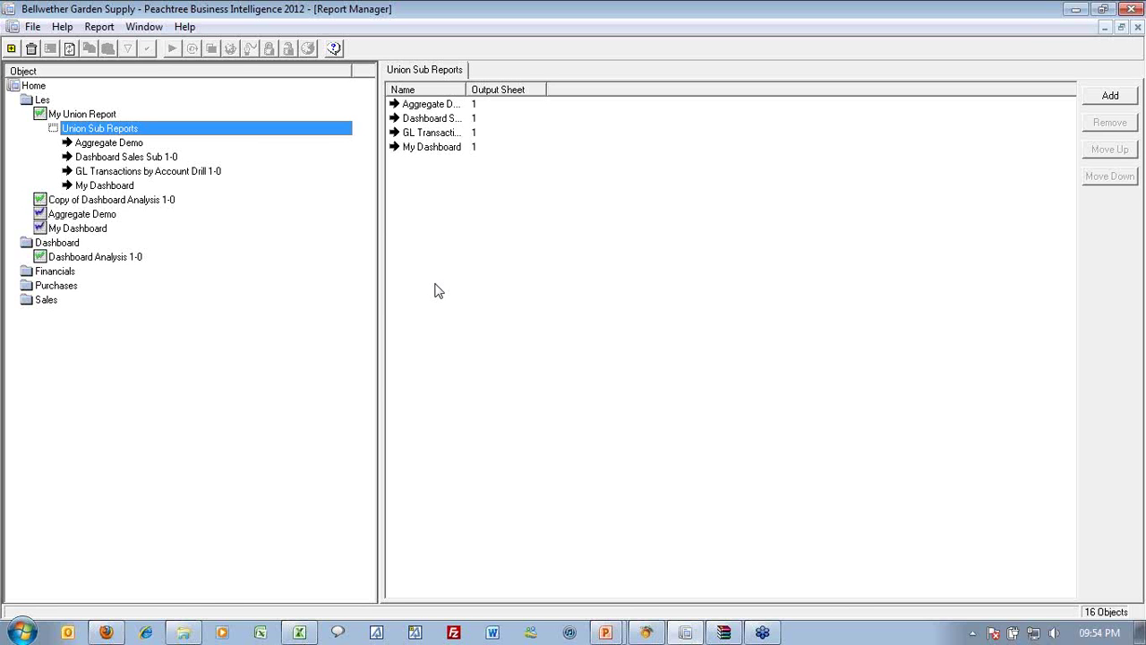
# Step: Set the output sheet number of the GL Transactions by Account Drill 1-0 sub report to 2
pyautogui.click(121, 172)
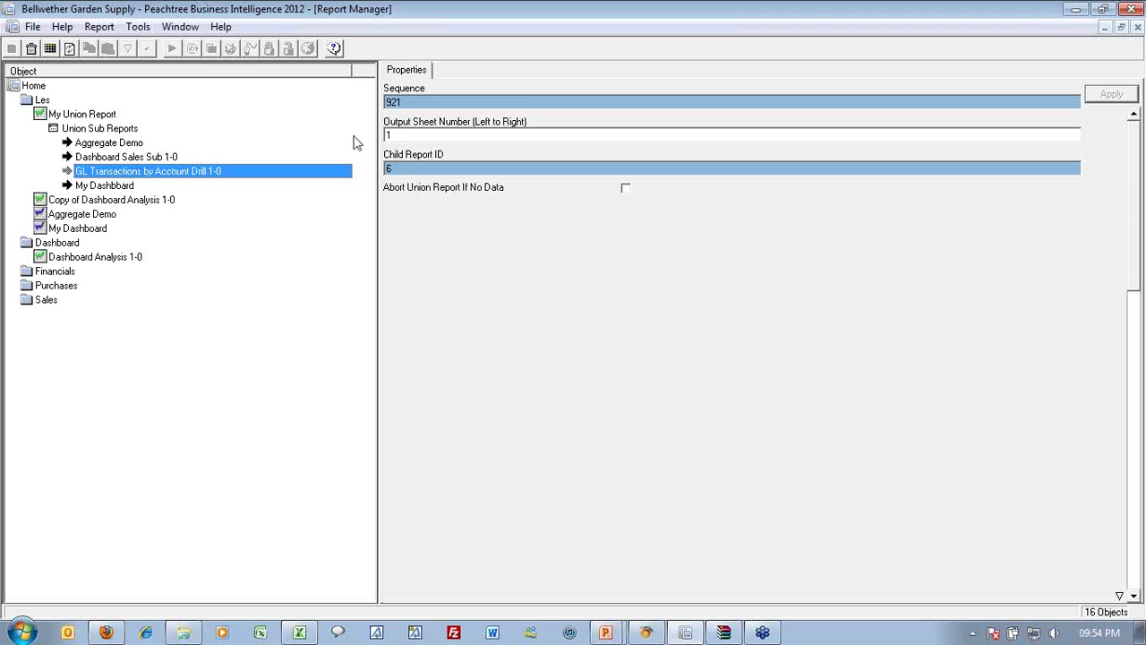
pyautogui.click(401, 135)
pyautogui.doubleClick(402, 133)
pyautogui.write('2')
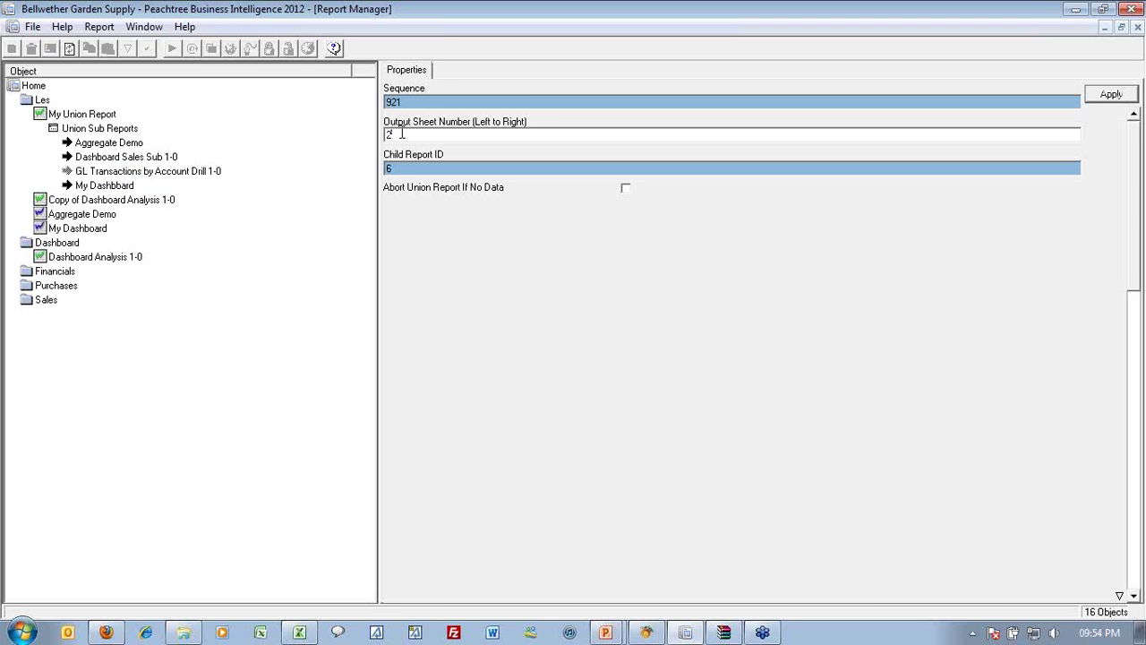
pyautogui.press('Return')
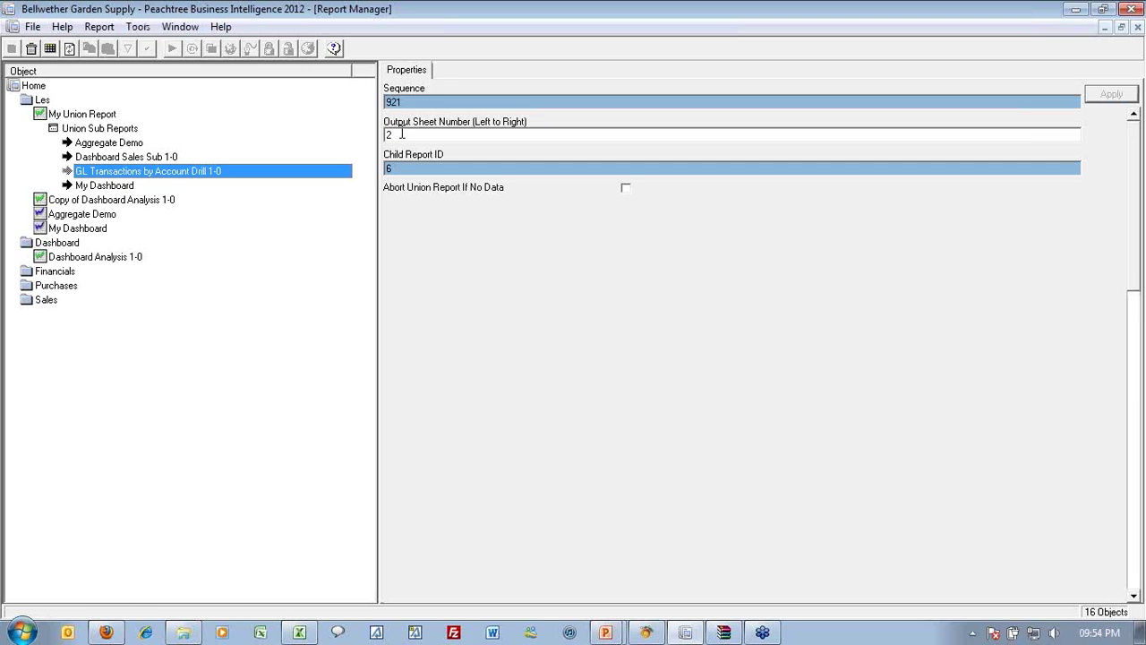
# Step: Set the output sheet number of the Dashboard Sales Sub 1-0 sub report to 3
pyautogui.click(286, 156)
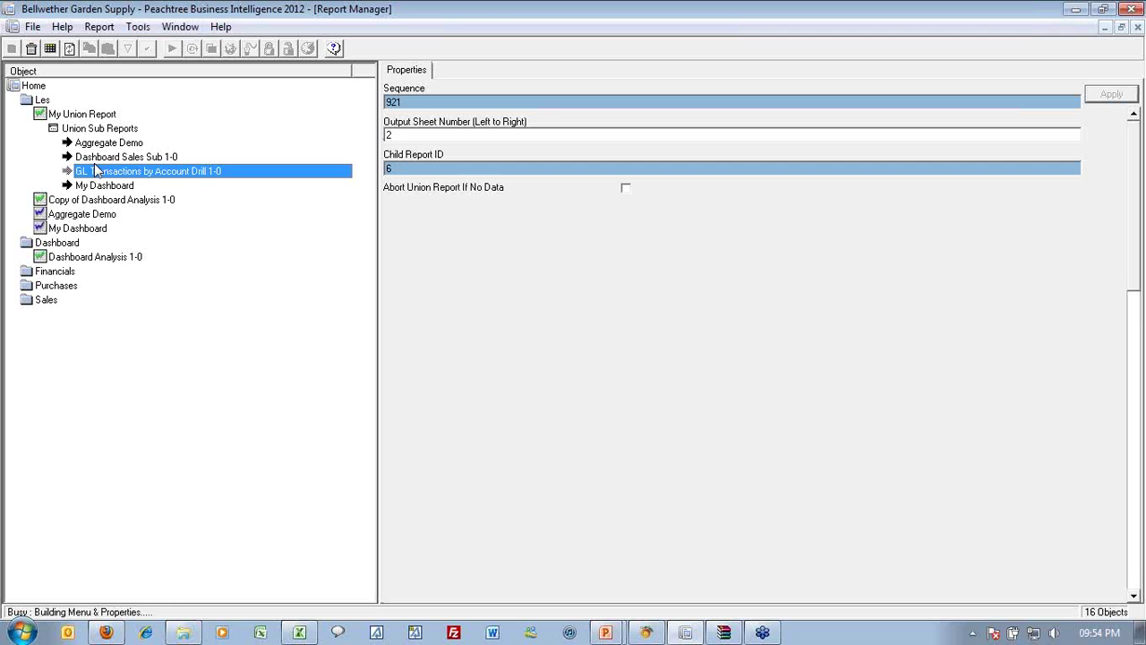
pyautogui.doubleClick(401, 135)
pyautogui.write('3')
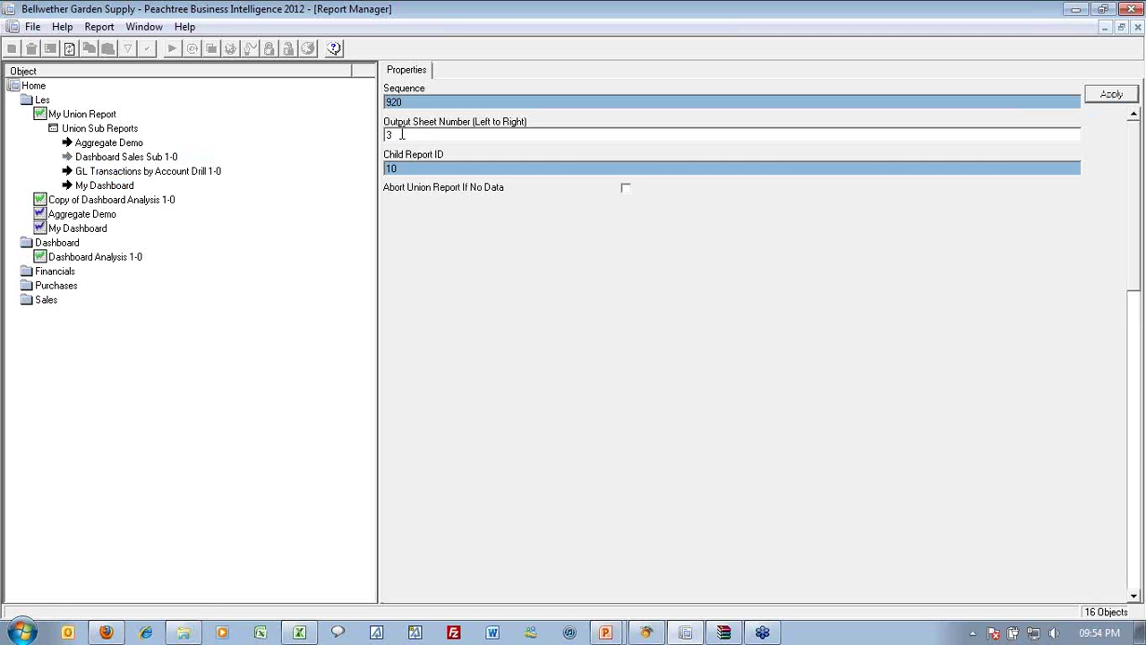
pyautogui.press('Return')
# Step: Set the output sheet number of the Aggregate Demo sub report in My Union Report to 4
pyautogui.click(95, 143)
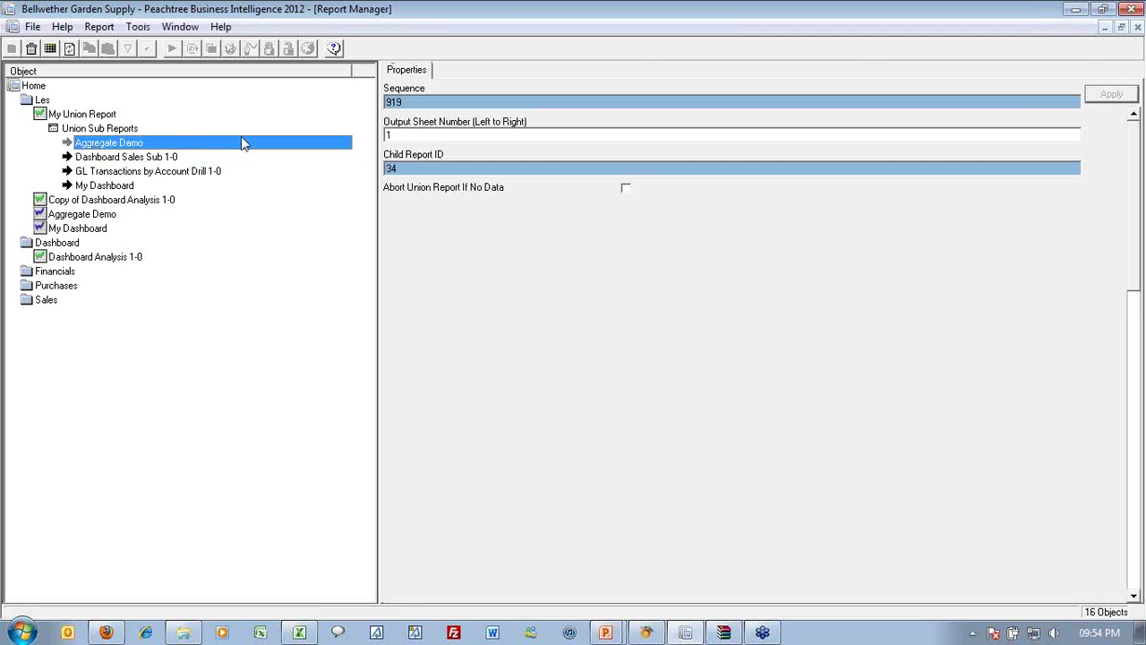
pyautogui.doubleClick(395, 133)
pyautogui.write('4')
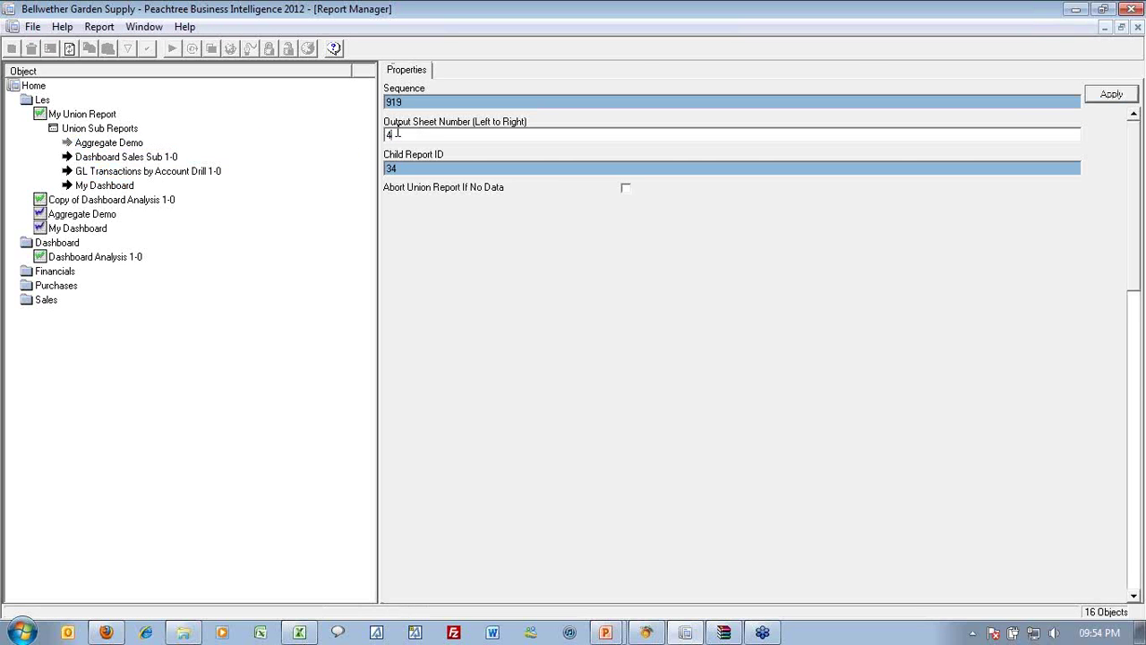
pyautogui.press('Return')
# Step: Set the output sheet number of the GL Transactions by Account Drill 1-0 sub report to 5
pyautogui.click(139, 173)
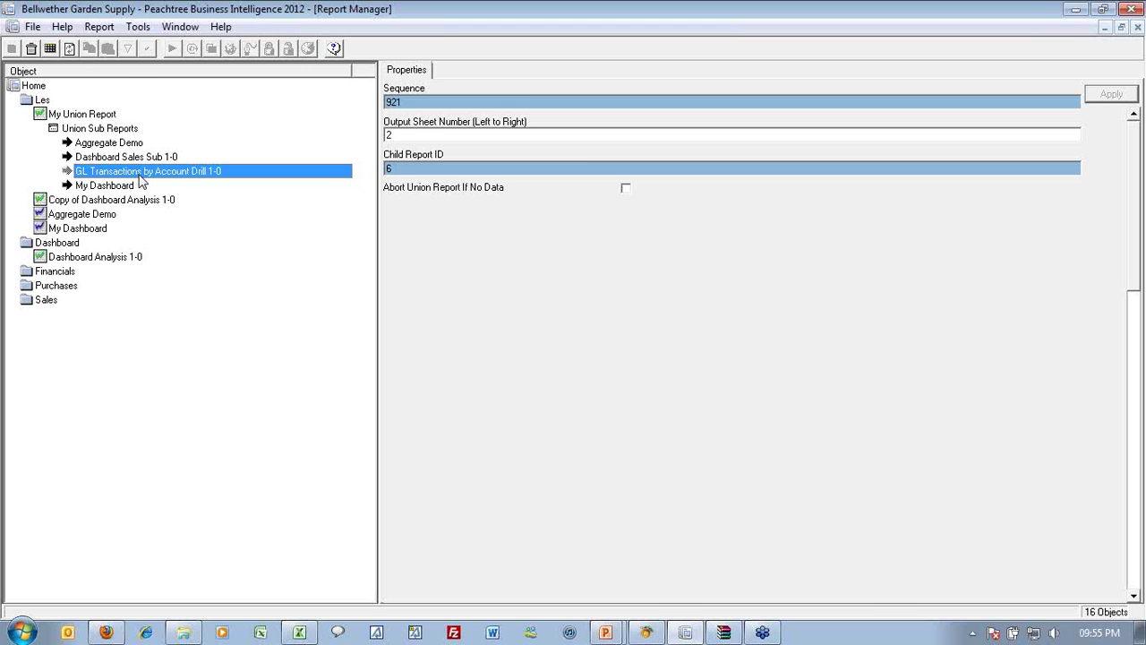
pyautogui.click(418, 136)
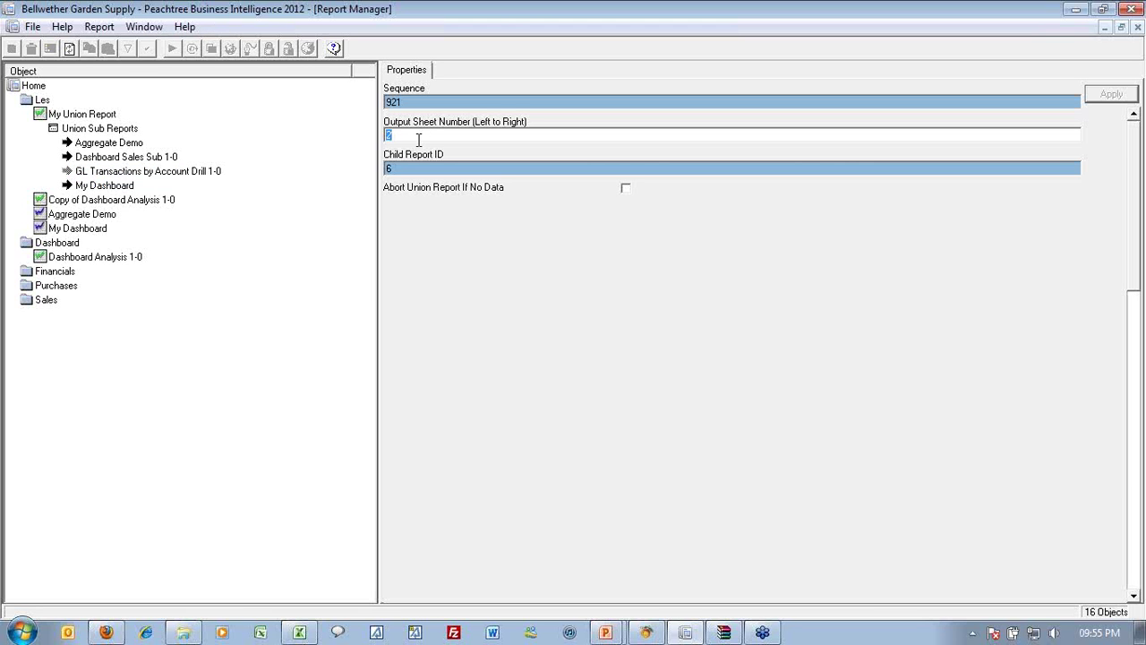
pyautogui.write('5')
pyautogui.press('Return')
# Step: Collapse My Union Report and check the output sheet assigned to each sub report, widening the Name column
pyautogui.doubleClick(85, 117)
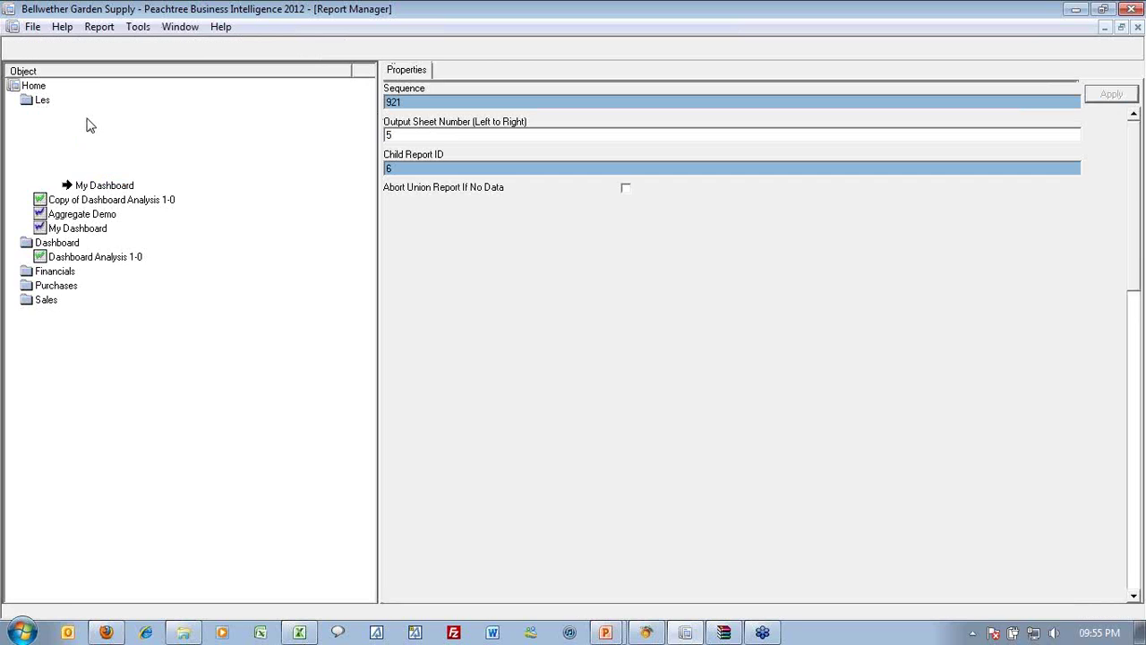
pyautogui.moveTo(465, 89); pyautogui.dragTo(569, 90)
pyautogui.click(564, 104)
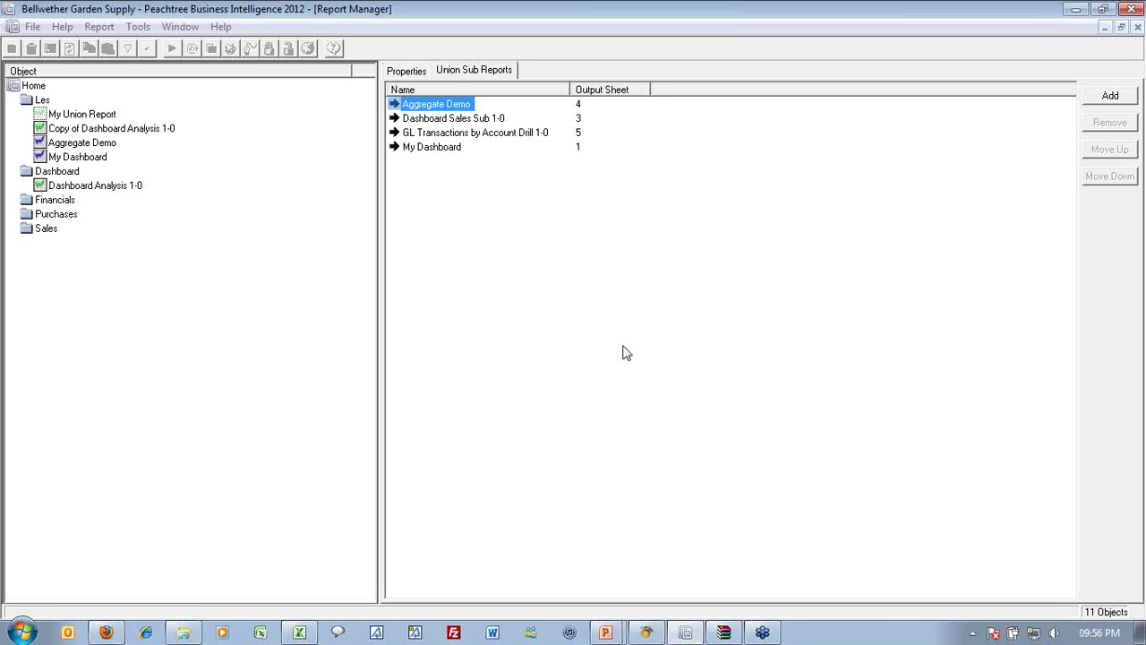
# Step: Run My Union Report with the GL Transactions by Account Drill parameters set to account 10300-00, fiscal year 2011 and GL period 1
pyautogui.click(89, 113)
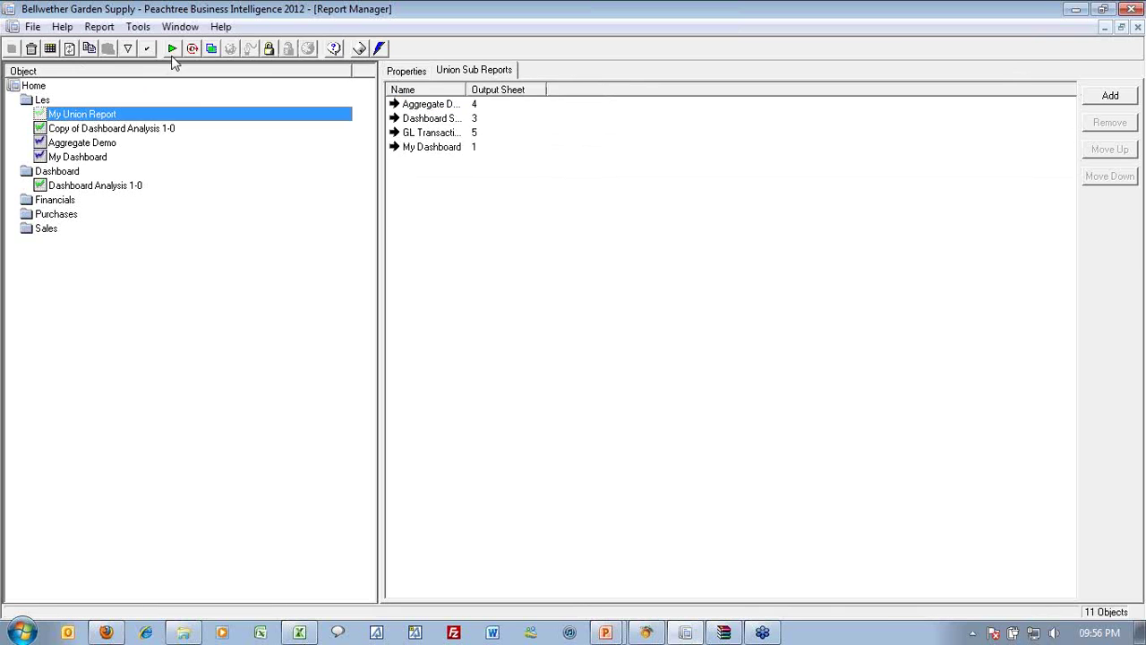
pyautogui.click(171, 49)
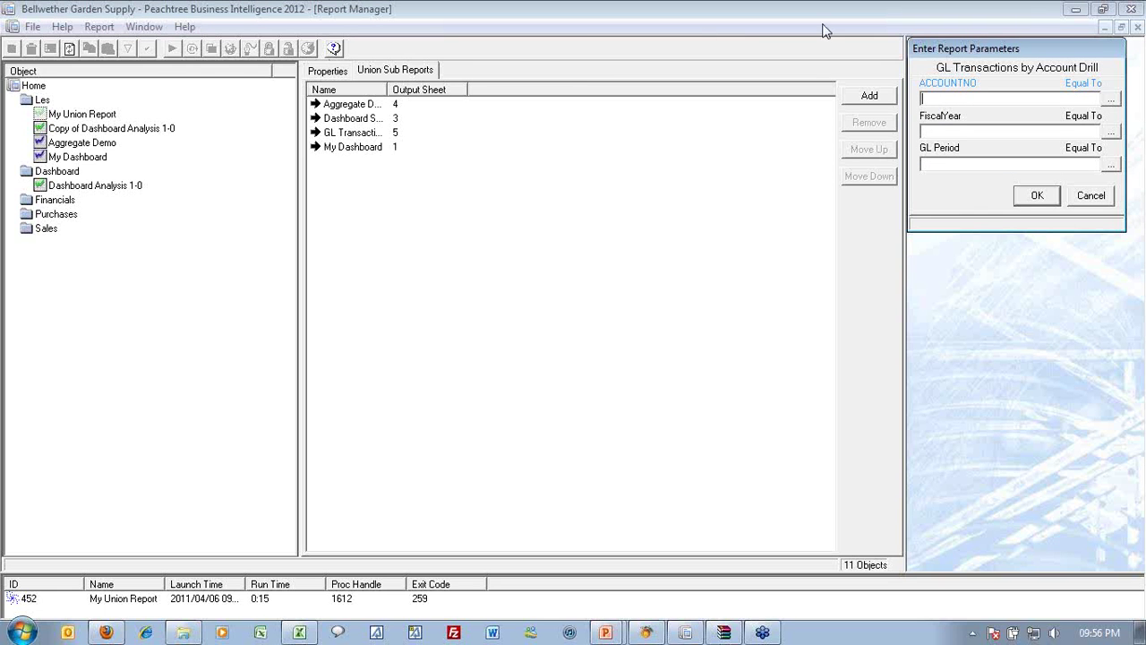
pyautogui.click(935, 135)
pyautogui.write('2011')
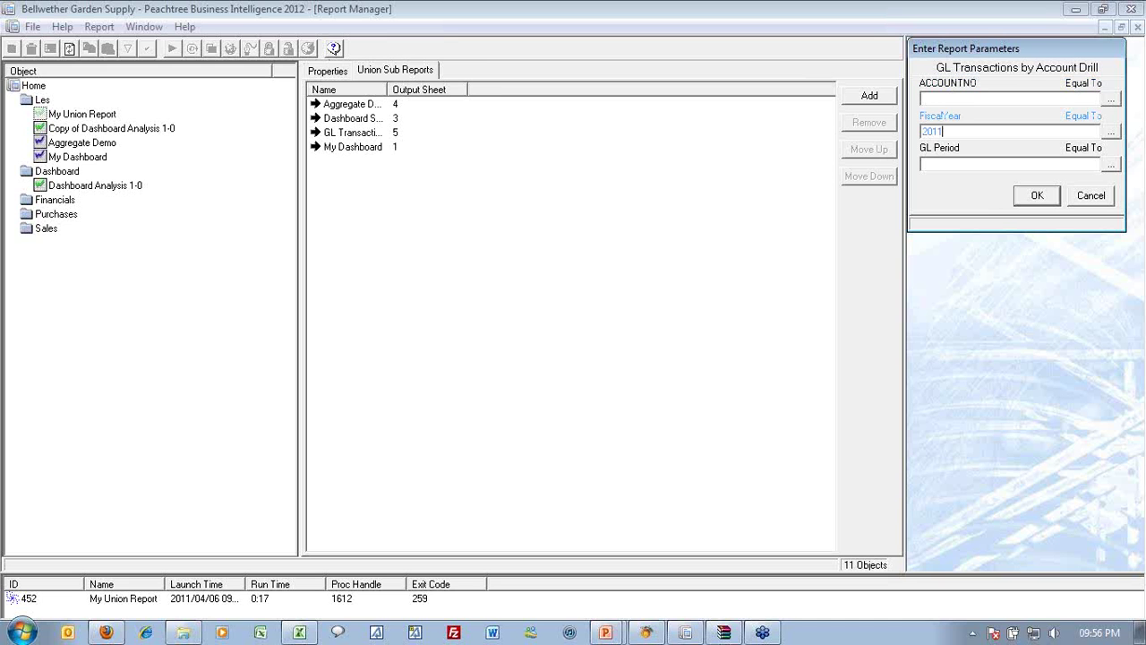
pyautogui.press('Tab')
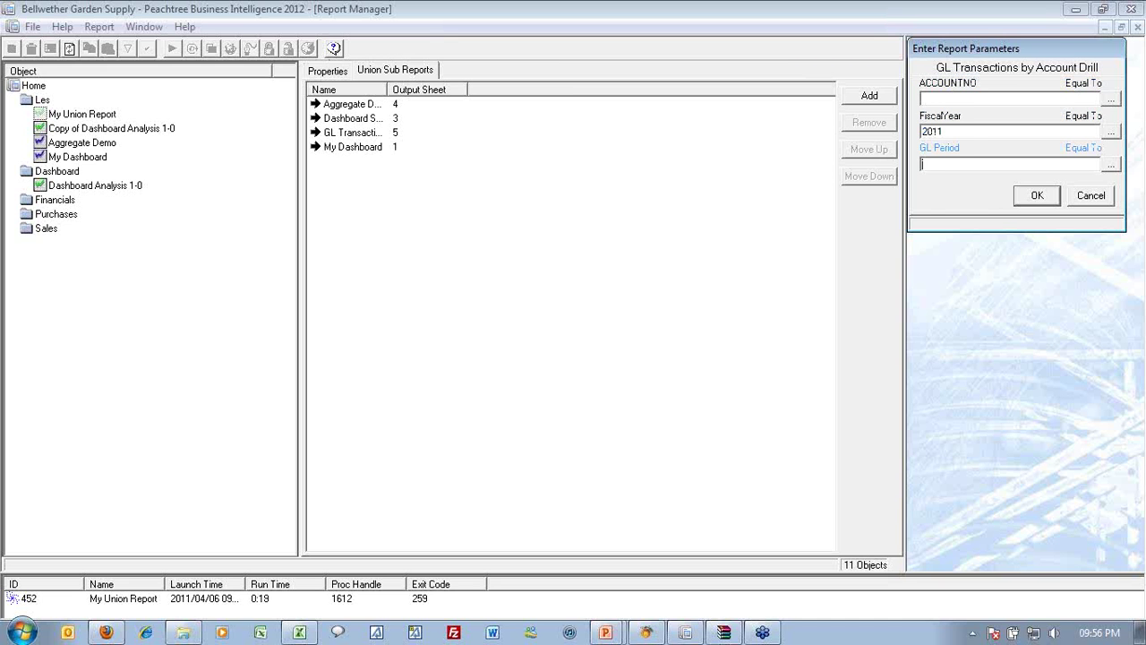
pyautogui.write('1')
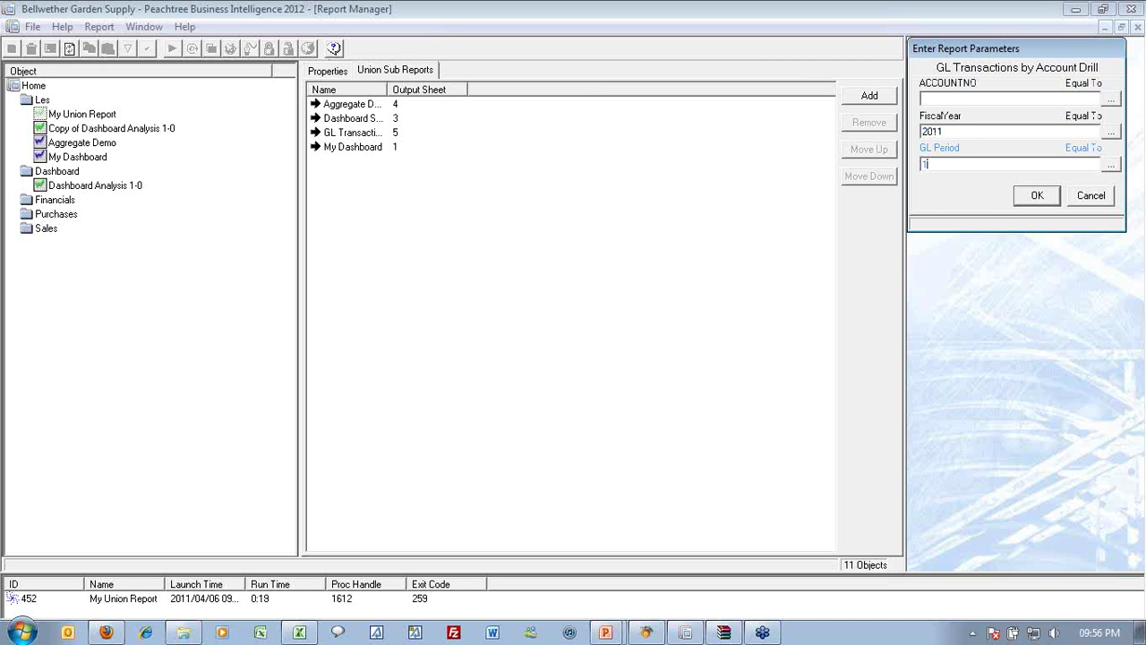
pyautogui.click(1110, 99)
pyautogui.click(963, 100)
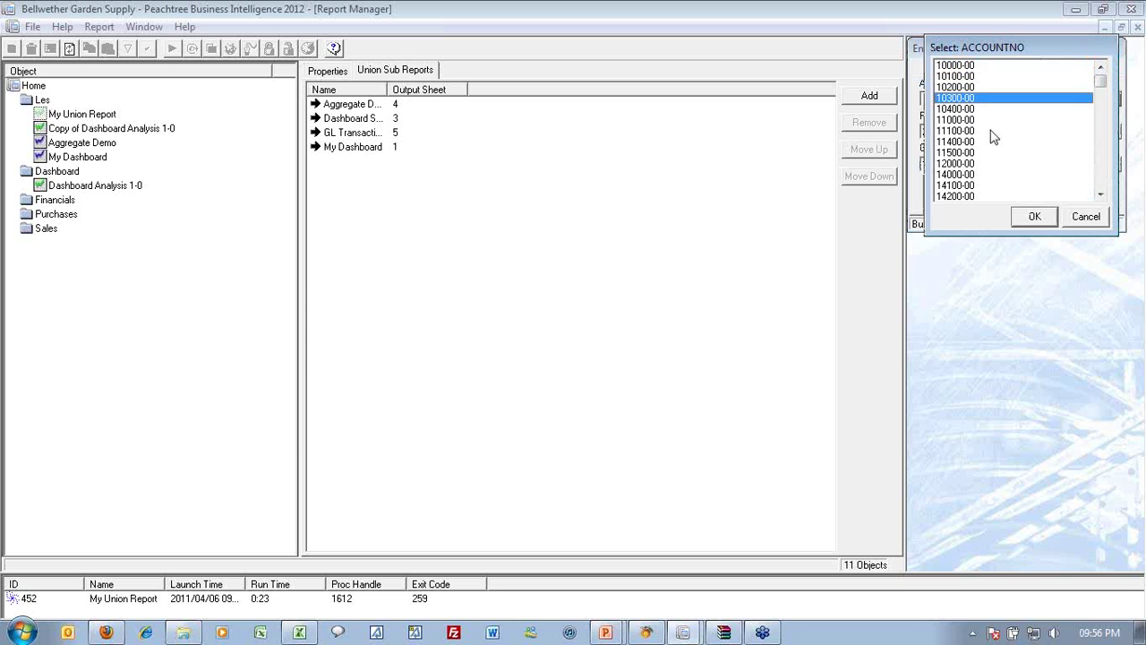
pyautogui.click(1034, 216)
pyautogui.click(1038, 195)
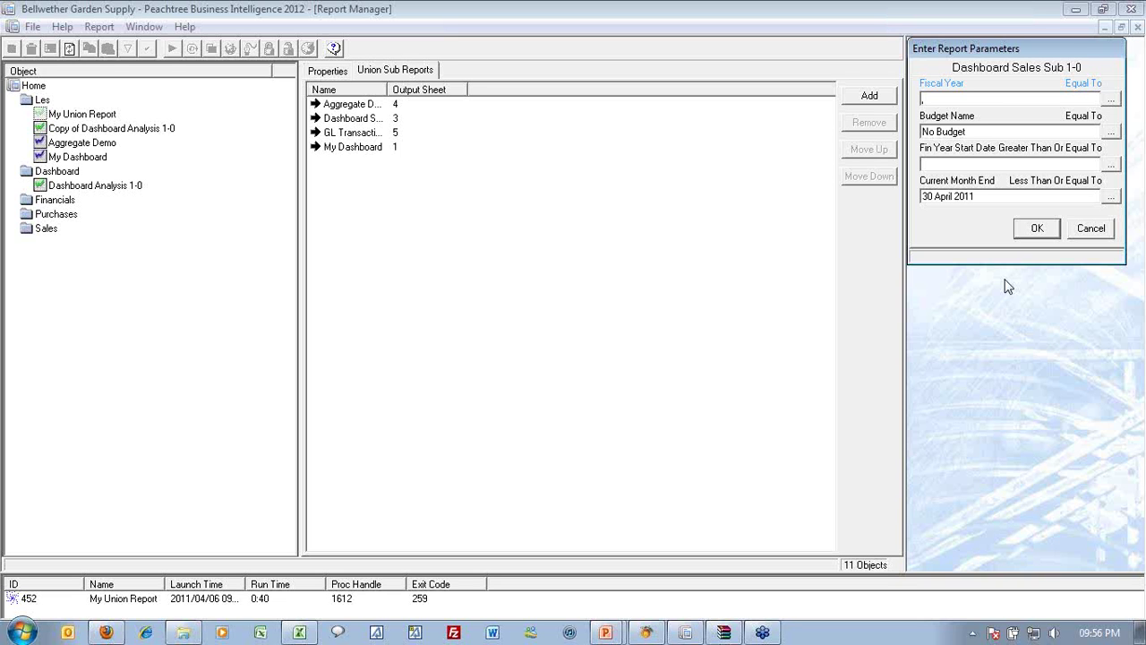
# Step: Submit the Dashboard Sales Sub 1-0 parameters with fiscal year 2011 and a financial year start date of 1 January 2011
pyautogui.write('2011')
pyautogui.click(1110, 164)
pyautogui.click(1087, 97)
pyautogui.click(1094, 114)
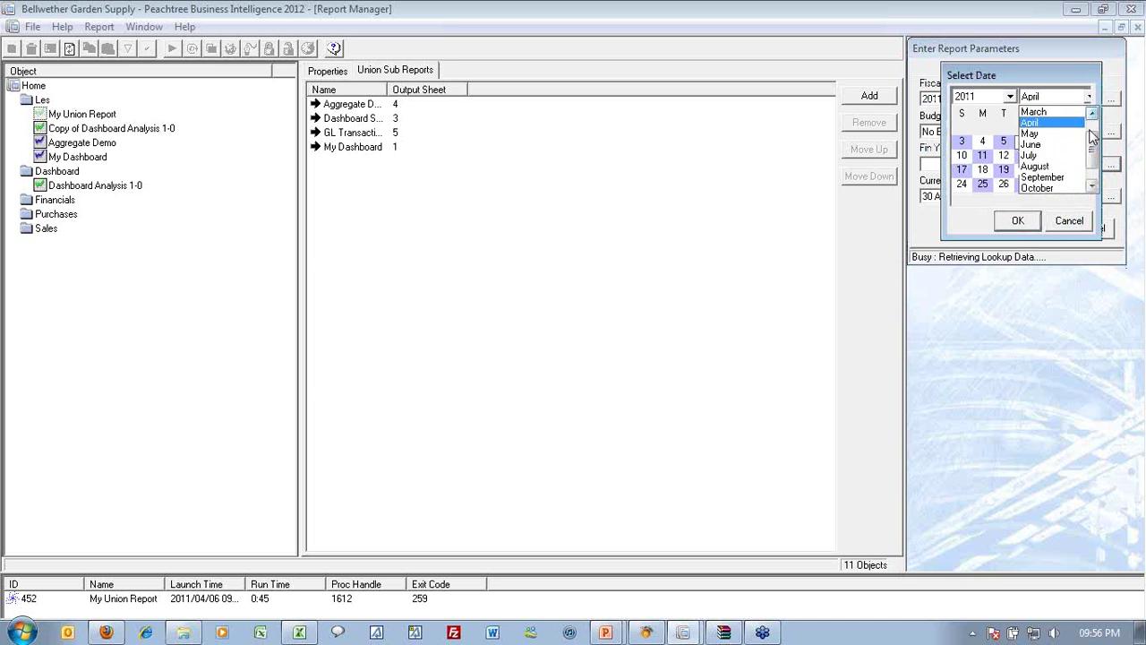
pyautogui.moveTo(1092, 137); pyautogui.dragTo(1094, 117)
pyautogui.click(1068, 112)
pyautogui.click(1085, 128)
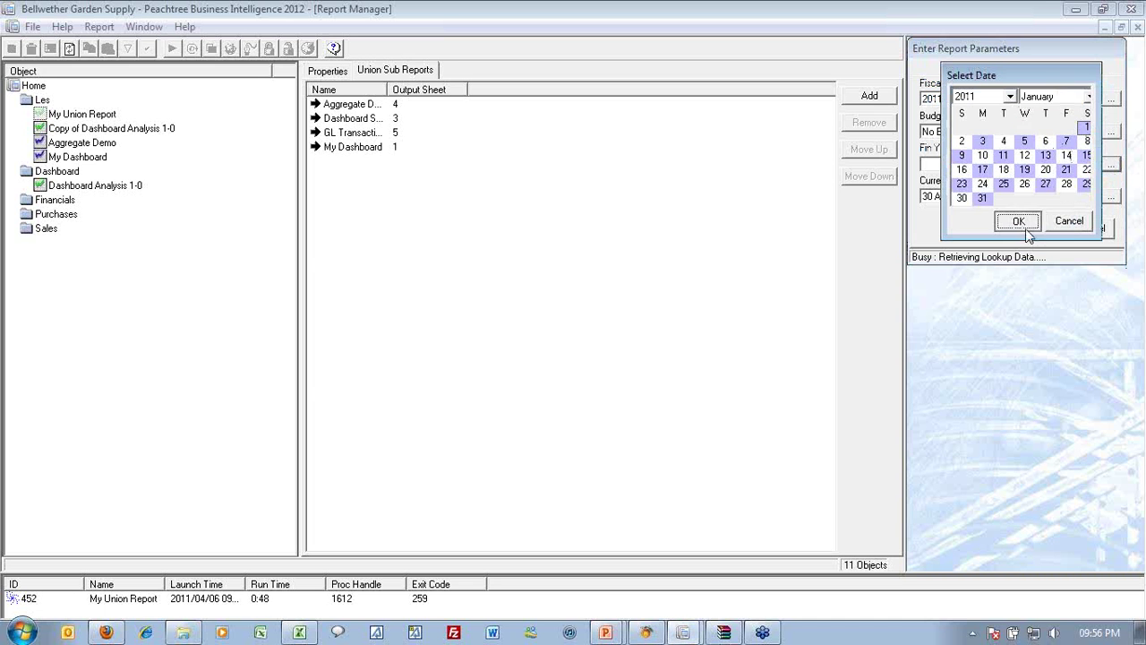
pyautogui.click(1018, 220)
pyautogui.click(1031, 229)
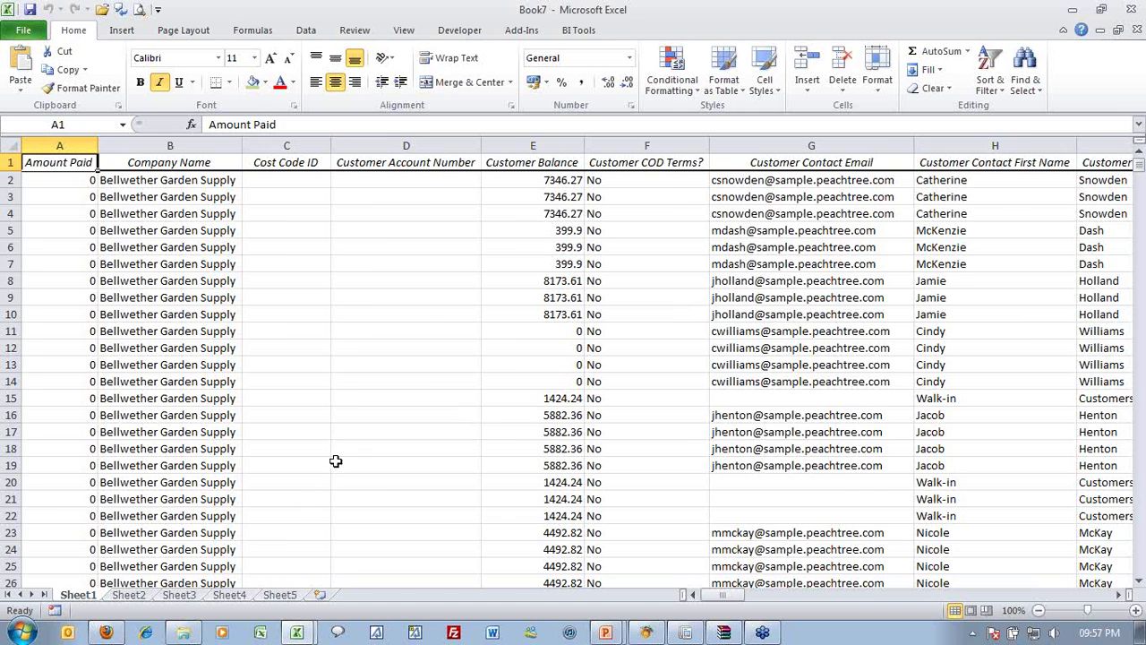
# Step: Review the union report output in Excel on Sheet3, Sheet4 and Sheet5, highlighting the Archer Scapes and Ponds rows 6 and 5 on Sheet4
pyautogui.click(179, 597)
pyautogui.click(230, 597)
pyautogui.click(278, 597)
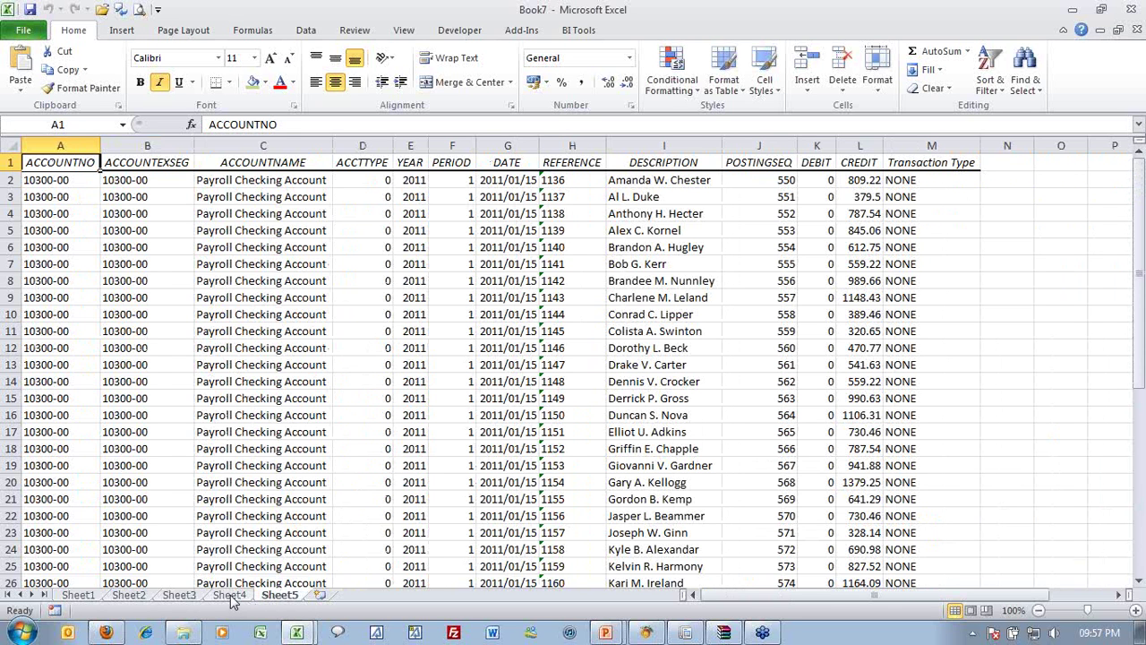
pyautogui.click(229, 596)
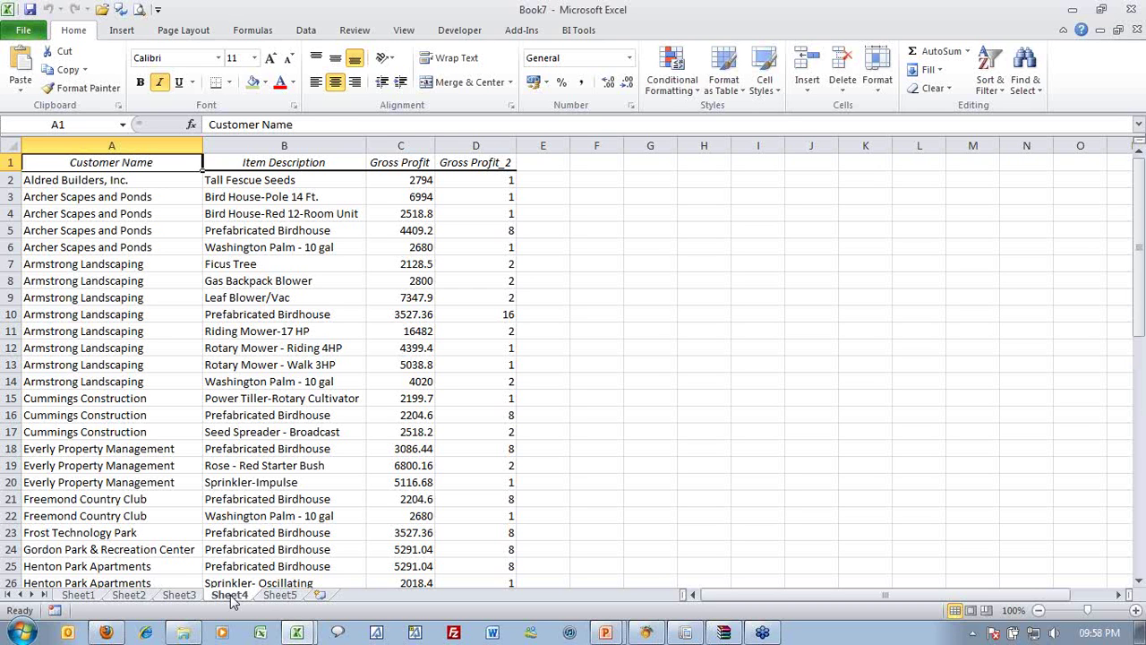
pyautogui.click(8, 247)
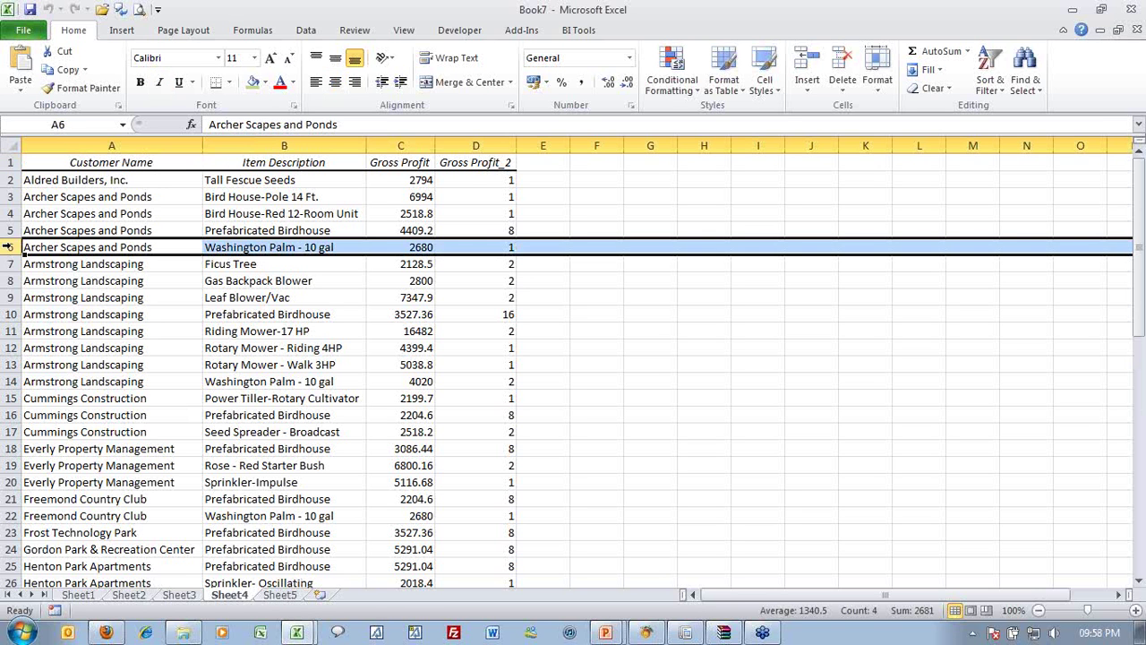
pyautogui.click(7, 230)
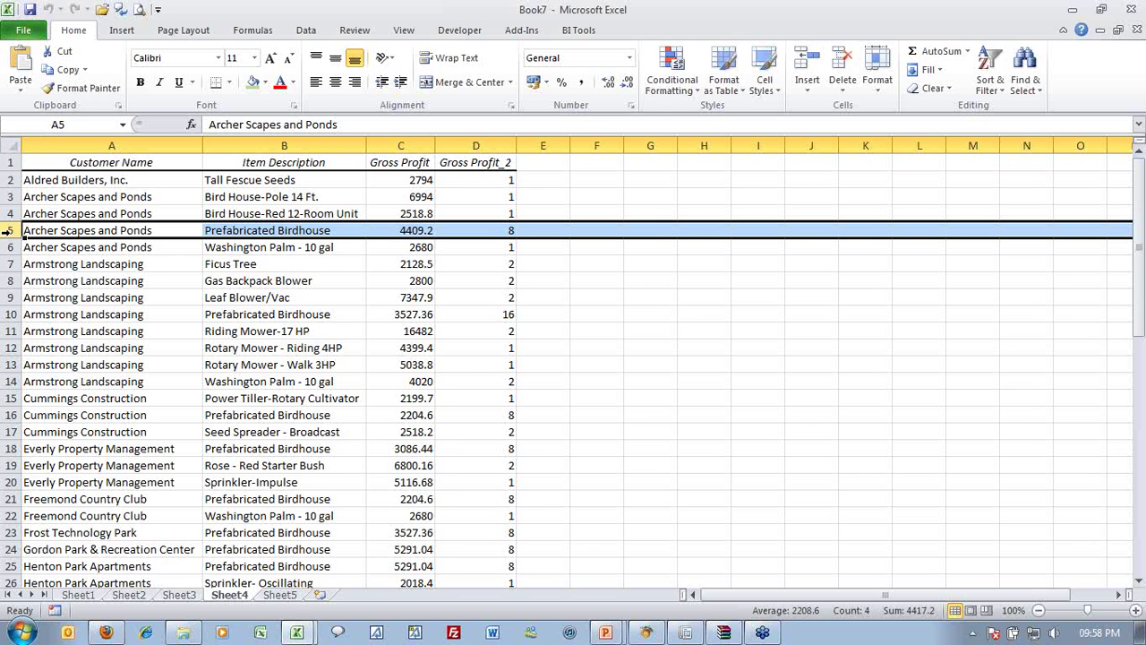
pyautogui.click(179, 596)
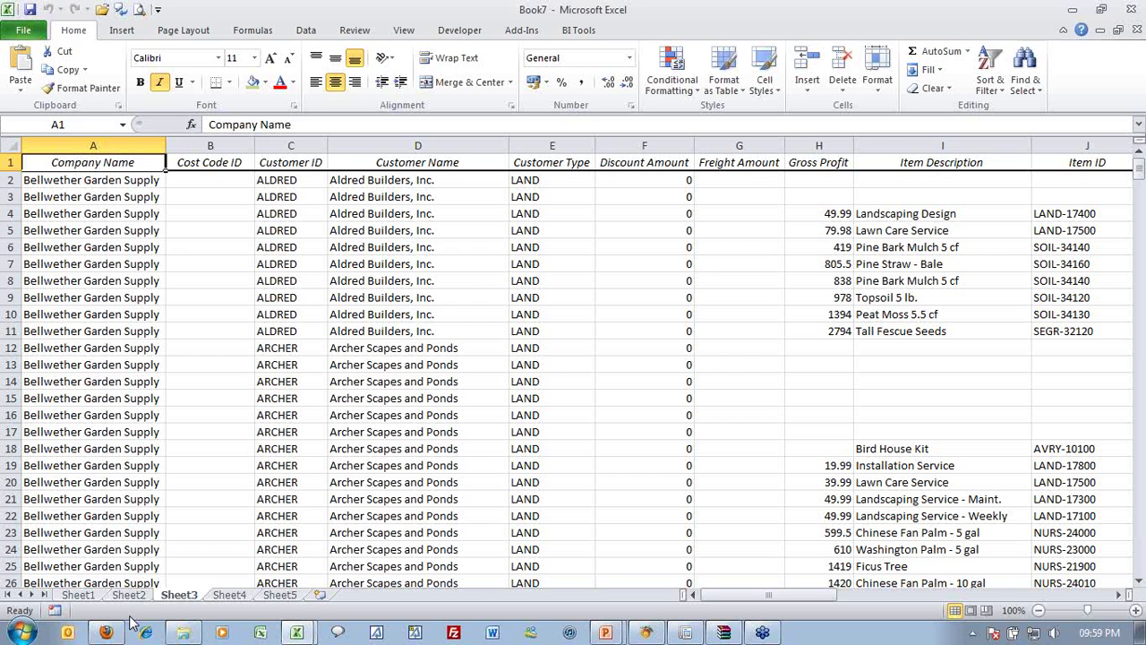
# Step: Switch to the PowerPoint slide show and advance from the Agenda to the Peachtree Business Intelligence Group slide
pyautogui.hotkey('alt', 'Tab')
pyautogui.hotkey('alt', 'Tab')
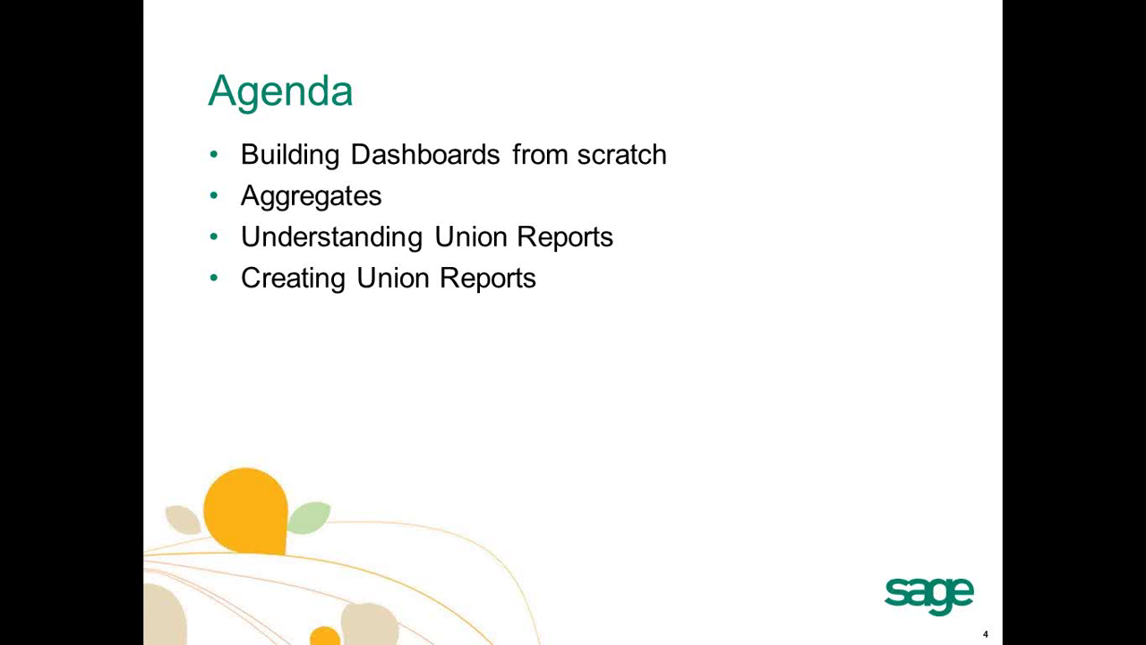
pyautogui.press('Right')
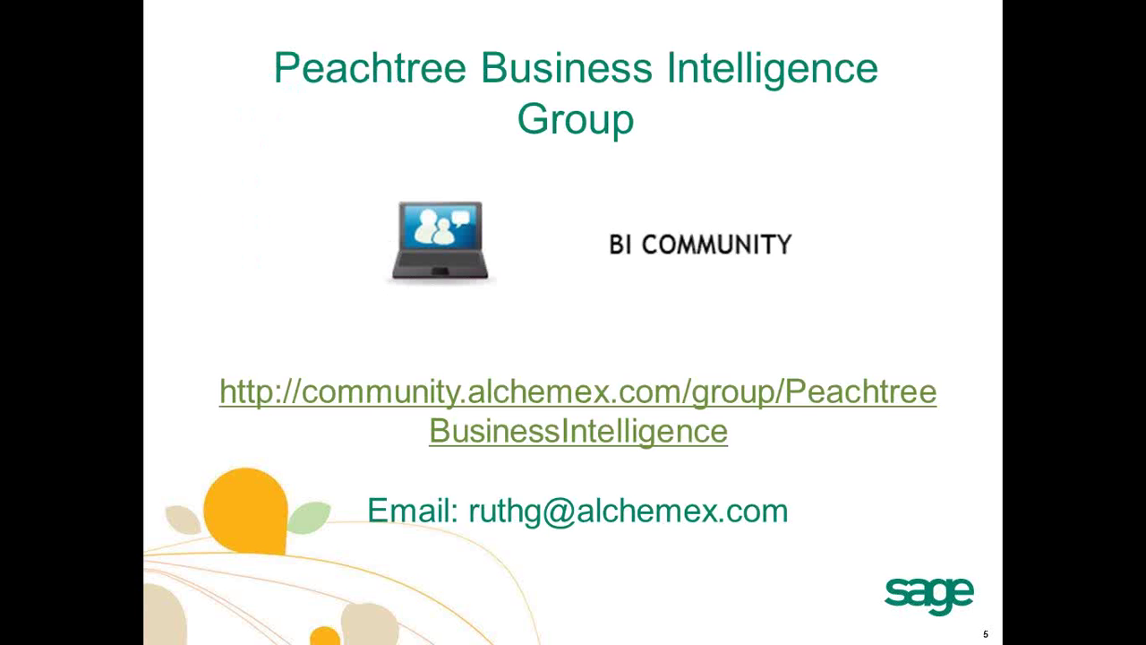